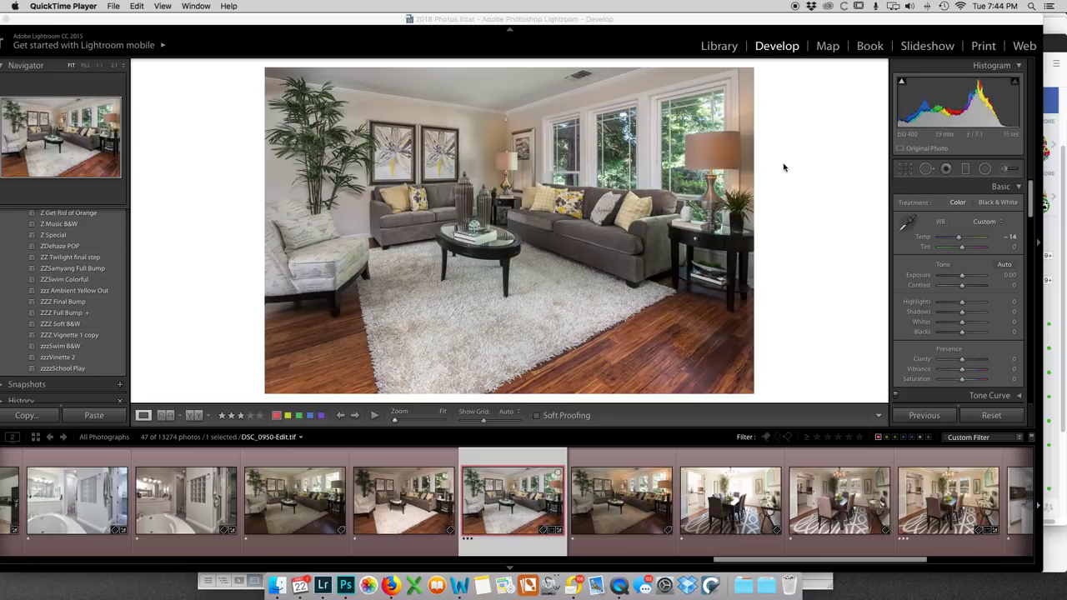
# - Crop the living room photo tighter from the right side, keeping the aspect ratio locked
pyautogui.click(908, 170)
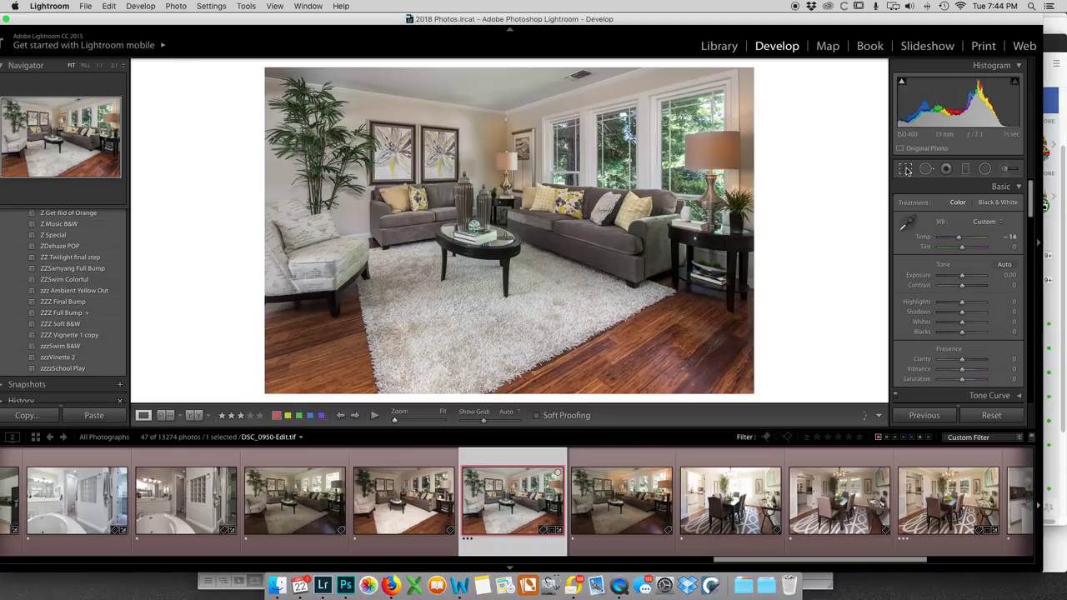
pyautogui.click(908, 170)
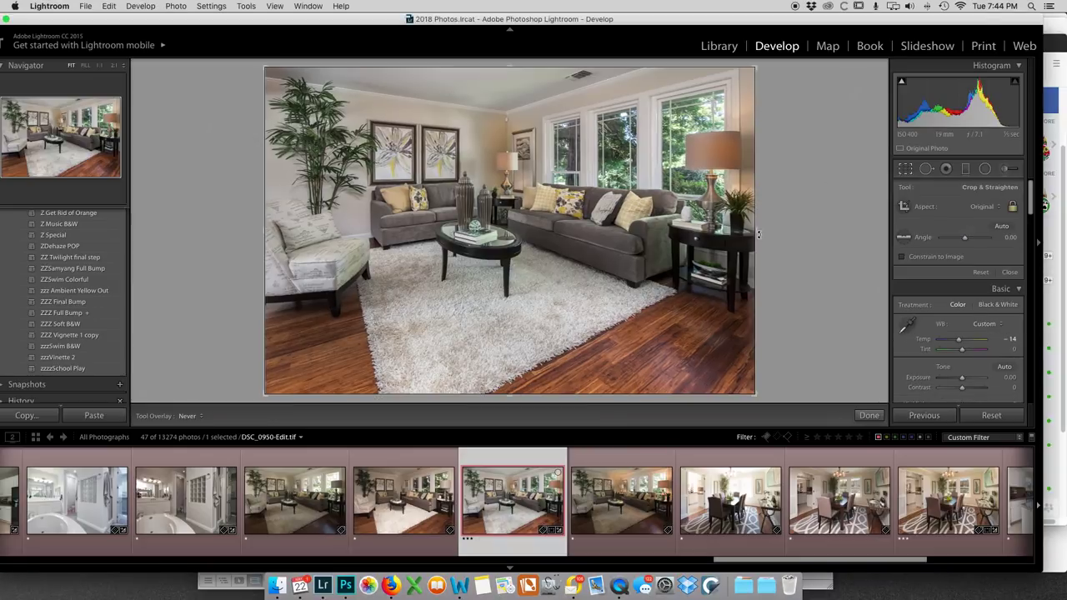
pyautogui.moveTo(757, 231); pyautogui.dragTo(744, 231)
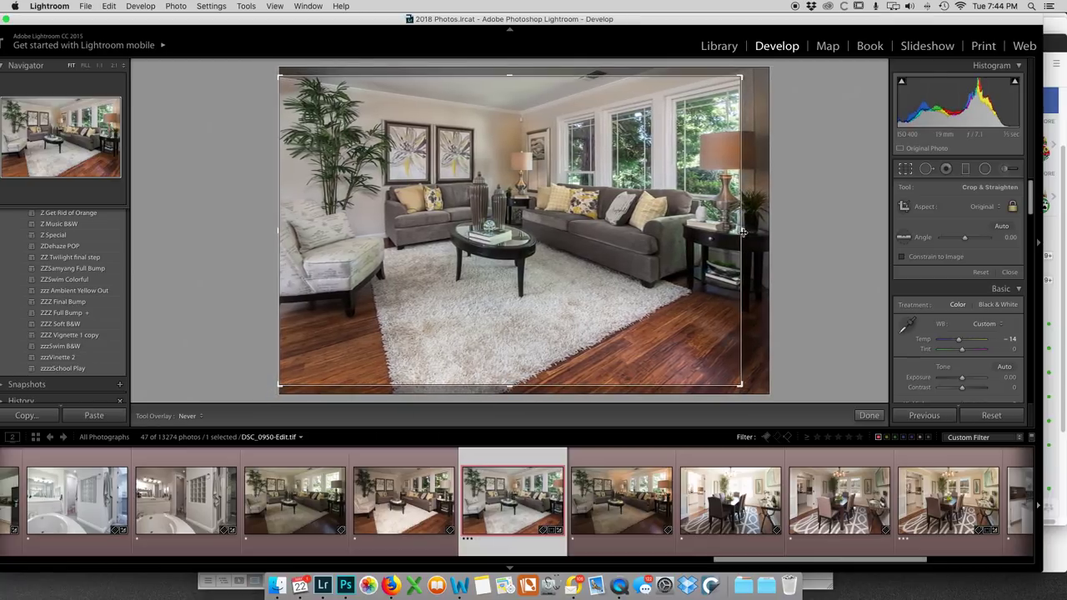
pyautogui.doubleClick(663, 196)
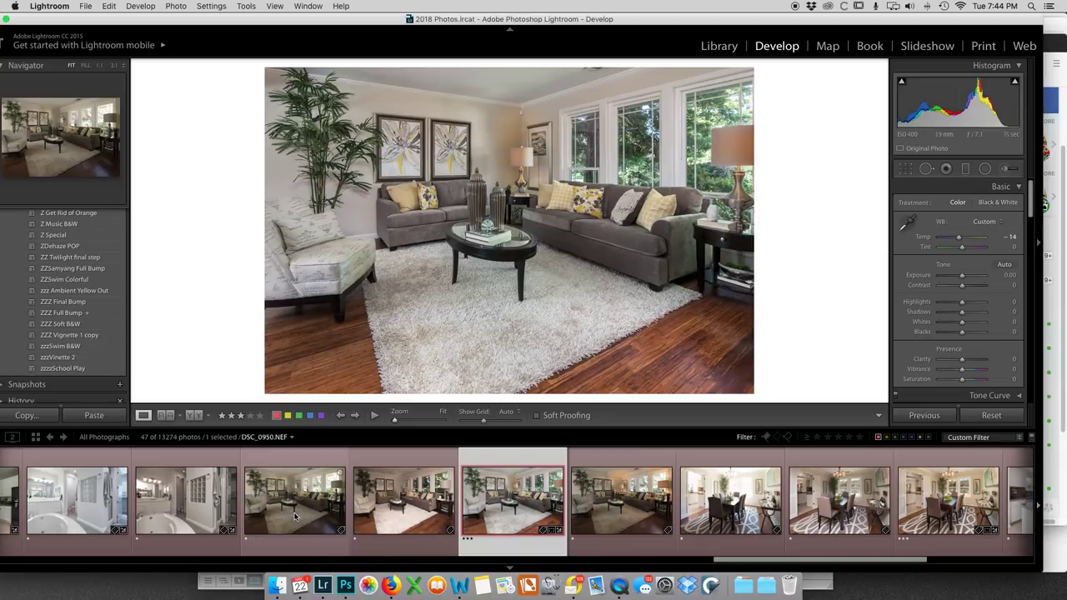
# - Set the filmstrip filter to No Filter so all 13274 photos show
pyautogui.hscroll(-10, 312, 516)
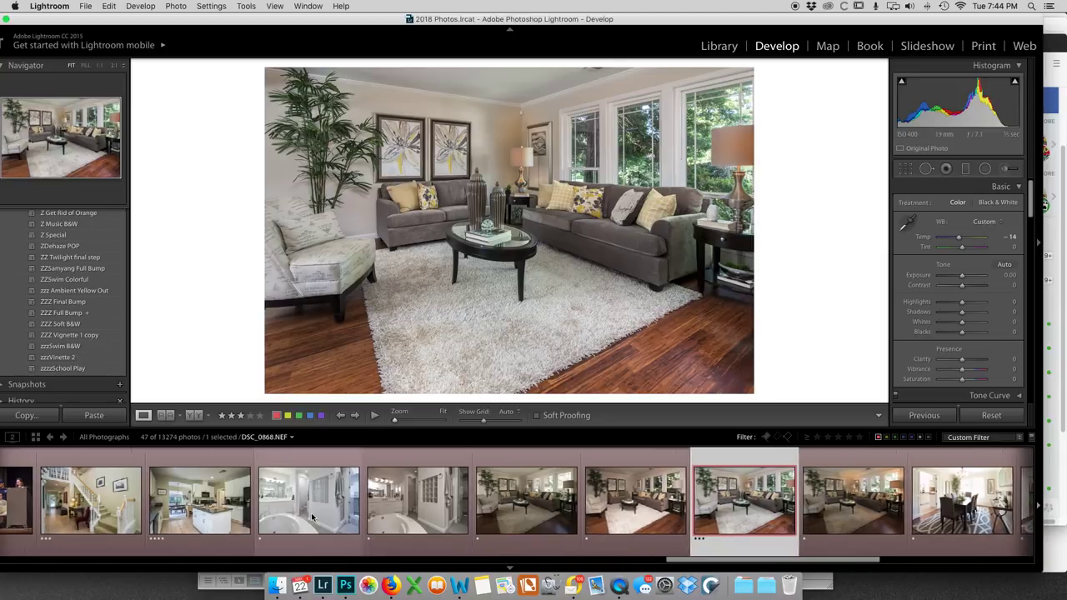
pyautogui.hscroll(8, 312, 517)
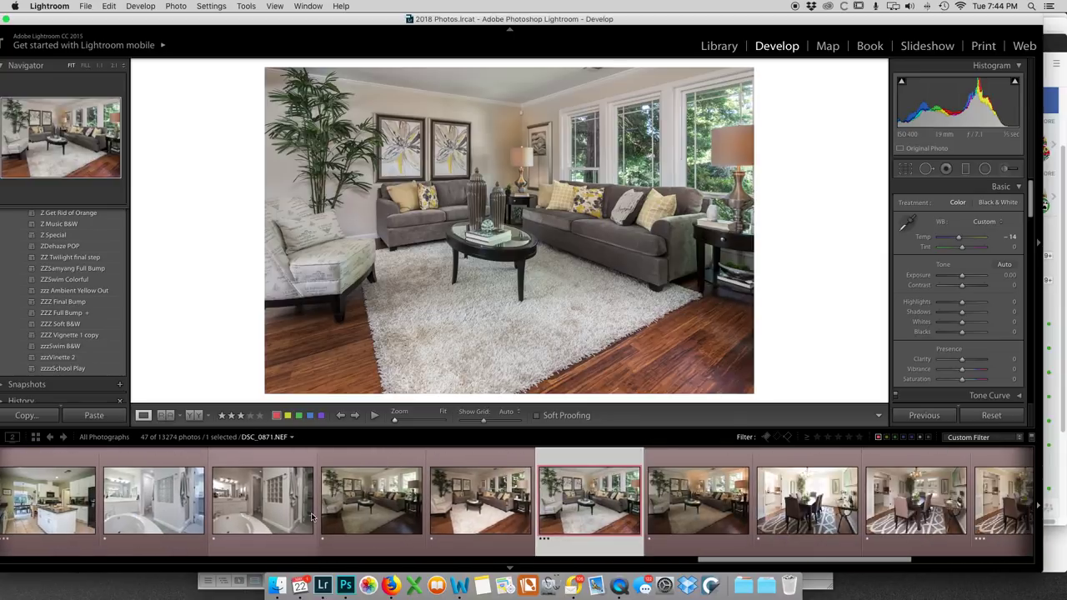
pyautogui.click(376, 513)
pyautogui.click(878, 436)
# - Browse the living room brackets in the filmstrip, ending on the unedited DSC_0950
pyautogui.click(425, 504)
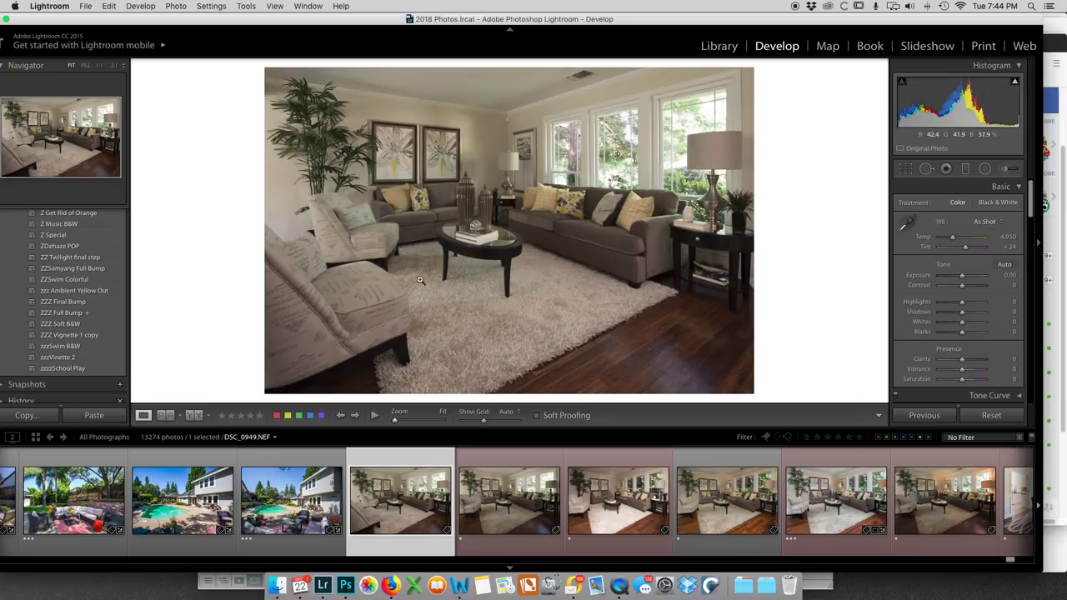
pyautogui.click(500, 497)
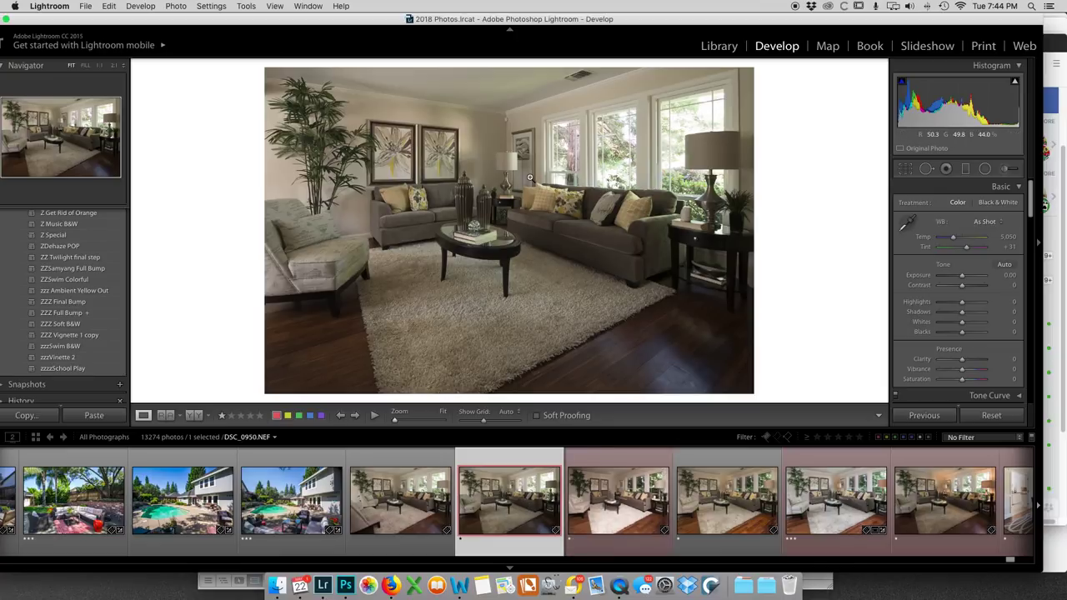
pyautogui.click(634, 512)
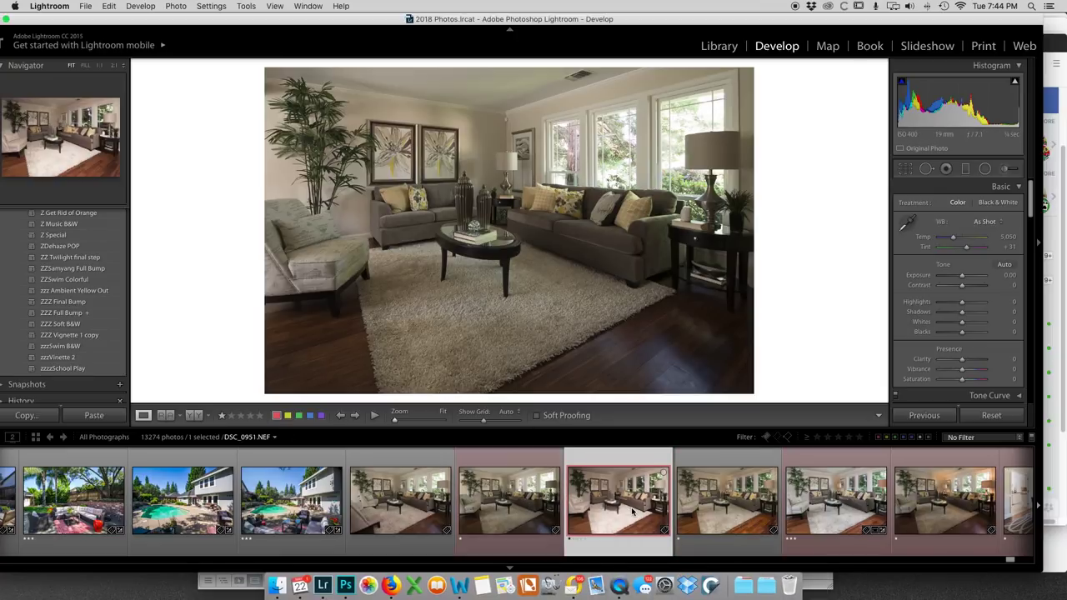
pyautogui.click(819, 517)
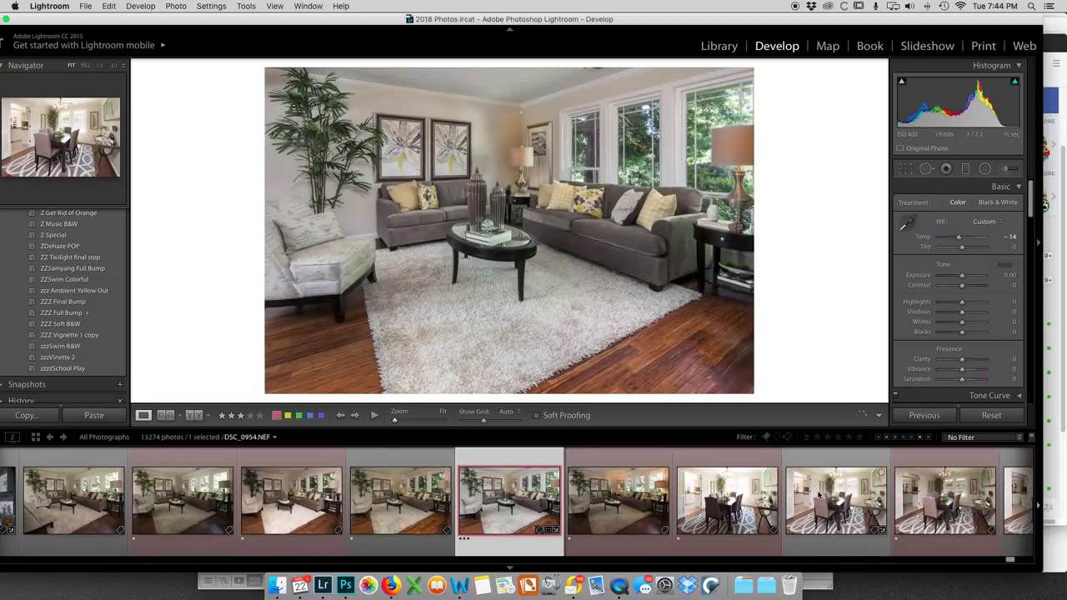
pyautogui.click(185, 507)
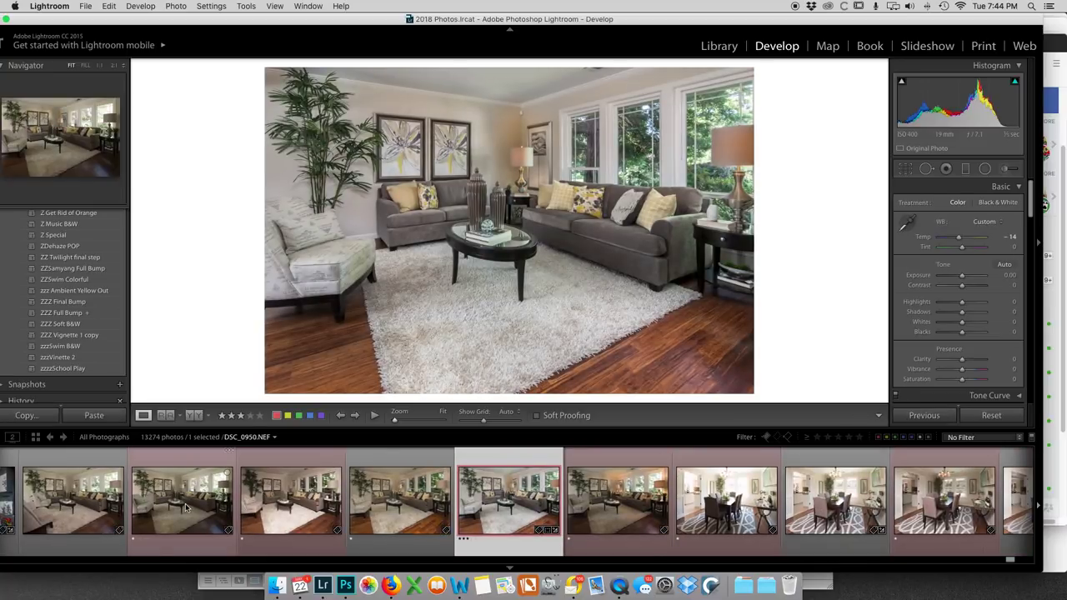
pyautogui.click(185, 507)
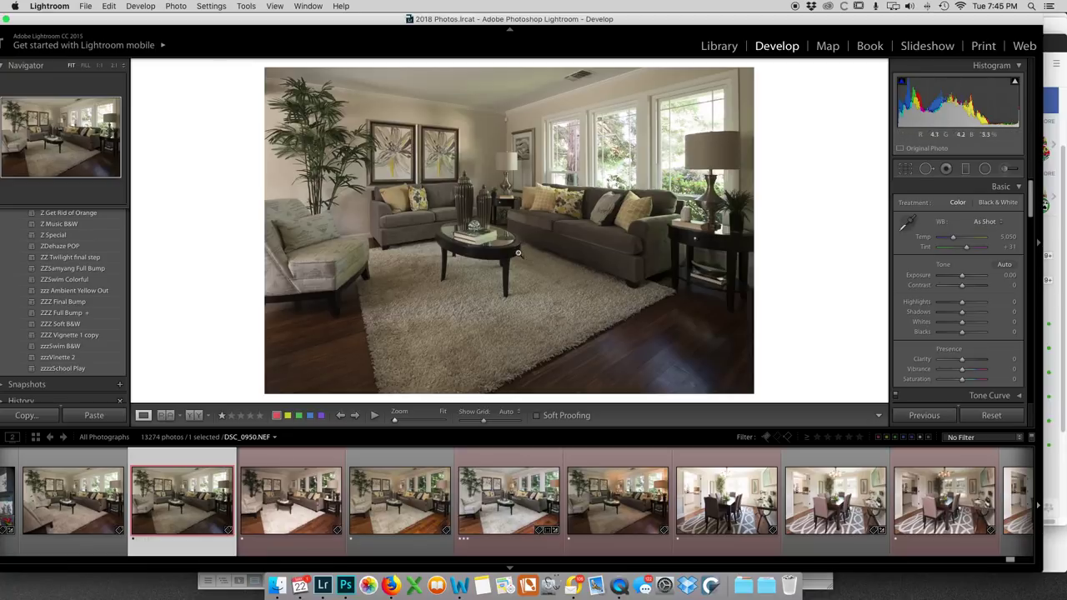
# - Compare the DSC_0950, DSC_0951 and DSC_0952 living room exposures, settling on the brighter DSC_0951
pyautogui.click(296, 500)
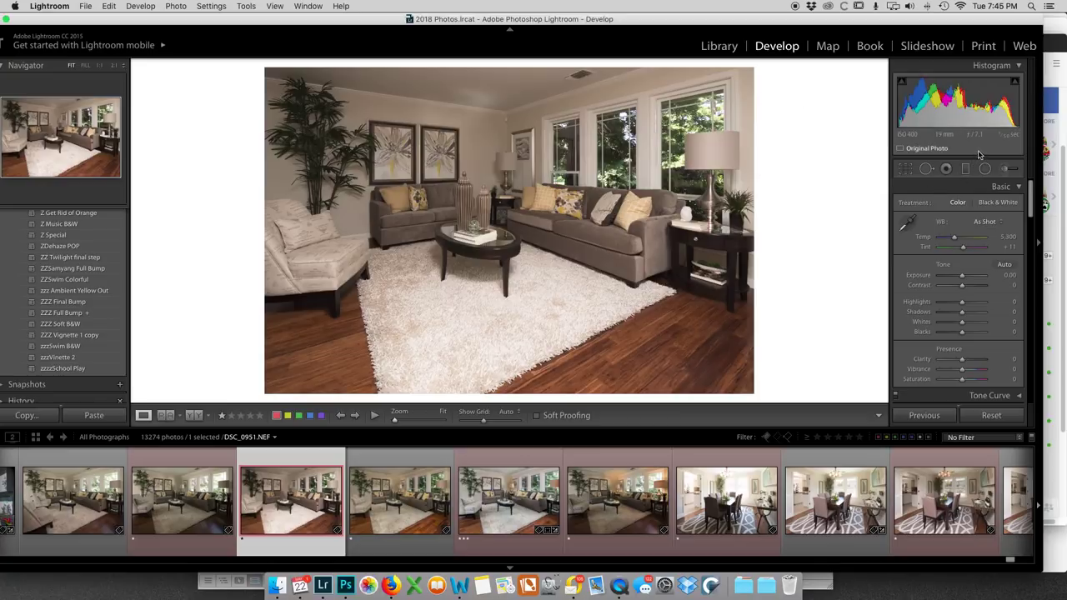
pyautogui.click(190, 483)
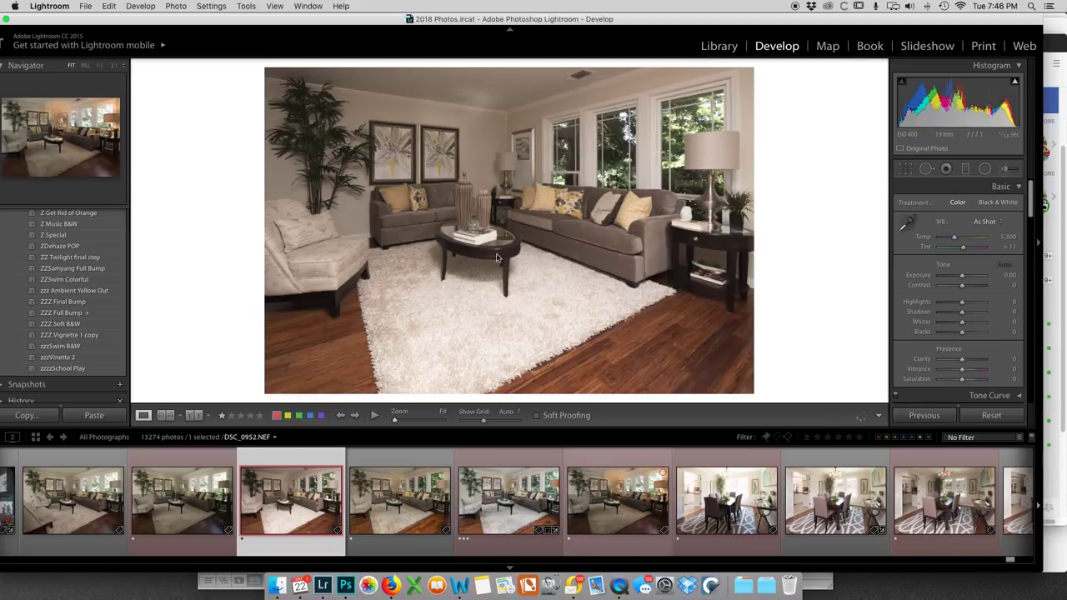
pyautogui.click(202, 508)
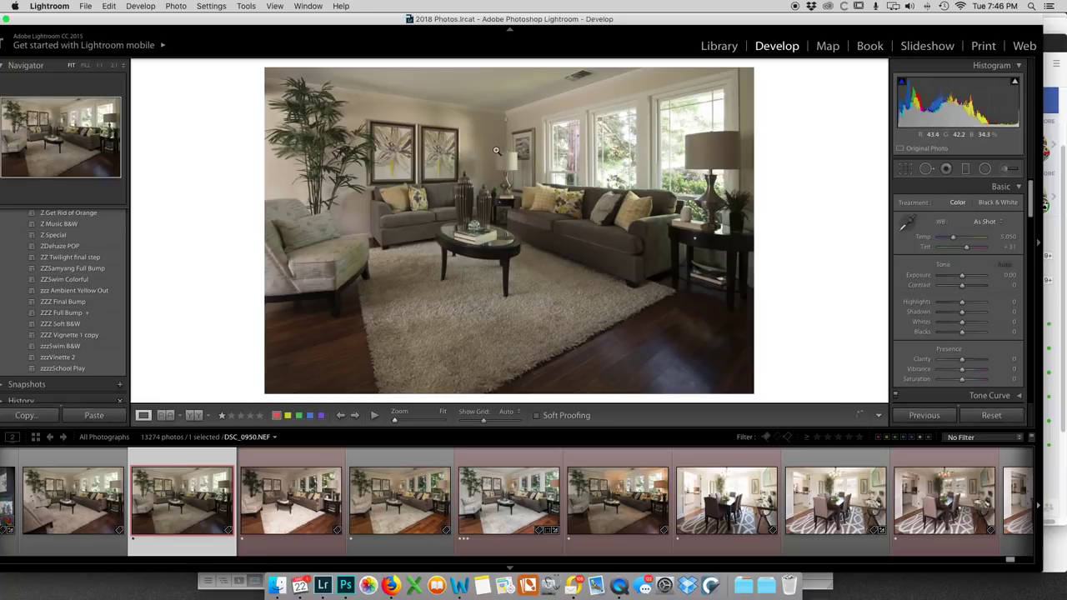
pyautogui.click(604, 514)
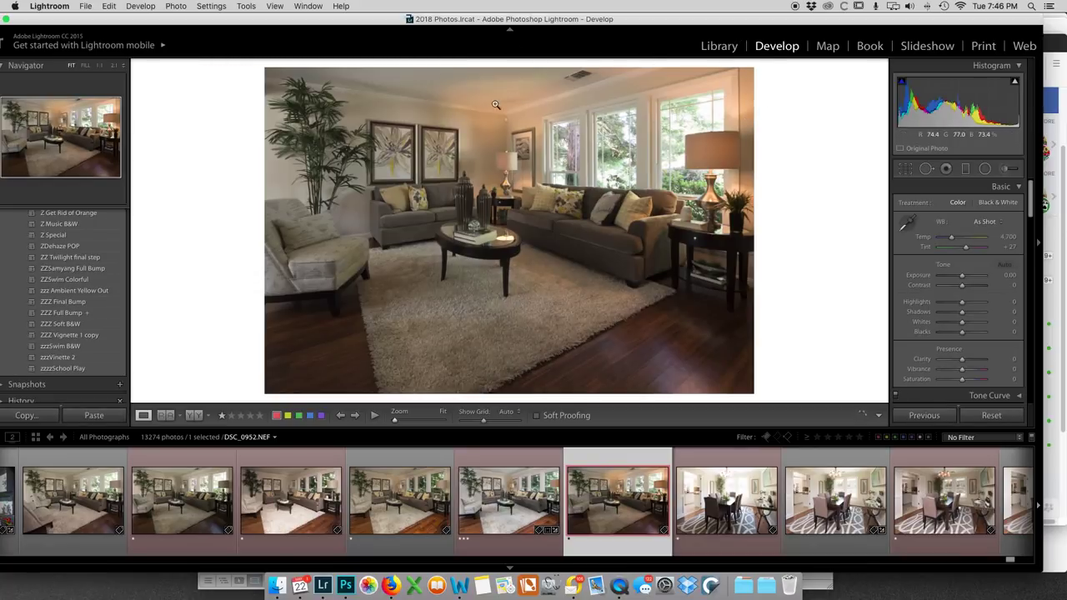
pyautogui.click(200, 500)
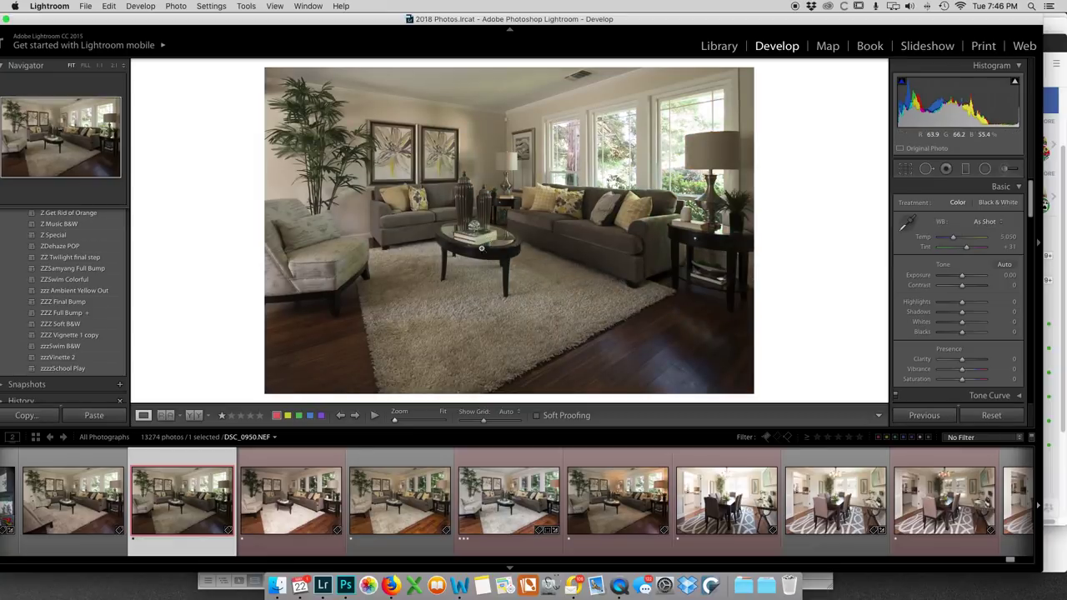
pyautogui.click(266, 520)
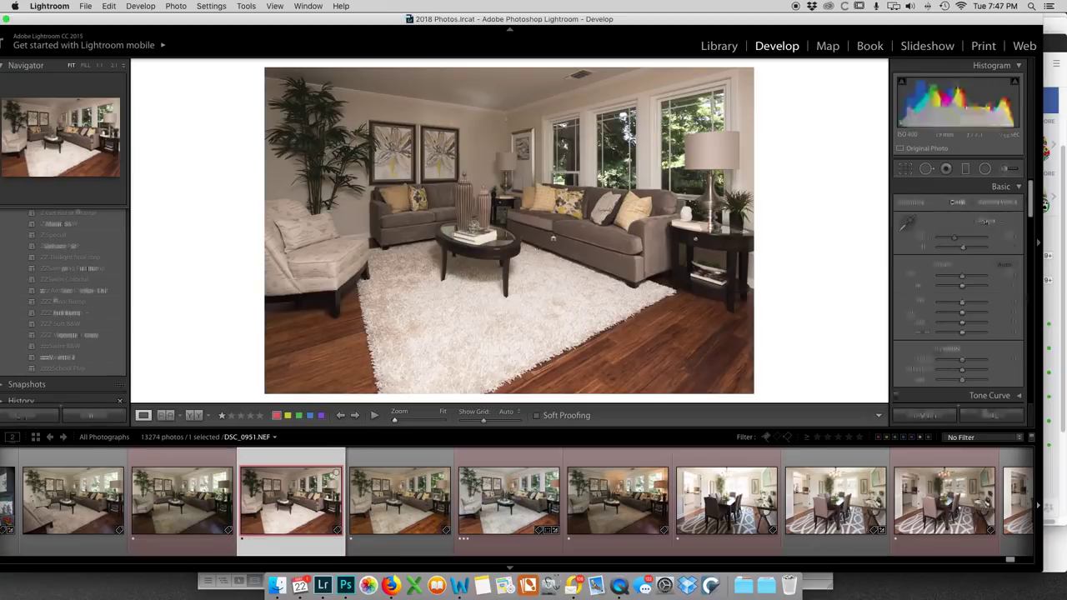
pyautogui.click(638, 526)
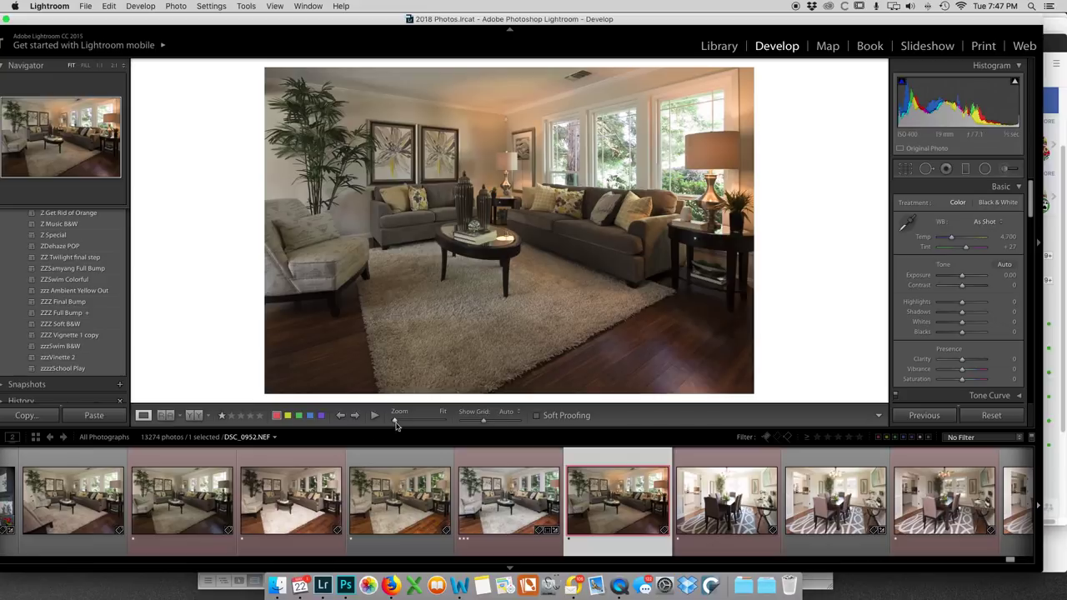
pyautogui.click(179, 499)
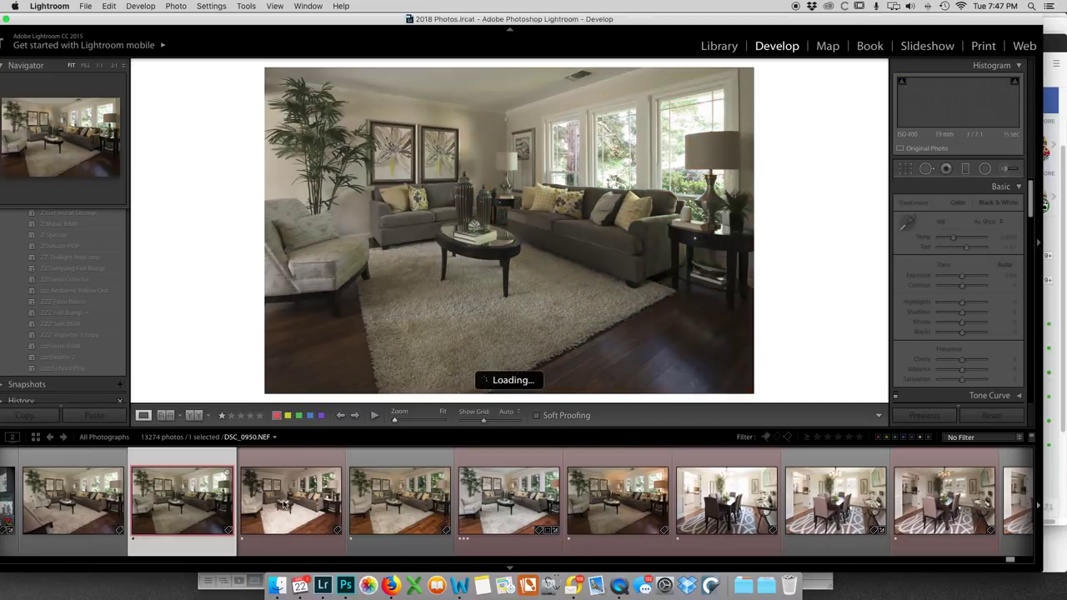
pyautogui.click(289, 500)
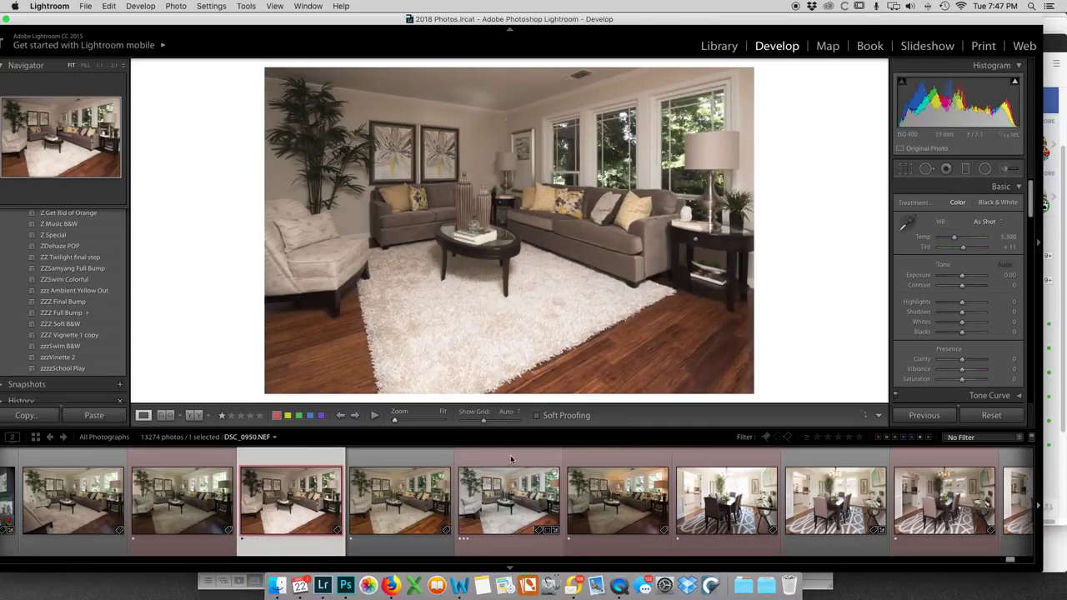
# - Apply the ZZZ Full Bump preset to DSC_0951, giving Highlights −88 and Shadows +93
pyautogui.click(59, 315)
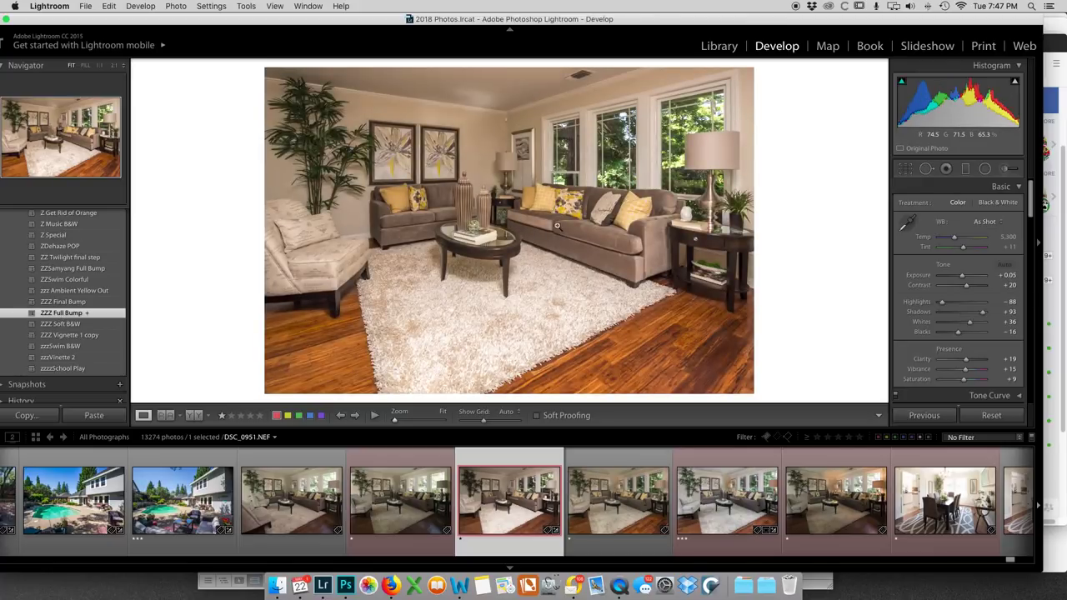
pyautogui.click(906, 225)
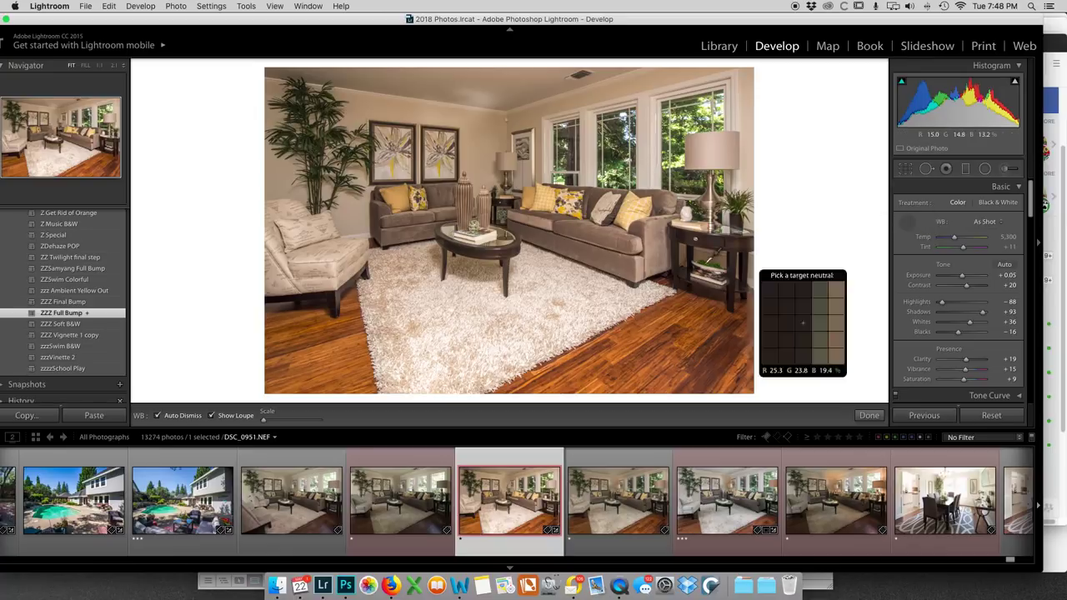
# - Set white balance from the neutral chair, then warm it to Temp 4,593, Tint +6
pyautogui.click(318, 274)
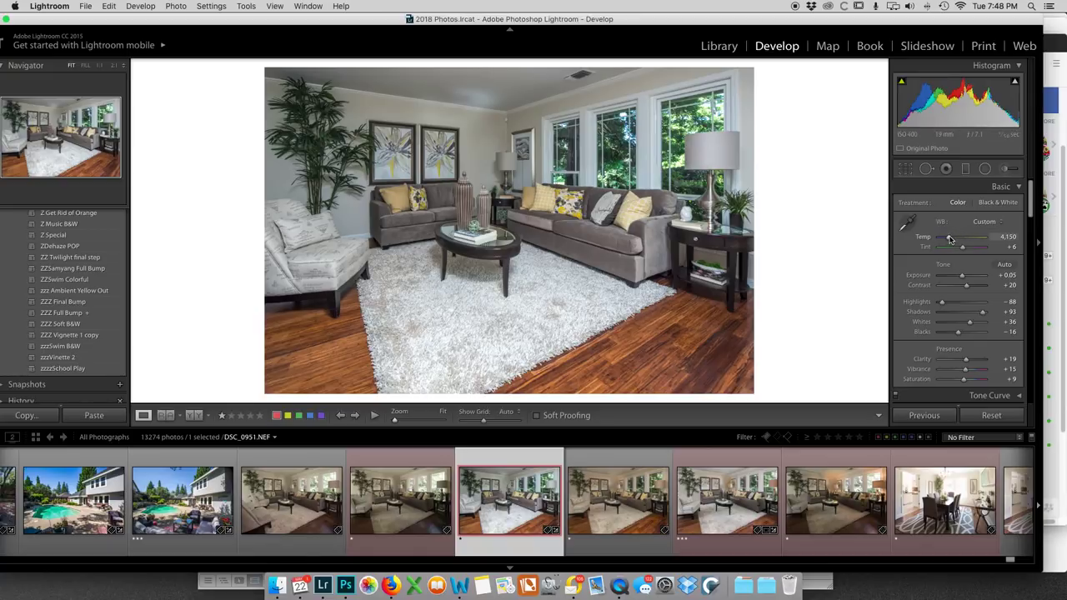
pyautogui.moveTo(949, 239); pyautogui.dragTo(953, 239)
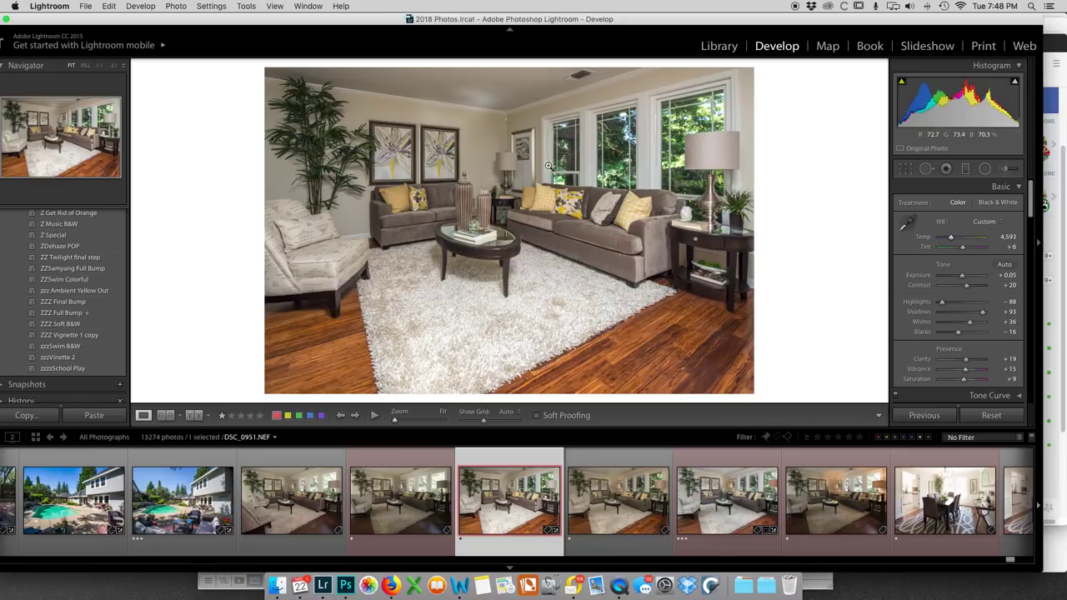
# - Click through the living room versions in the filmstrip, ending on the unadjusted DSC_0950
pyautogui.click(298, 494)
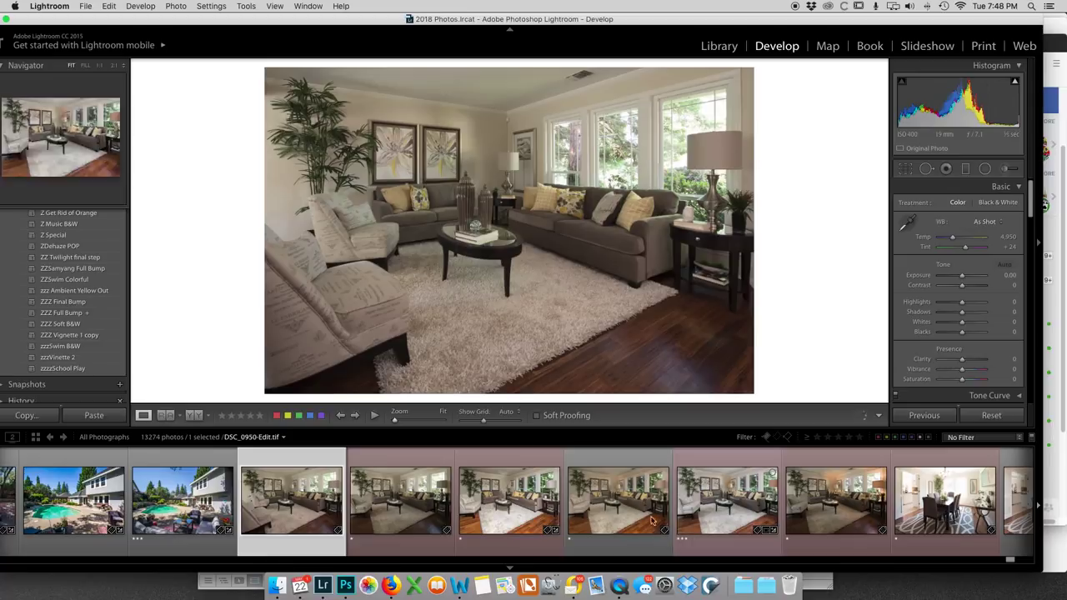
pyautogui.click(502, 513)
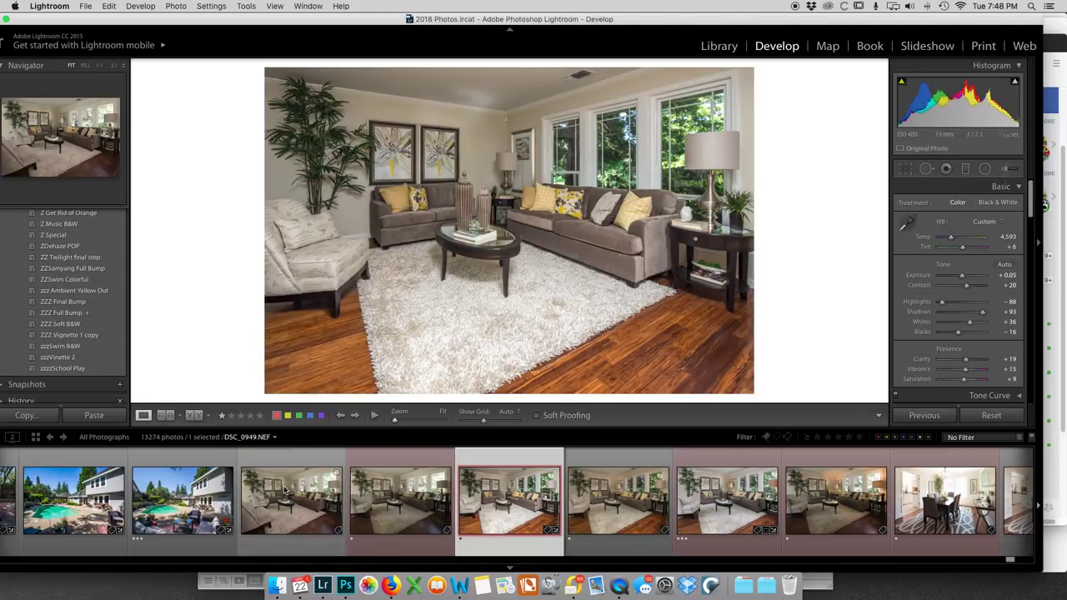
pyautogui.keyDown('super'); pyautogui.click(288, 492); pyautogui.keyUp('super')
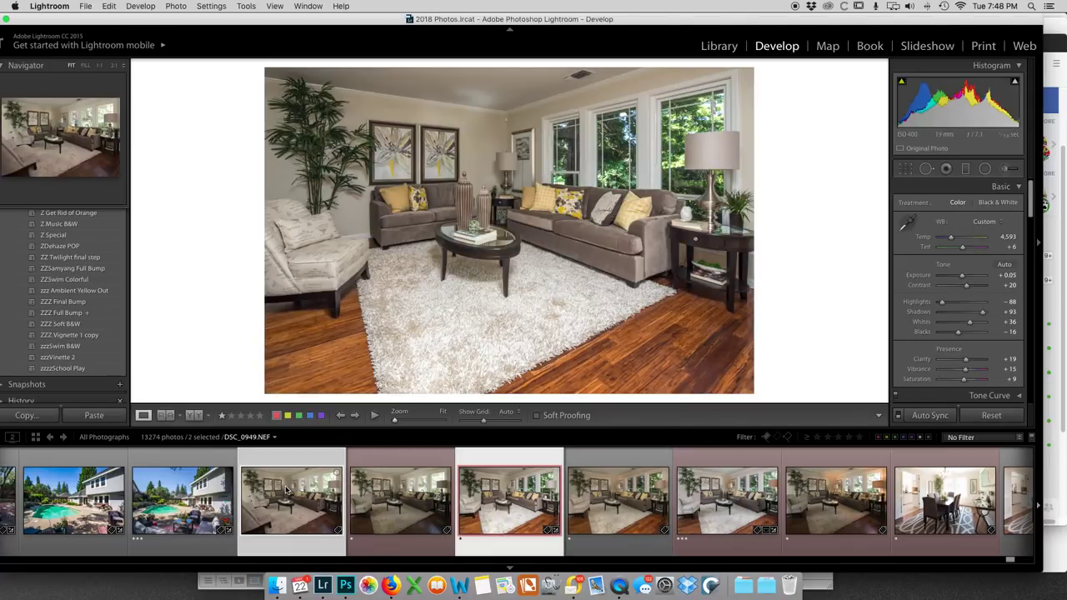
pyautogui.keyDown('super'); pyautogui.click(850, 506); pyautogui.keyUp('super')
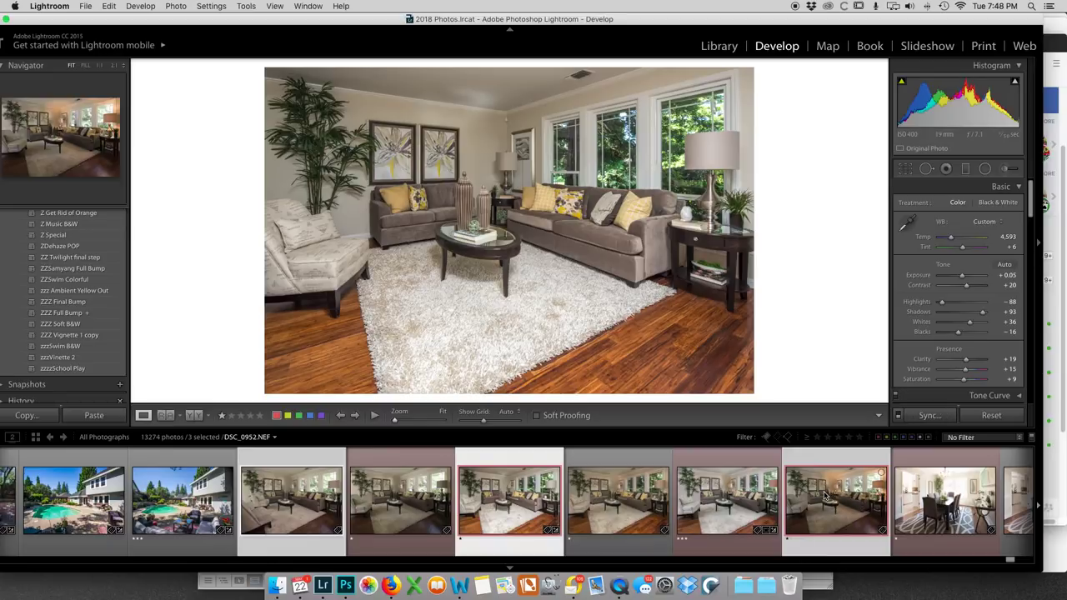
pyautogui.click(328, 496)
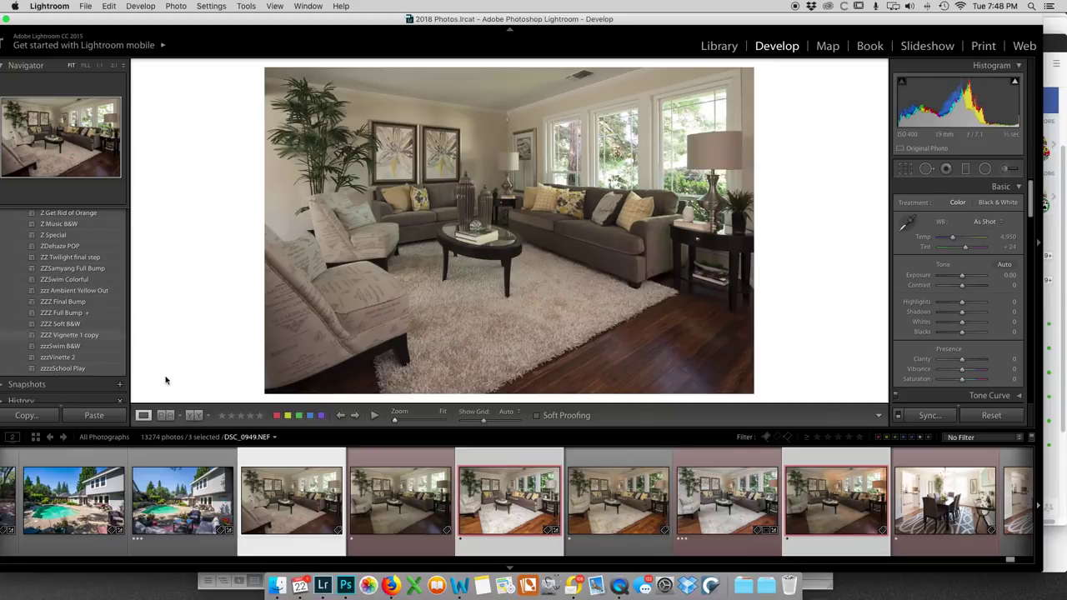
pyautogui.click(383, 506)
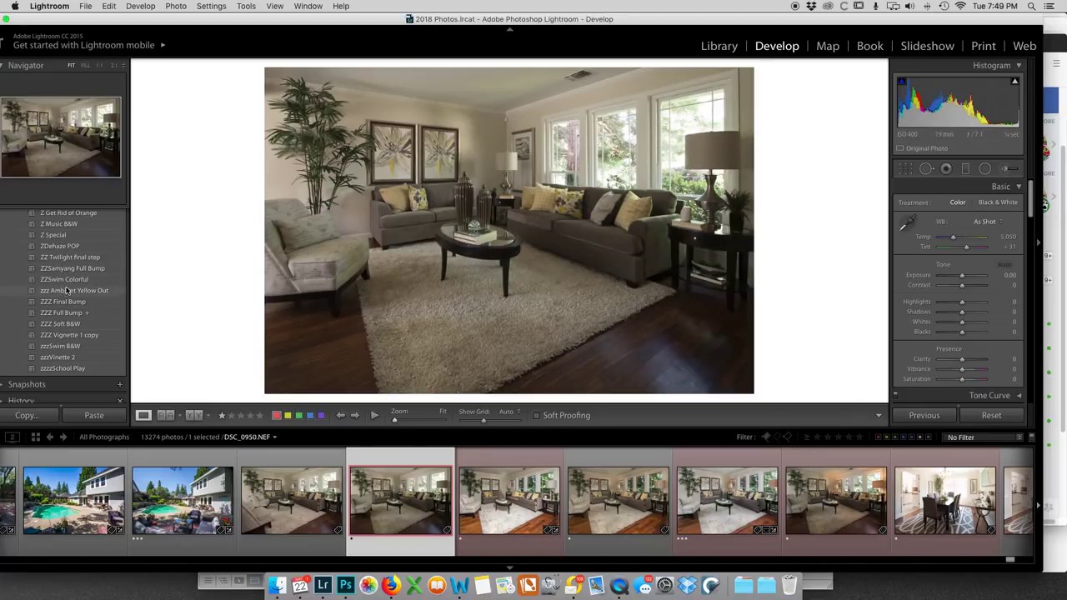
# - Apply the zzz Ambient Yellow Out preset to DSC_0950 and brighten its exposure
pyautogui.click(296, 494)
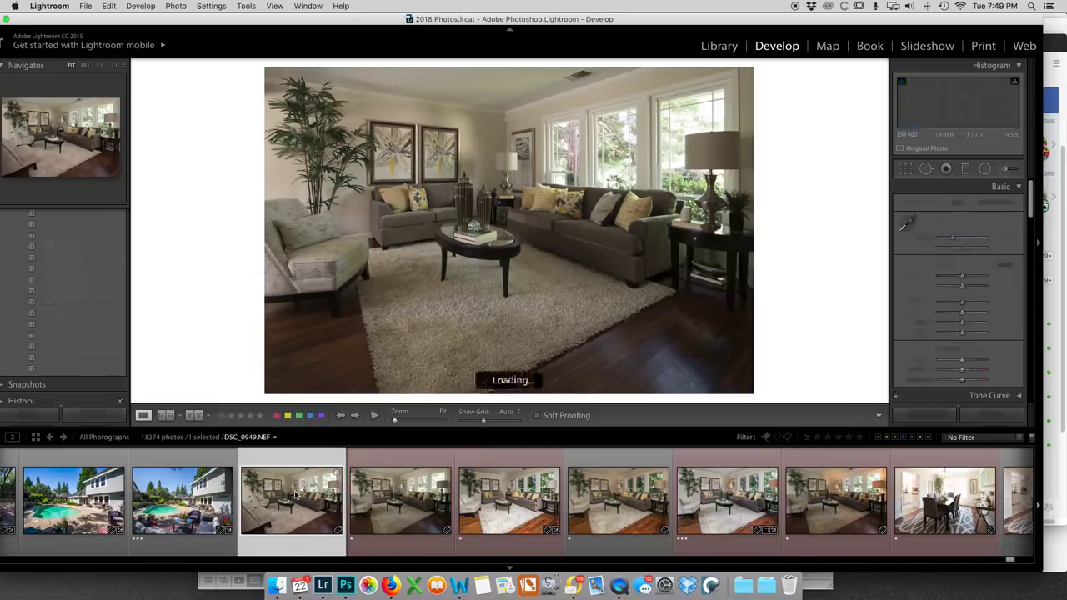
pyautogui.click(393, 510)
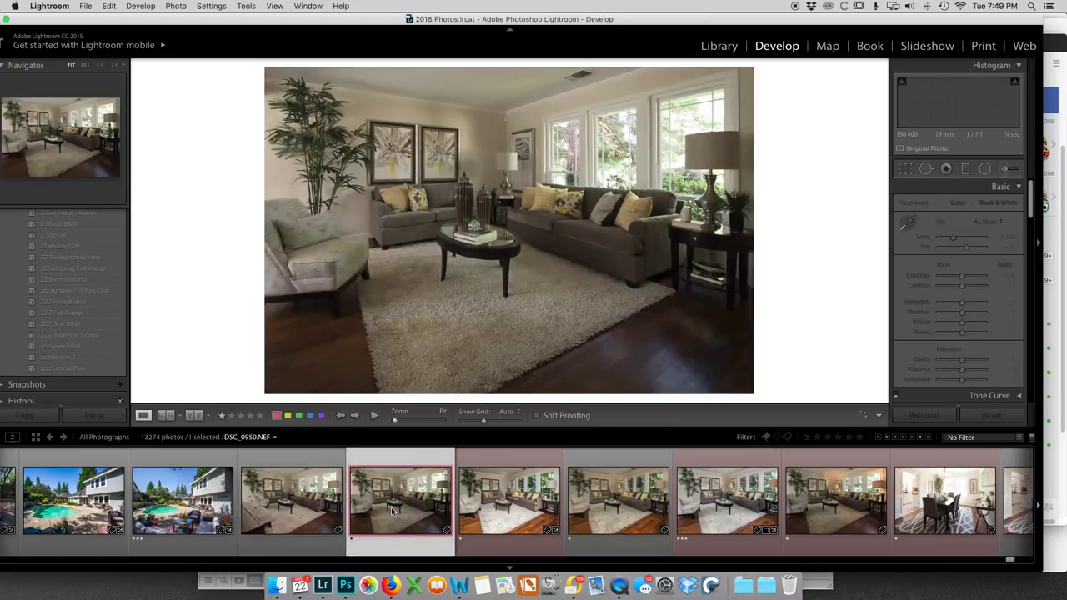
pyautogui.click(74, 292)
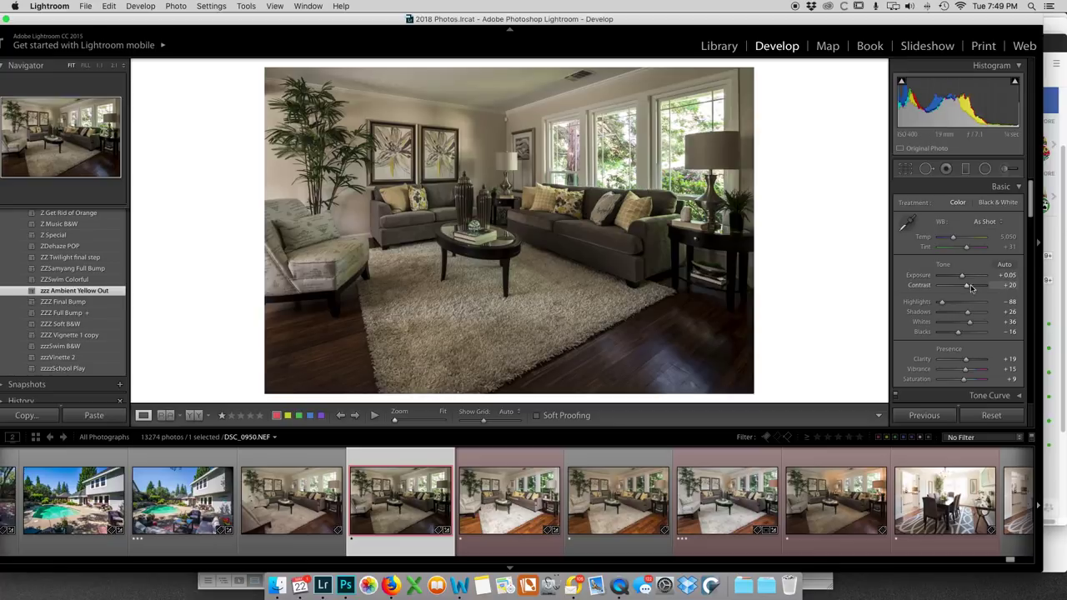
pyautogui.moveTo(962, 276); pyautogui.dragTo(964, 276)
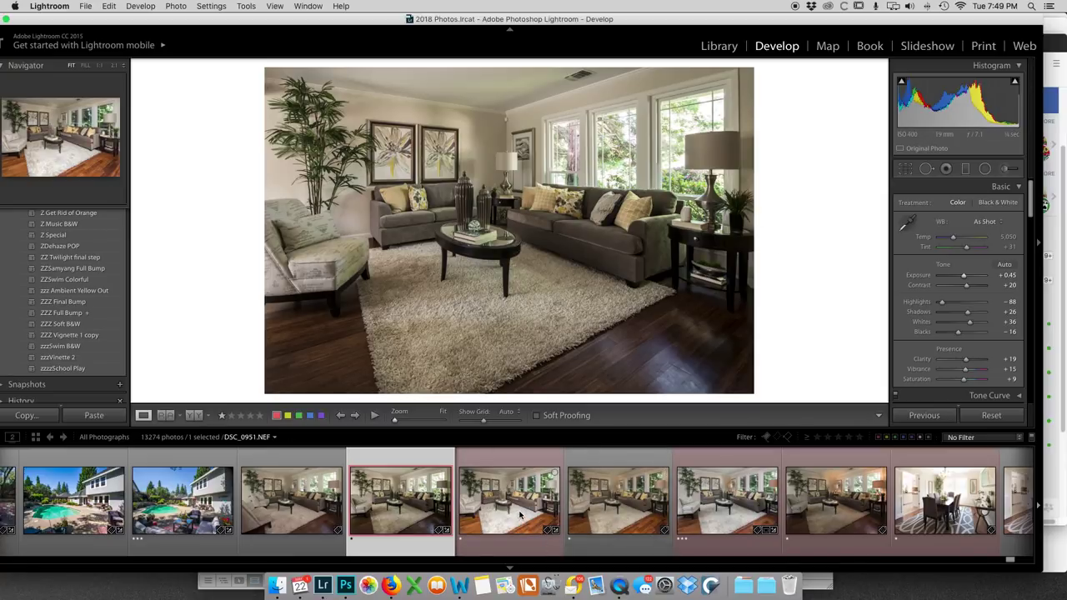
# - Add DSC_0951 to the selection, raise DSC_0950's exposure to +0.55, and compare both brackets
pyautogui.keyDown('super'); pyautogui.click(488, 496); pyautogui.keyUp('super')
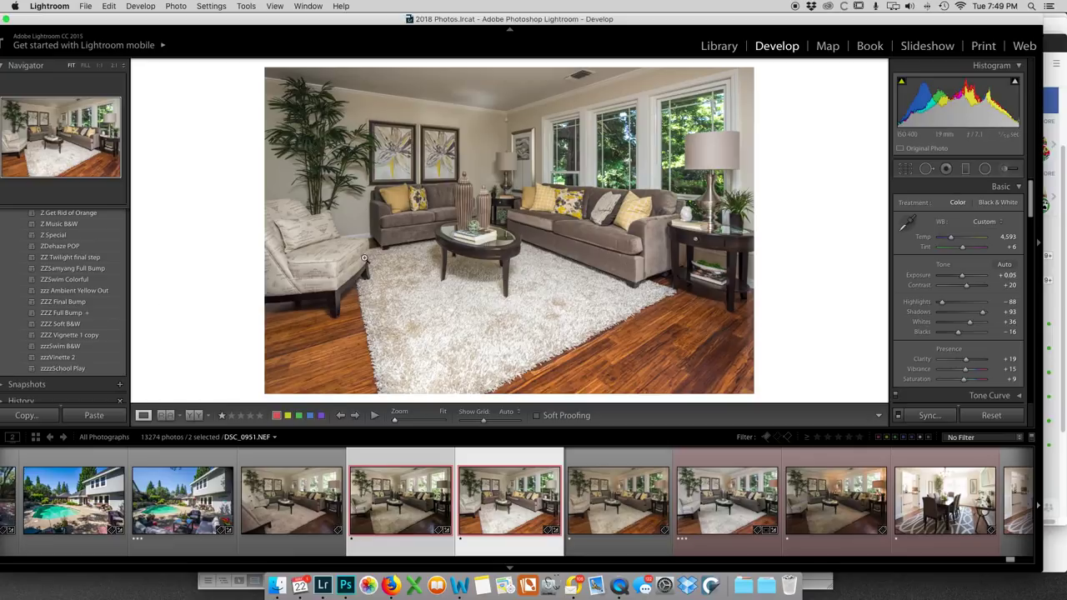
pyautogui.click(411, 503)
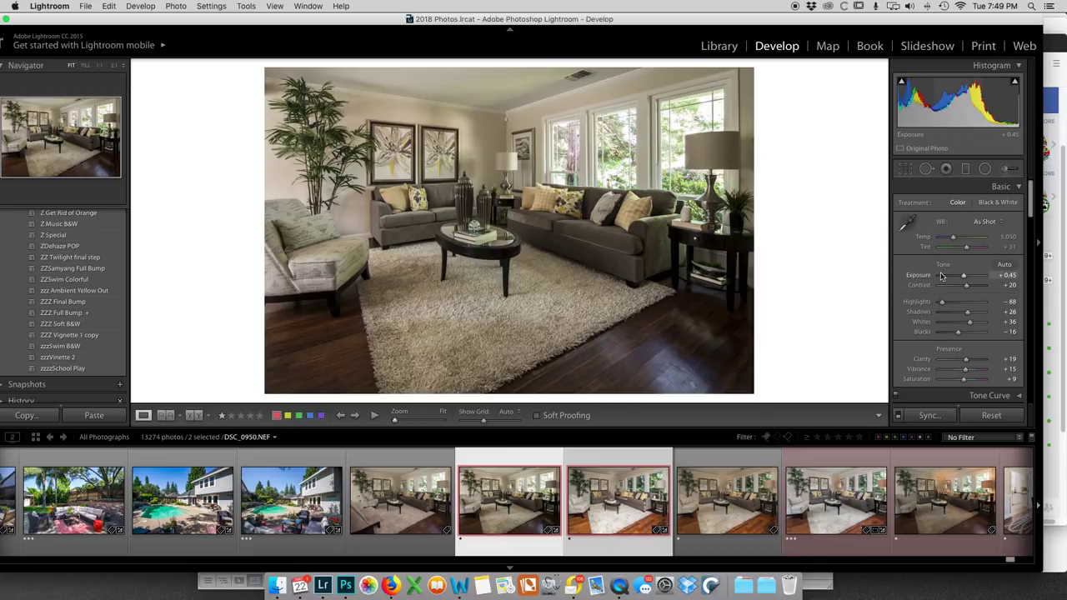
pyautogui.moveTo(964, 279); pyautogui.dragTo(965, 280)
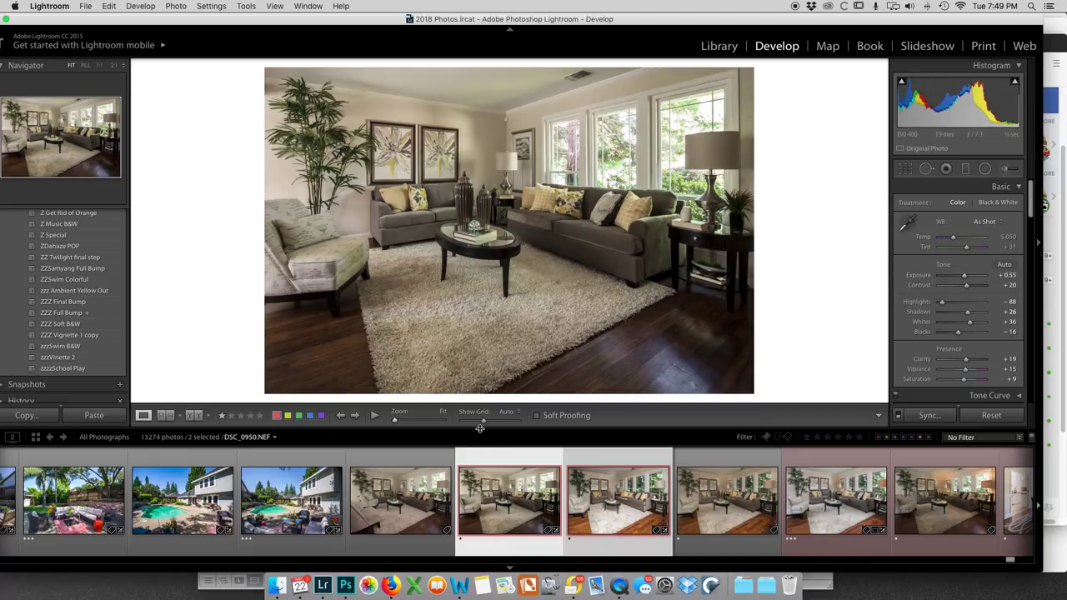
pyautogui.press('super+Right')
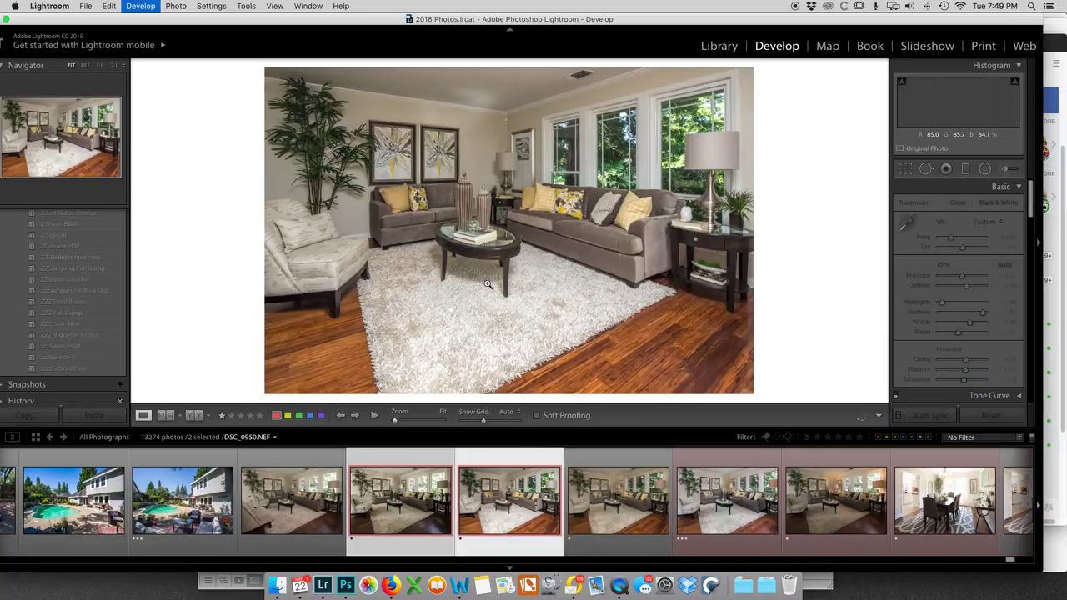
pyautogui.press('super+Right')
pyautogui.press('super+Left')
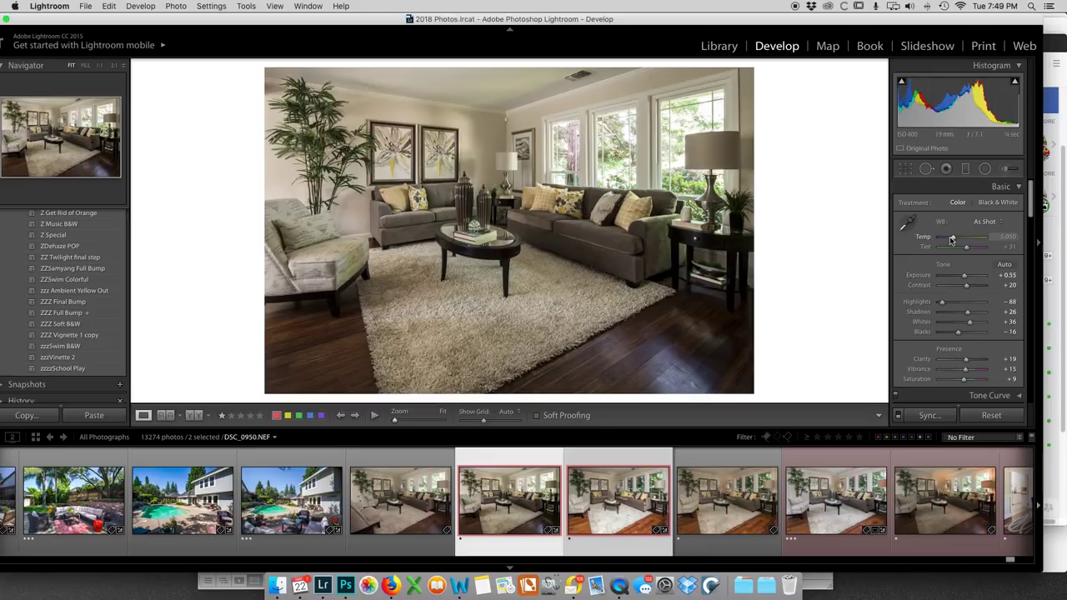
pyautogui.moveTo(953, 240); pyautogui.dragTo(952, 240)
pyautogui.press('super+Right')
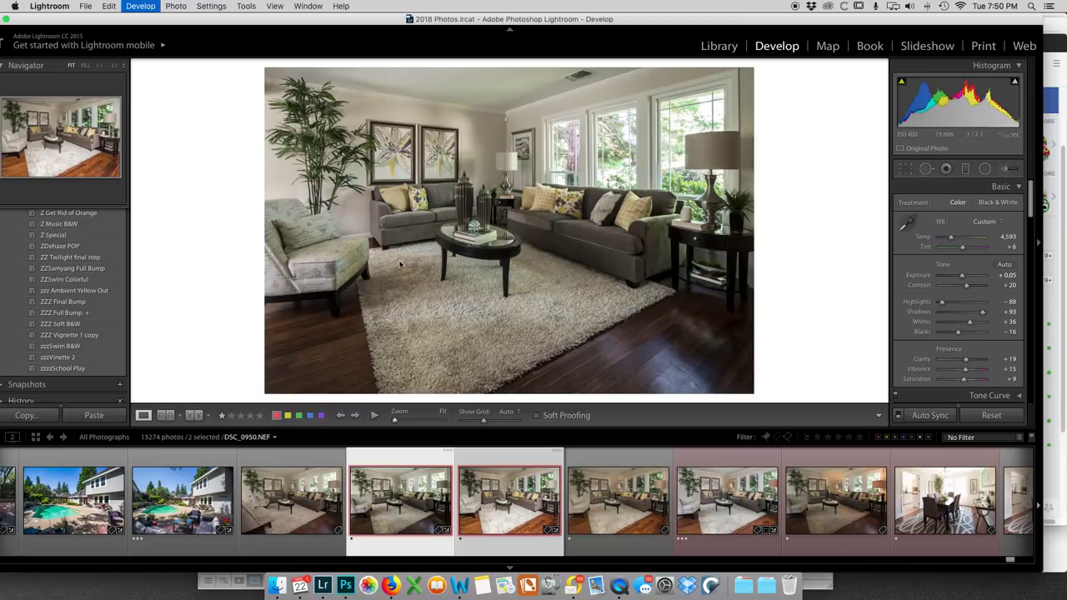
pyautogui.press('super+Left')
pyautogui.press('super+Right')
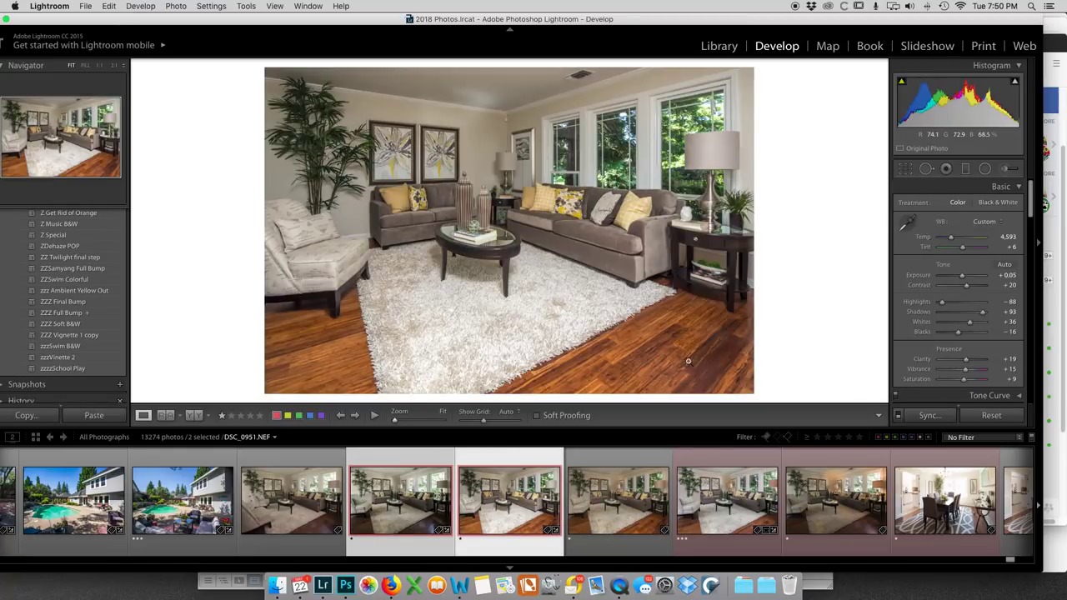
# - Add DSC_0952 to the selected brackets and raise its exposure to +0.30
pyautogui.keyDown('super'); pyautogui.click(826, 501); pyautogui.keyUp('super')
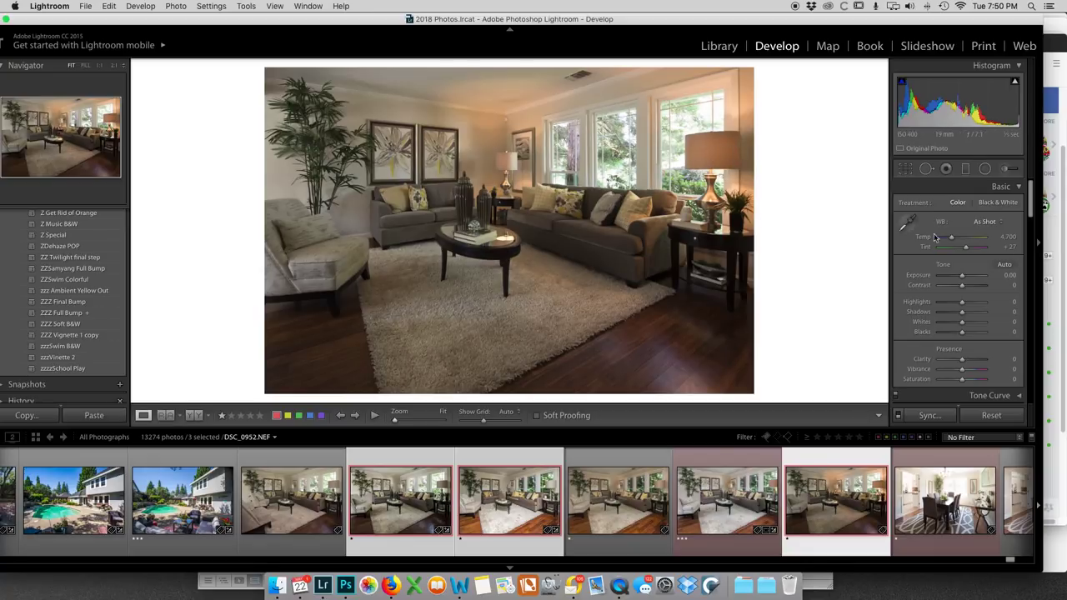
pyautogui.moveTo(963, 279); pyautogui.dragTo(965, 280)
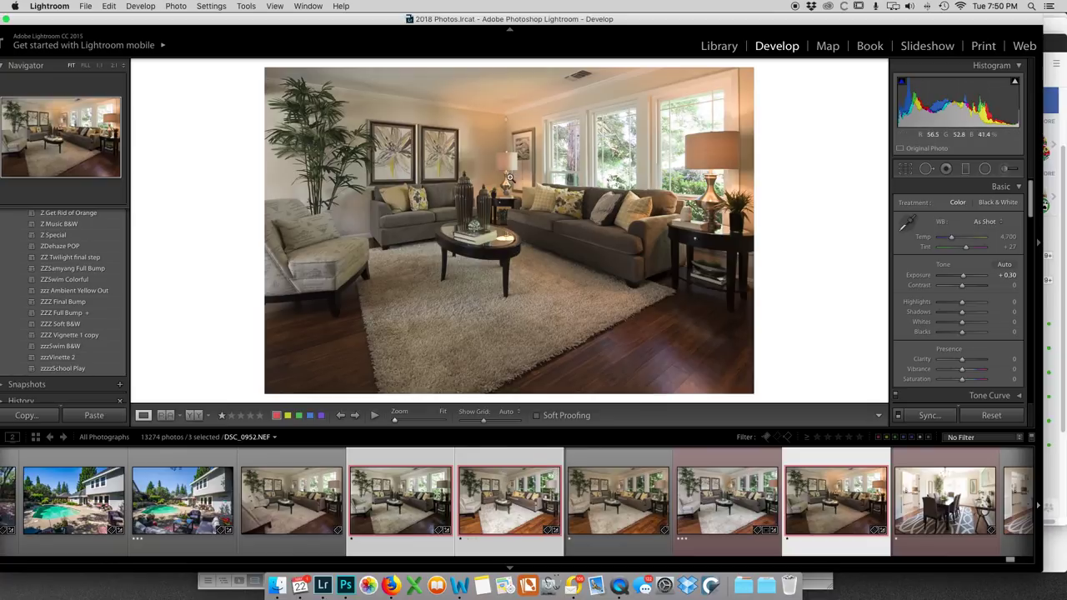
pyautogui.rightClick(507, 174)
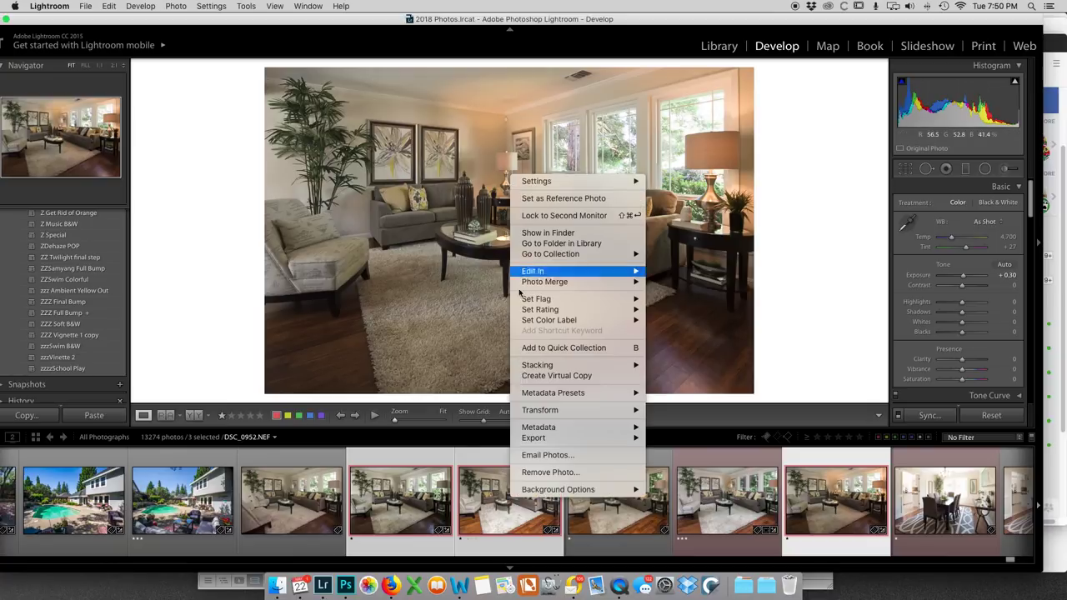
# - Open DSC_0950, DSC_0951 and DSC_0952 as layers in one Photoshop document
pyautogui.rightClick(441, 208)
pyautogui.moveTo(465, 302)
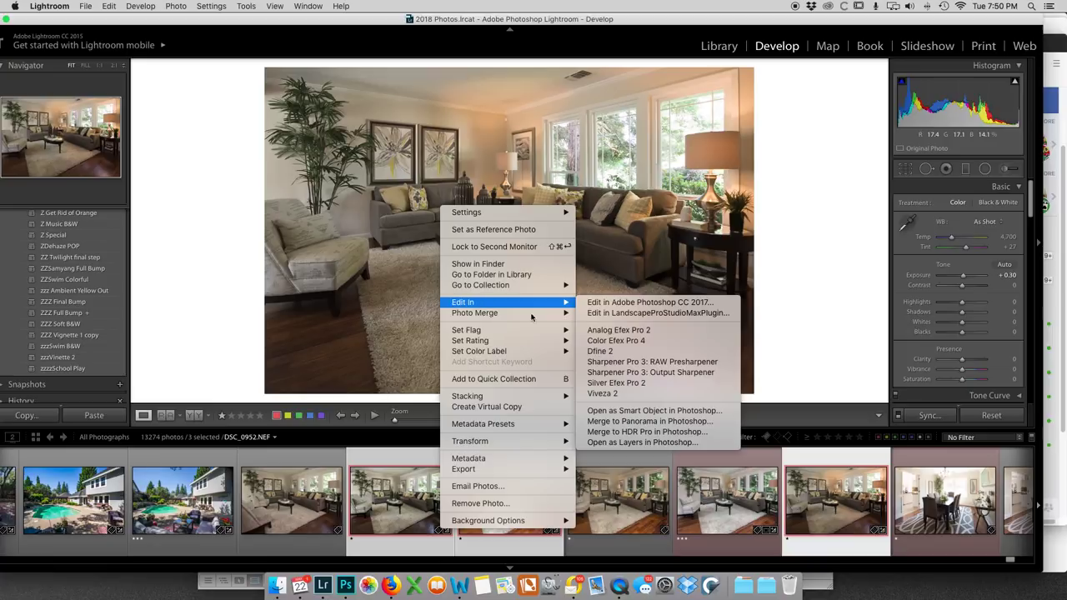
pyautogui.click(646, 443)
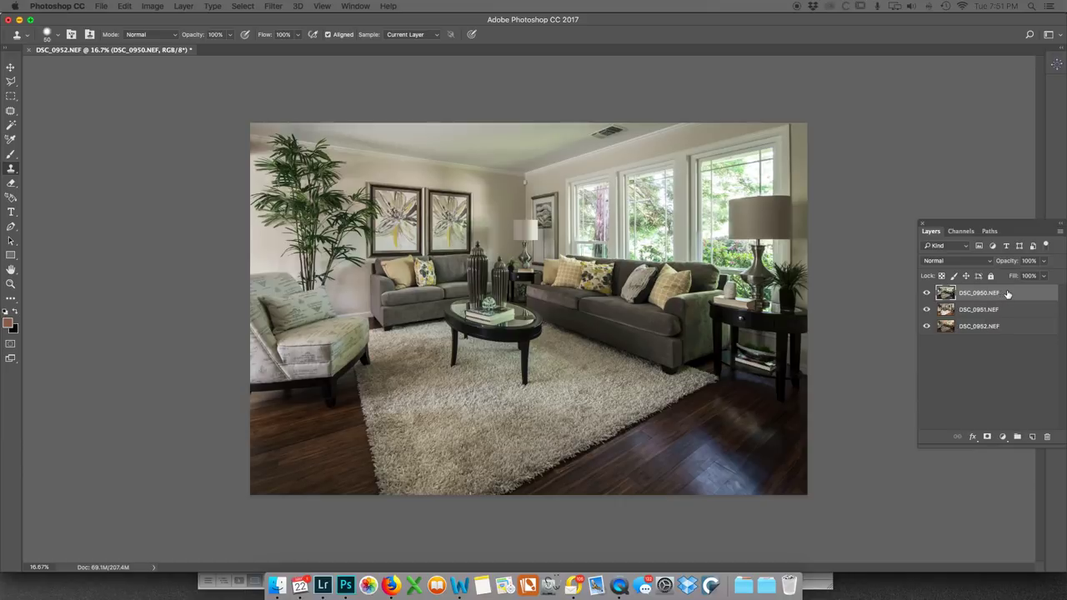
# - Select all three bracket layers and run Auto-Align Layers with Auto projection
pyautogui.keyDown('shift'); pyautogui.click(991, 330); pyautogui.keyUp('shift')
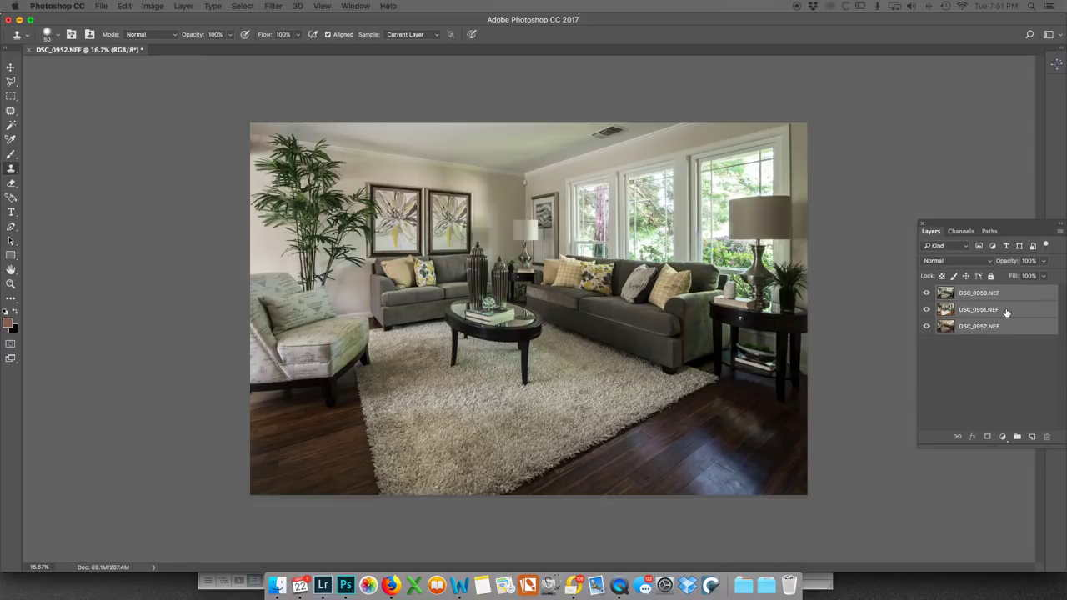
pyautogui.click(125, 7)
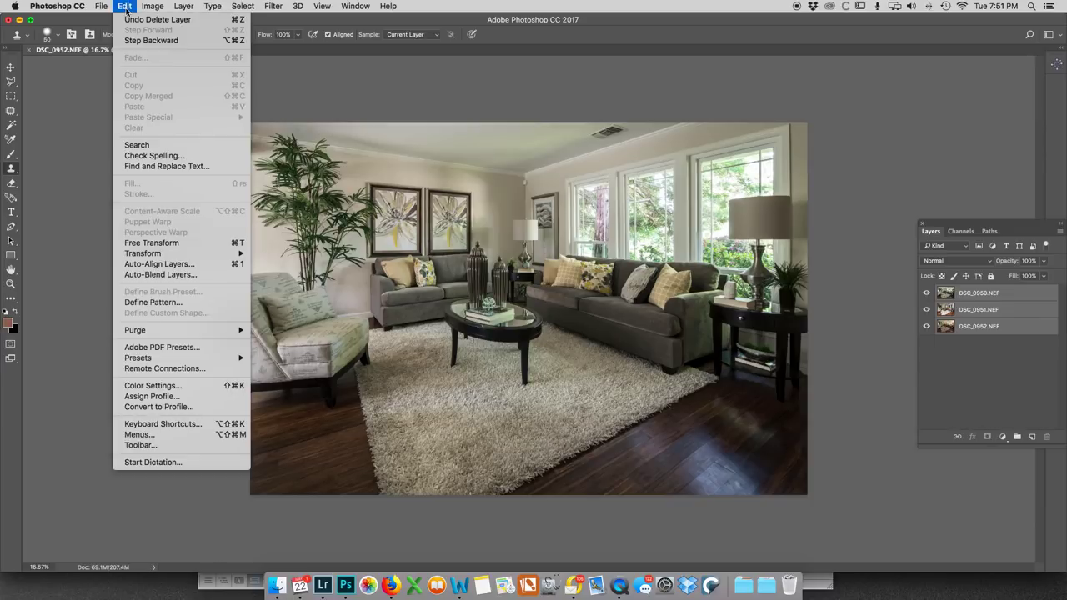
pyautogui.click(146, 265)
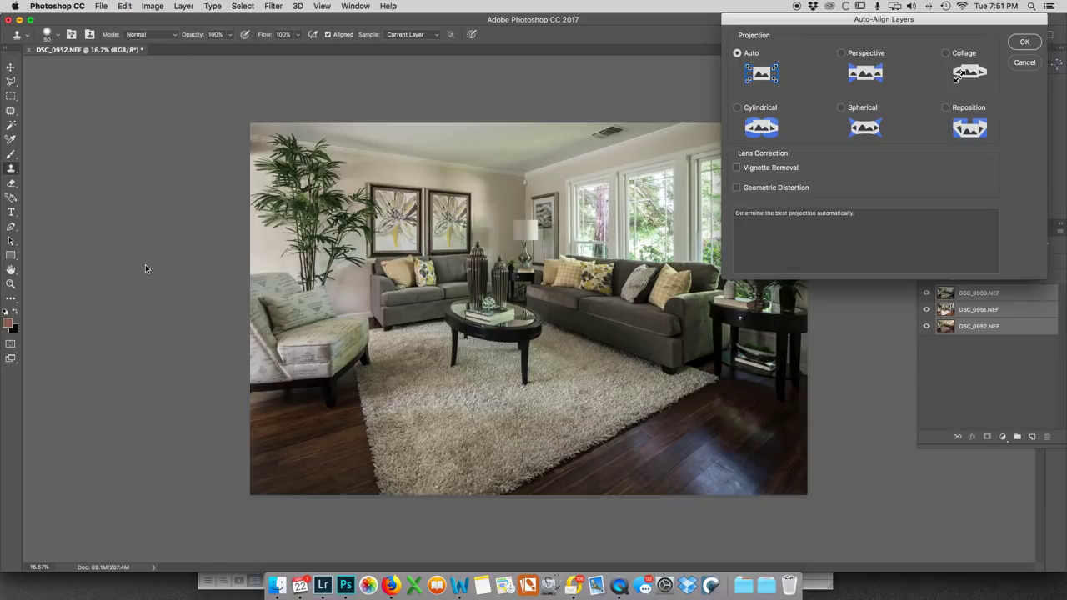
pyautogui.click(1011, 47)
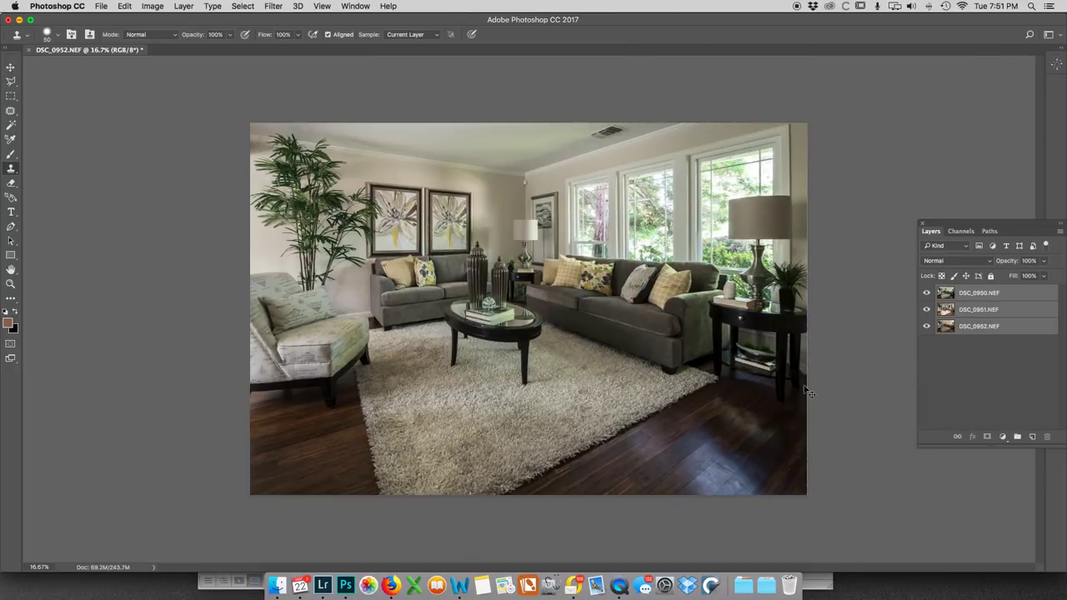
# - Zoom in to inspect the bracket alignment along the right edge, then zoom back out
pyautogui.press('super+equal')
pyautogui.press('super+equal')
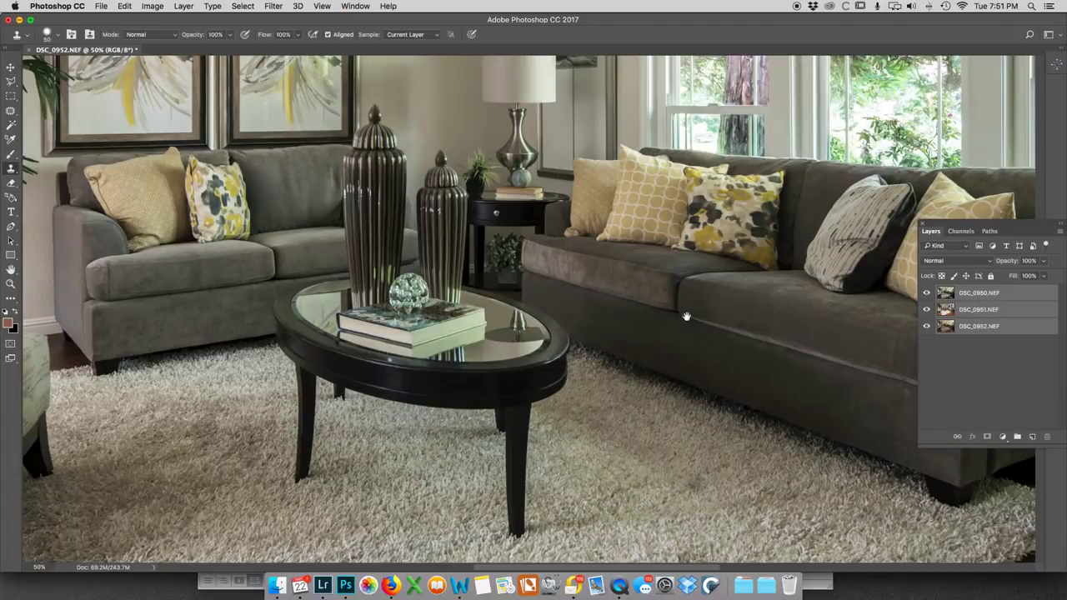
pyautogui.press('super+equal')
pyautogui.hscroll(10, 686, 316)
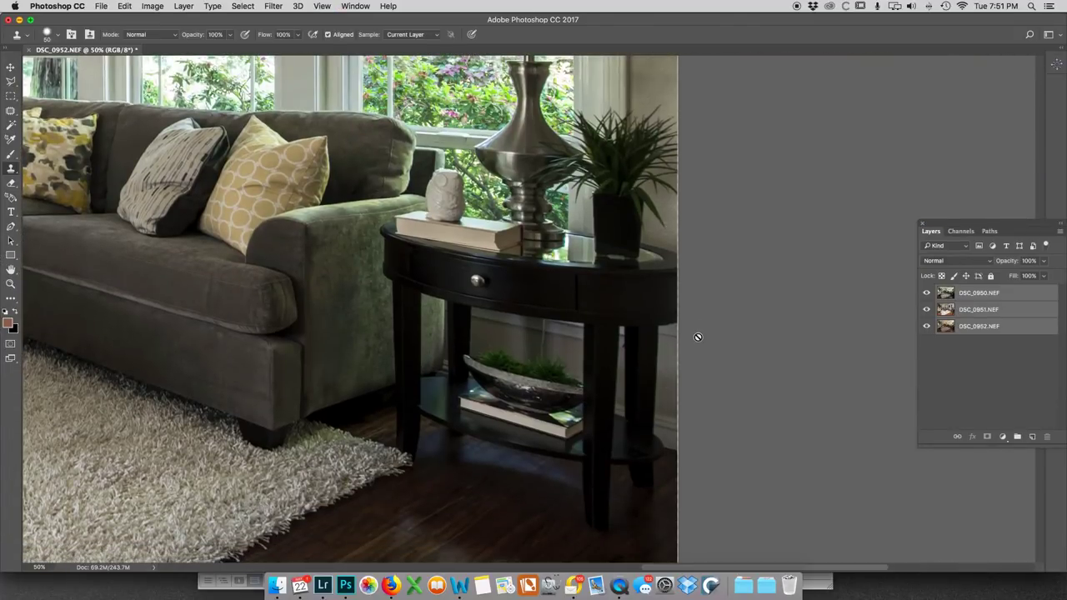
pyautogui.press('super+minus')
pyautogui.press('super+minus')
pyautogui.press('super+minus')
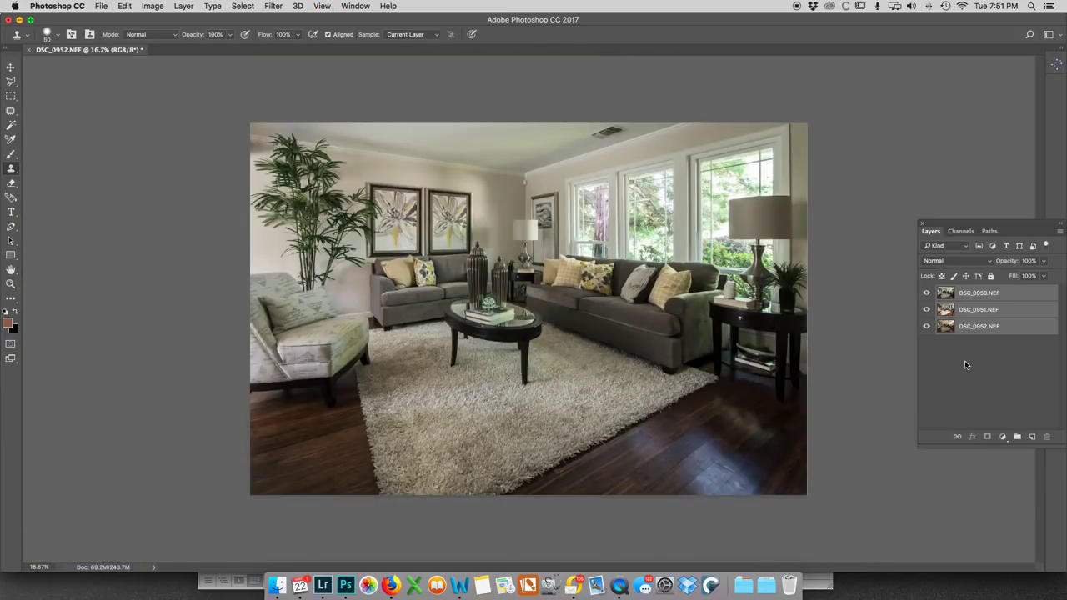
# - Deselect all layers and hide the DSC_0950 and DSC_0951 layers
pyautogui.click(964, 360)
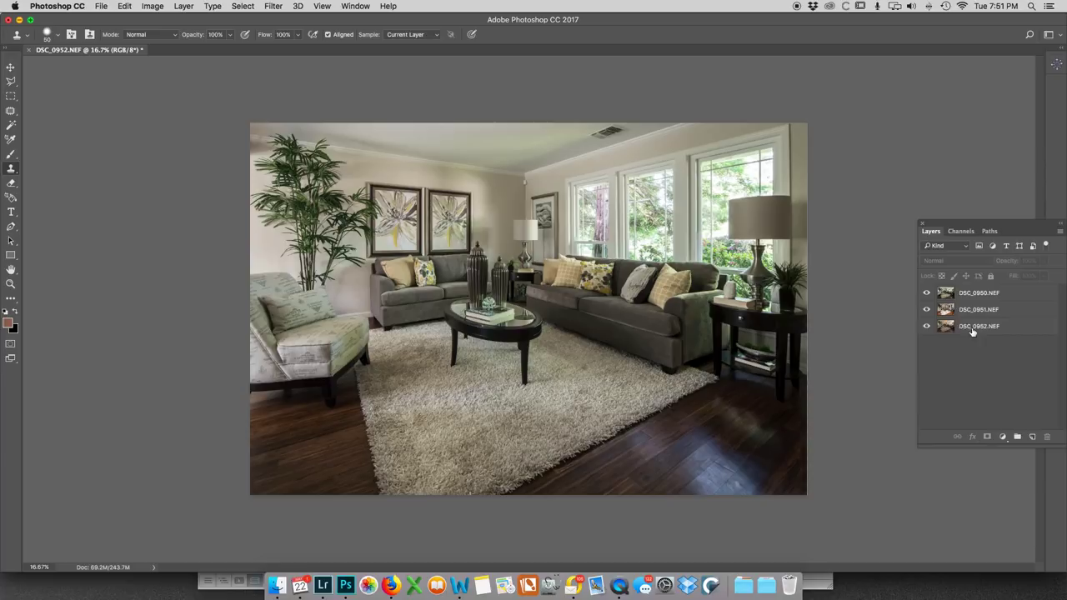
pyautogui.click(926, 293)
pyautogui.click(926, 308)
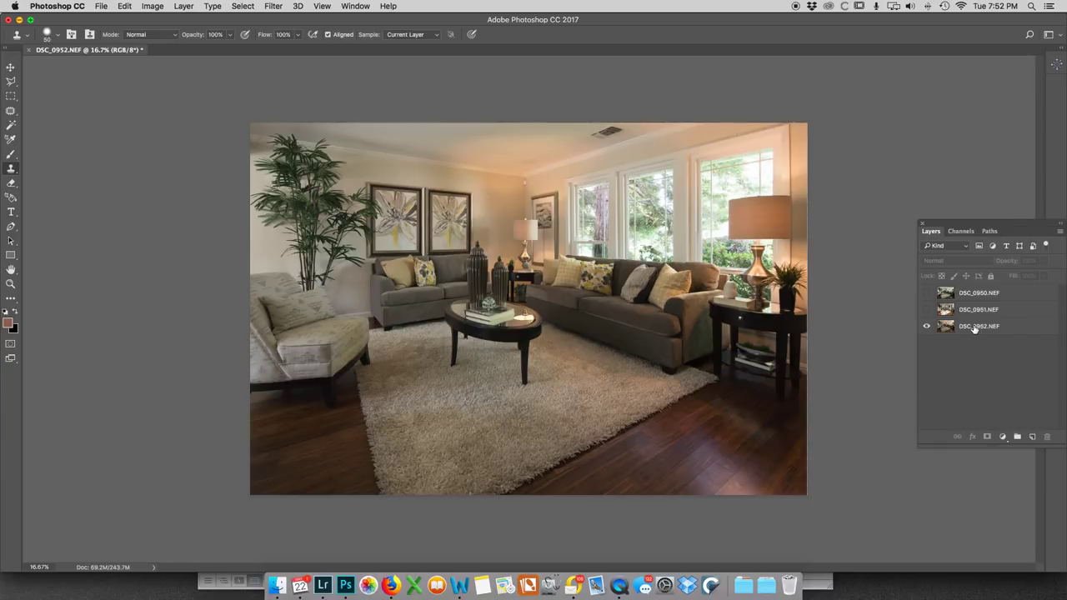
# - Move DSC_0952 to the top and hide it, re-showing DSC_0950 and DSC_0951 with DSC_0950 selected
pyautogui.click(1010, 328)
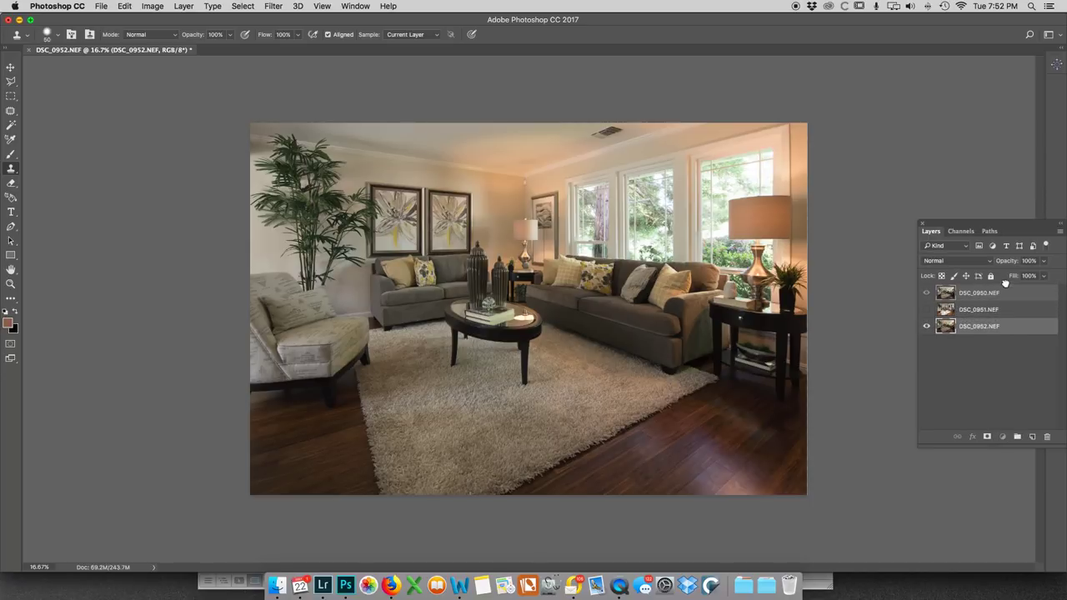
pyautogui.moveTo(1002, 286); pyautogui.dragTo(1000, 290)
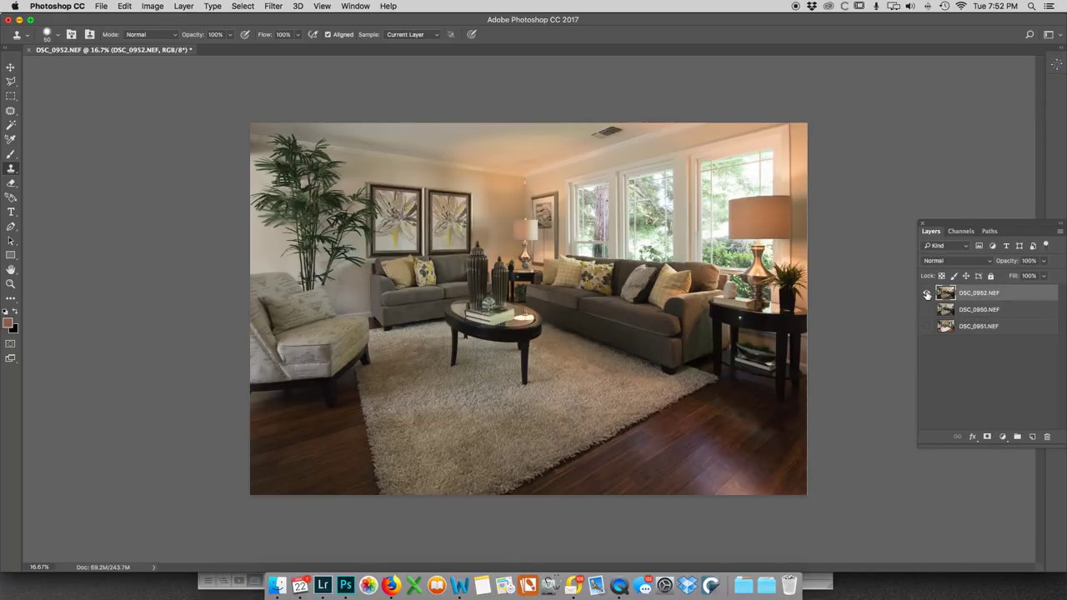
pyautogui.click(927, 295)
pyautogui.click(926, 309)
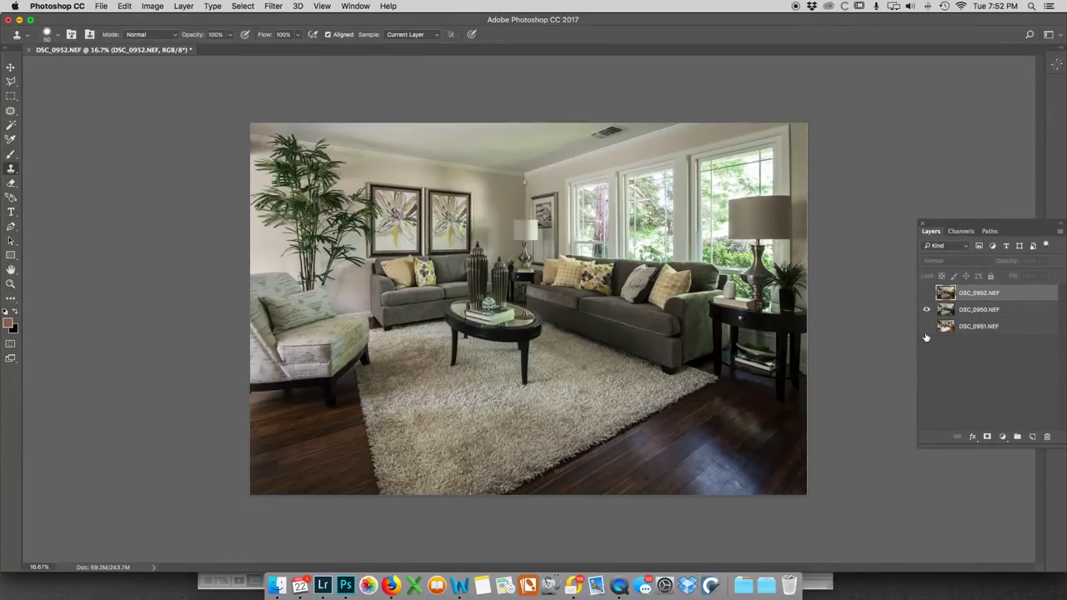
pyautogui.click(926, 327)
pyautogui.click(988, 310)
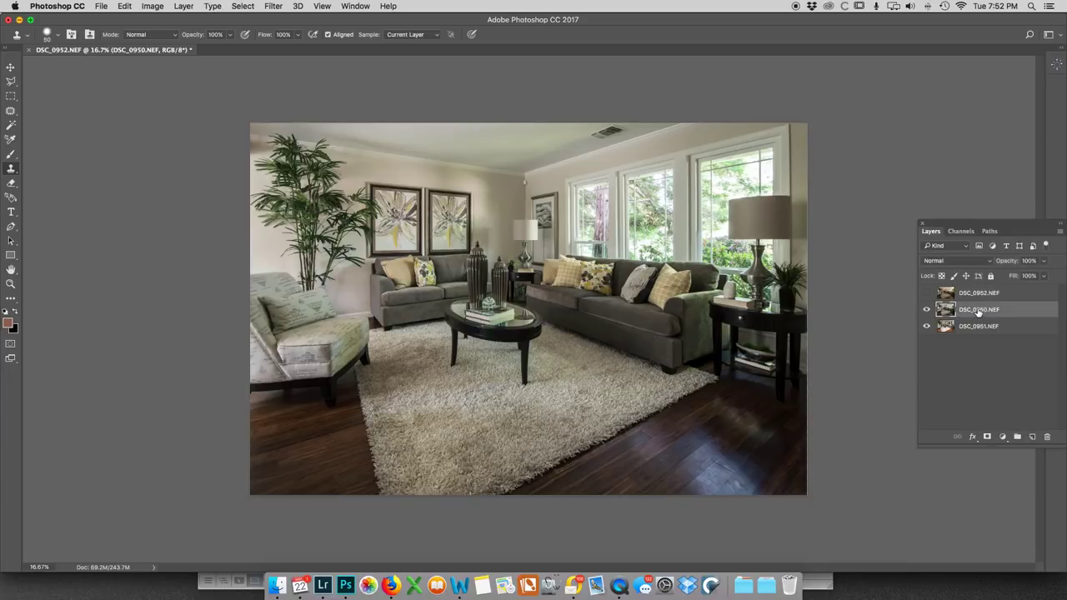
# - Add a hide-all black mask to DSC_0950 and paint with white using the Brush tool
pyautogui.keyDown('alt'); pyautogui.click(986, 437); pyautogui.keyUp('alt')
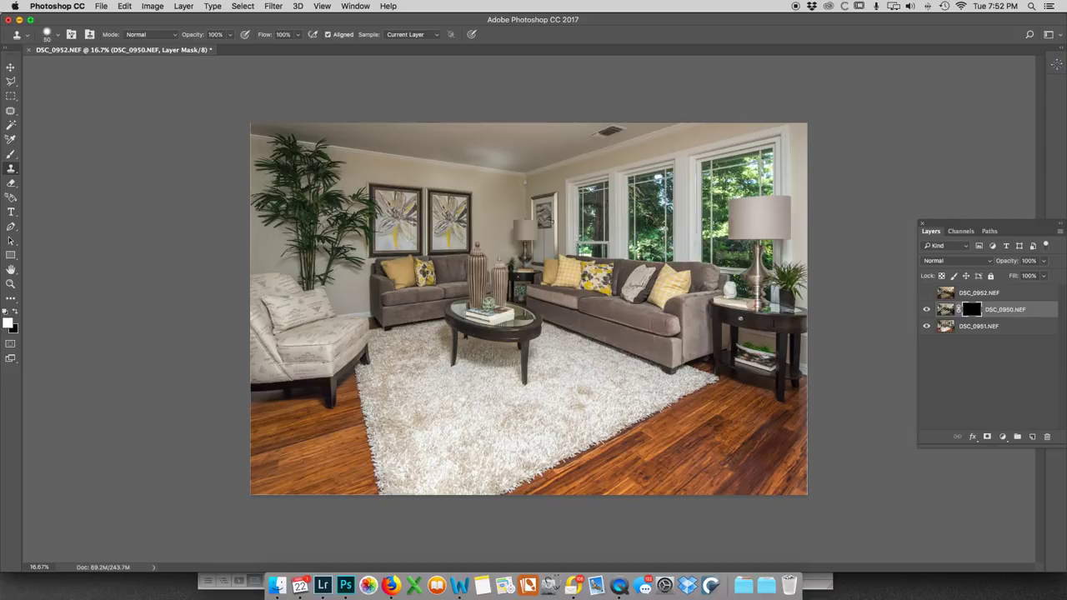
pyautogui.press('x')
pyautogui.click(11, 155)
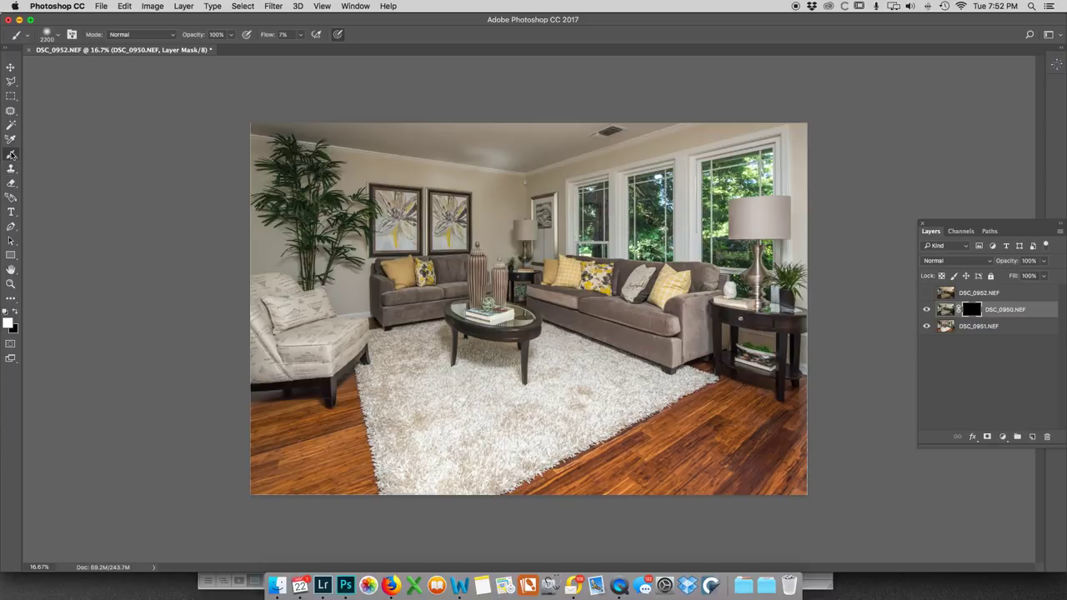
# - Set the soft brush to 0% hardness, 6% flow and a size of about 1800 px
pyautogui.rightClick(529, 275)
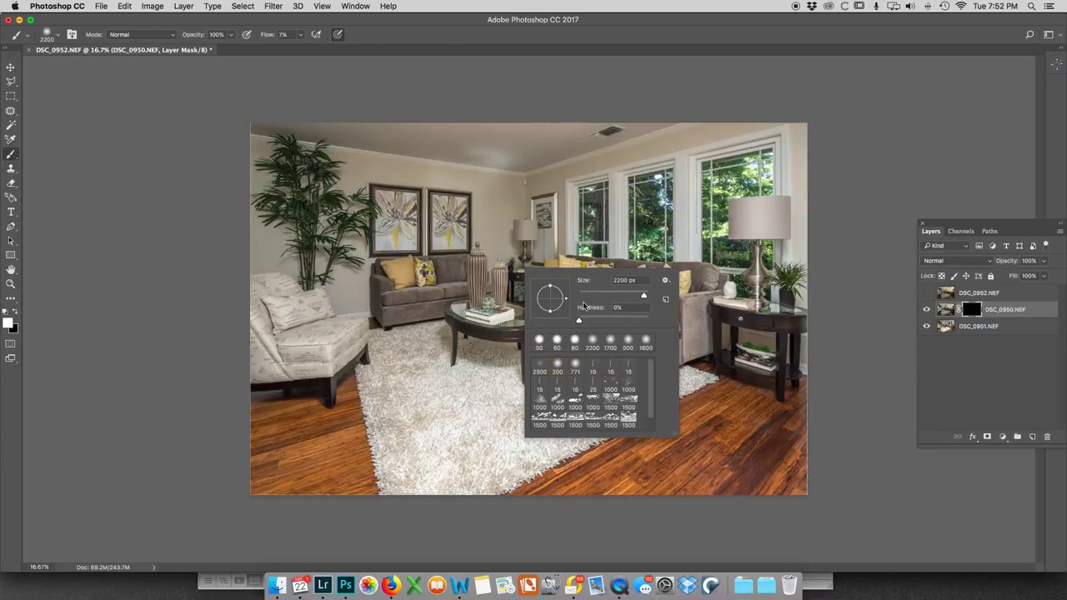
pyautogui.click(283, 34)
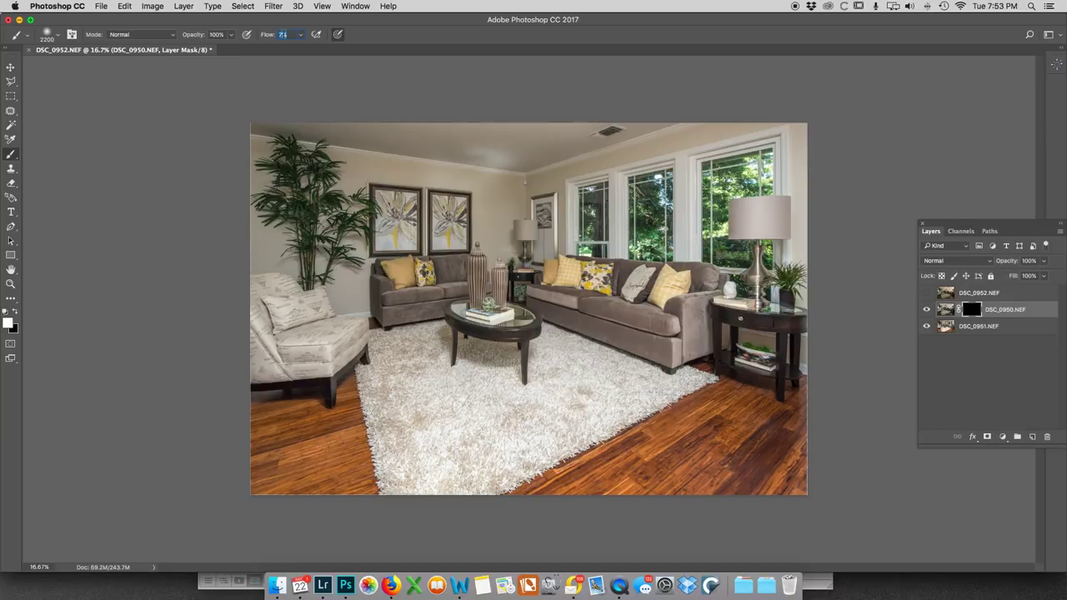
pyautogui.write('6')
pyautogui.click(216, 35)
pyautogui.press('Return')
pyautogui.press(']')
pyautogui.press(']')
pyautogui.press(']')
pyautogui.press(']')
pyautogui.press(']')
pyautogui.press(']')
pyautogui.press(']')
pyautogui.press('[')
pyautogui.press('[')
pyautogui.press('[')
pyautogui.press('[')
pyautogui.press('[')
pyautogui.press('[')
pyautogui.press('[')
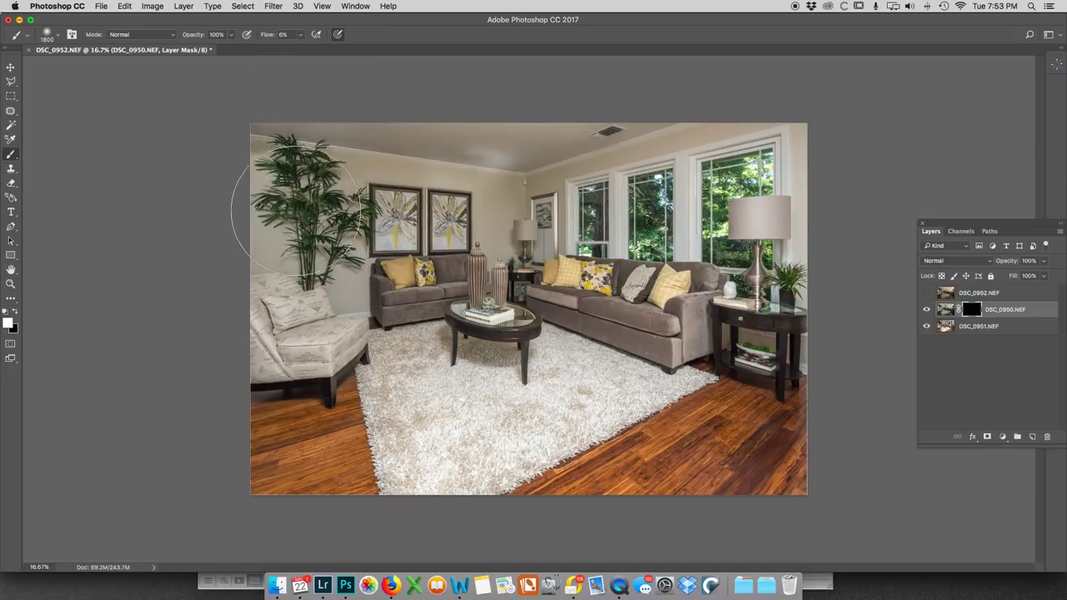
# - Paint the mask over the armchair, the floor by the end table, and the rug and coffee table
pyautogui.moveTo(300, 333)
pyautogui.mouseDown()
pyautogui.moveTo(288, 345)
pyautogui.moveTo(282, 338)
pyautogui.moveTo(284, 369)
pyautogui.moveTo(282, 354)
pyautogui.moveTo(251, 350)
pyautogui.moveTo(329, 320)
pyautogui.moveTo(275, 350)
pyautogui.mouseUp()
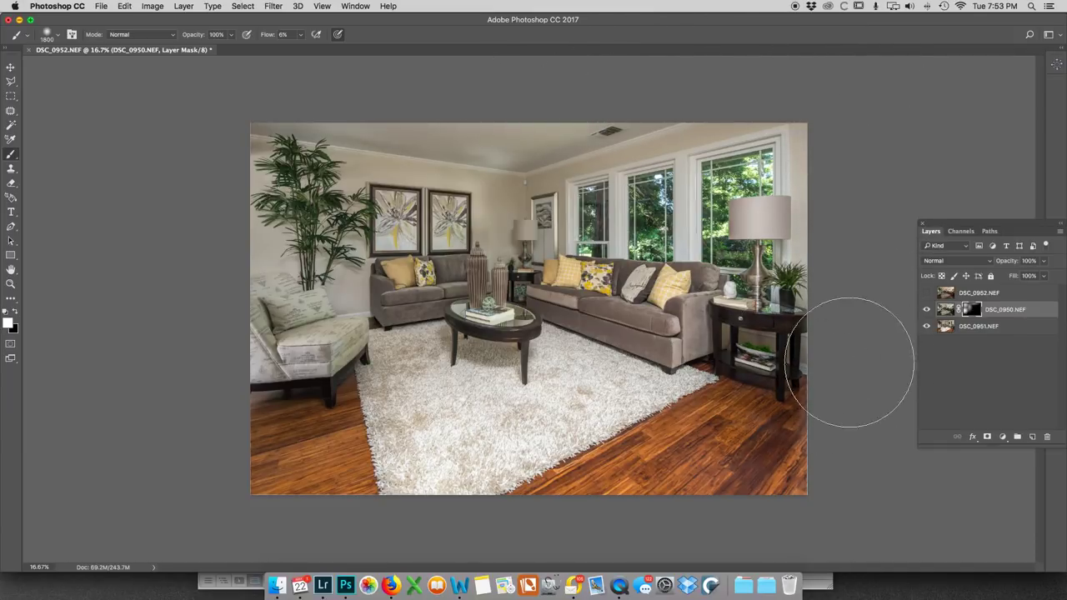
pyautogui.moveTo(795, 382)
pyautogui.mouseDown()
pyautogui.moveTo(756, 374)
pyautogui.moveTo(715, 342)
pyautogui.moveTo(691, 350)
pyautogui.mouseUp()
pyautogui.moveTo(477, 420)
pyautogui.mouseDown()
pyautogui.moveTo(479, 350)
pyautogui.moveTo(455, 359)
pyautogui.moveTo(391, 329)
pyautogui.moveTo(457, 325)
pyautogui.moveTo(458, 342)
pyautogui.moveTo(394, 331)
pyautogui.moveTo(438, 325)
pyautogui.mouseUp()
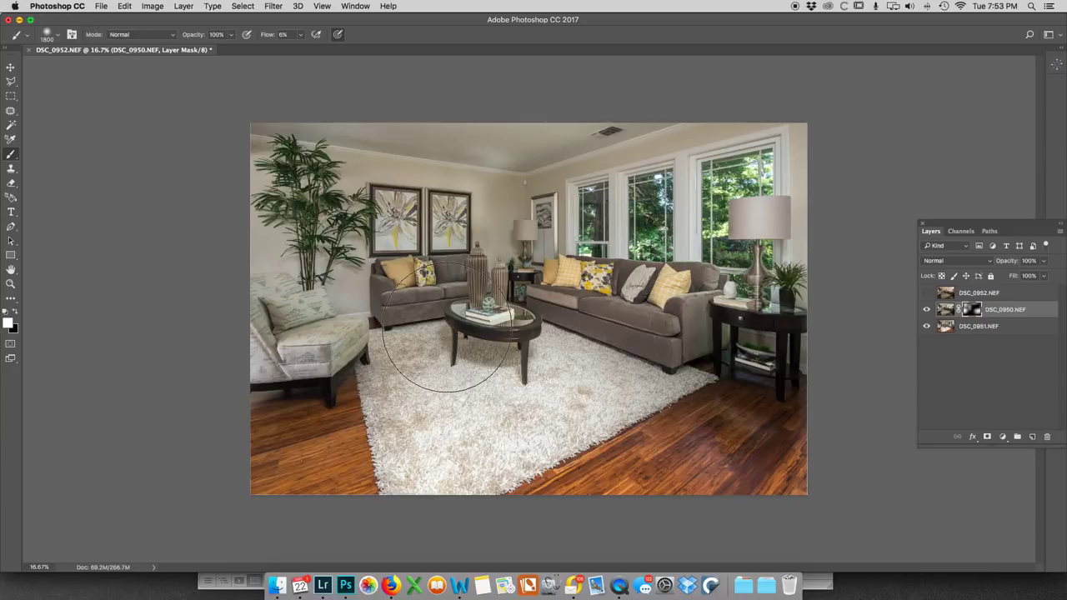
# - With an 800 px soft brush, paint the rug under the table and both sofas
pyautogui.scroll(2, 439, 327)
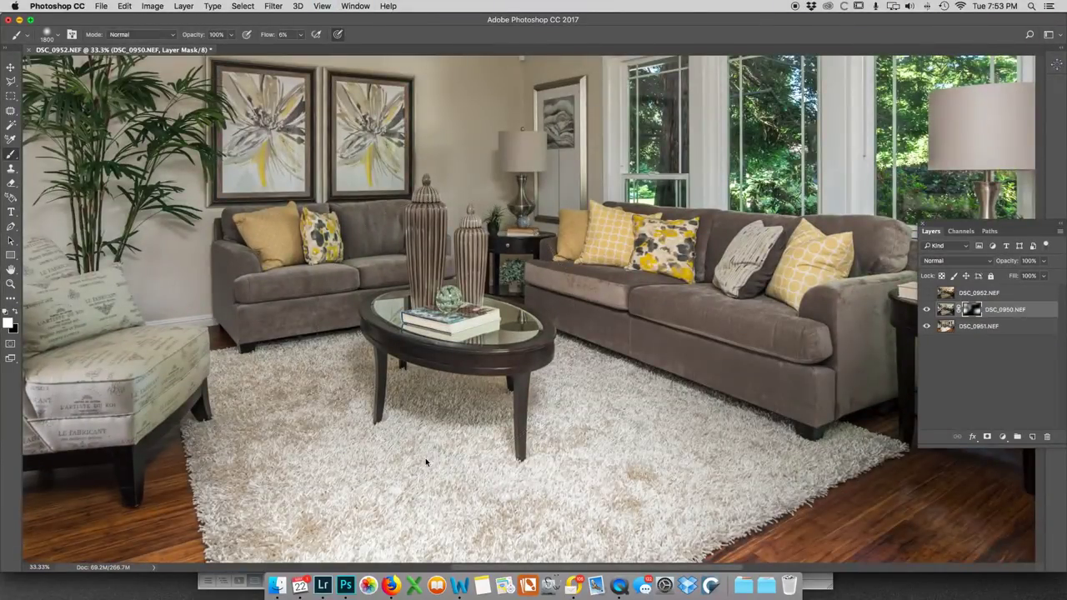
pyautogui.rightClick(452, 408)
pyautogui.doubleClick(555, 400)
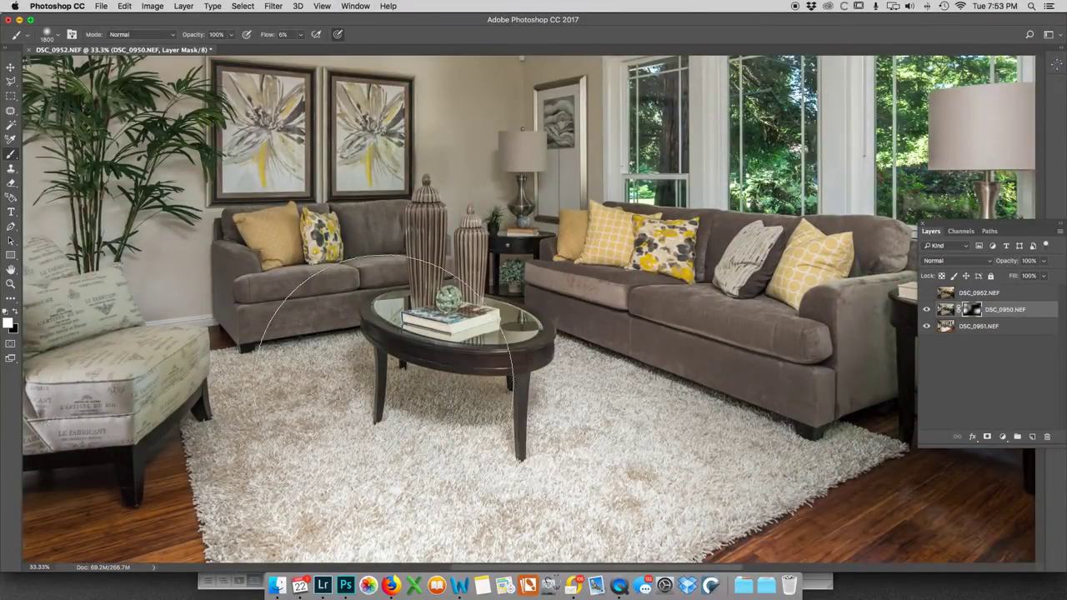
pyautogui.press('[')
pyautogui.press('[')
pyautogui.press('[')
pyautogui.press('[')
pyautogui.press('[')
pyautogui.press('[')
pyautogui.press('[')
pyautogui.press('[')
pyautogui.press('[')
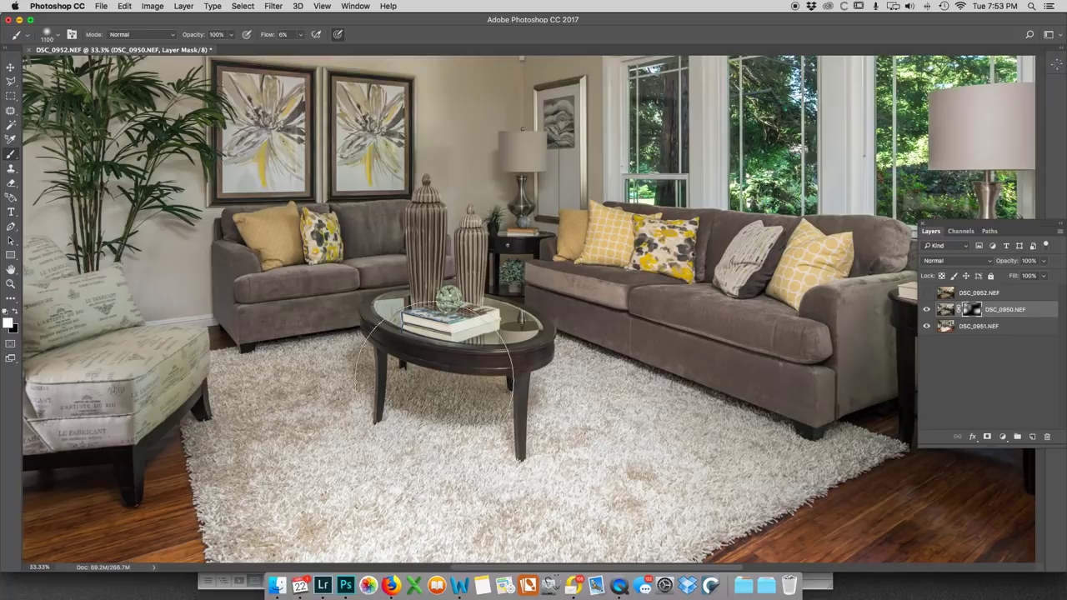
pyautogui.moveTo(581, 422)
pyautogui.mouseDown()
pyautogui.moveTo(500, 391)
pyautogui.moveTo(345, 392)
pyautogui.moveTo(572, 357)
pyautogui.moveTo(460, 371)
pyautogui.moveTo(454, 433)
pyautogui.moveTo(343, 396)
pyautogui.moveTo(550, 396)
pyautogui.moveTo(422, 366)
pyautogui.moveTo(305, 363)
pyautogui.moveTo(225, 275)
pyautogui.moveTo(192, 350)
pyautogui.moveTo(233, 162)
pyautogui.moveTo(196, 275)
pyautogui.moveTo(167, 291)
pyautogui.moveTo(179, 266)
pyautogui.moveTo(231, 263)
pyautogui.moveTo(172, 250)
pyautogui.moveTo(171, 283)
pyautogui.moveTo(487, 222)
pyautogui.moveTo(510, 116)
pyautogui.moveTo(475, 175)
pyautogui.moveTo(528, 132)
pyautogui.moveTo(516, 176)
pyautogui.moveTo(513, 146)
pyautogui.moveTo(442, 233)
pyautogui.mouseUp()
pyautogui.moveTo(442, 283); pyautogui.dragTo(333, 329)
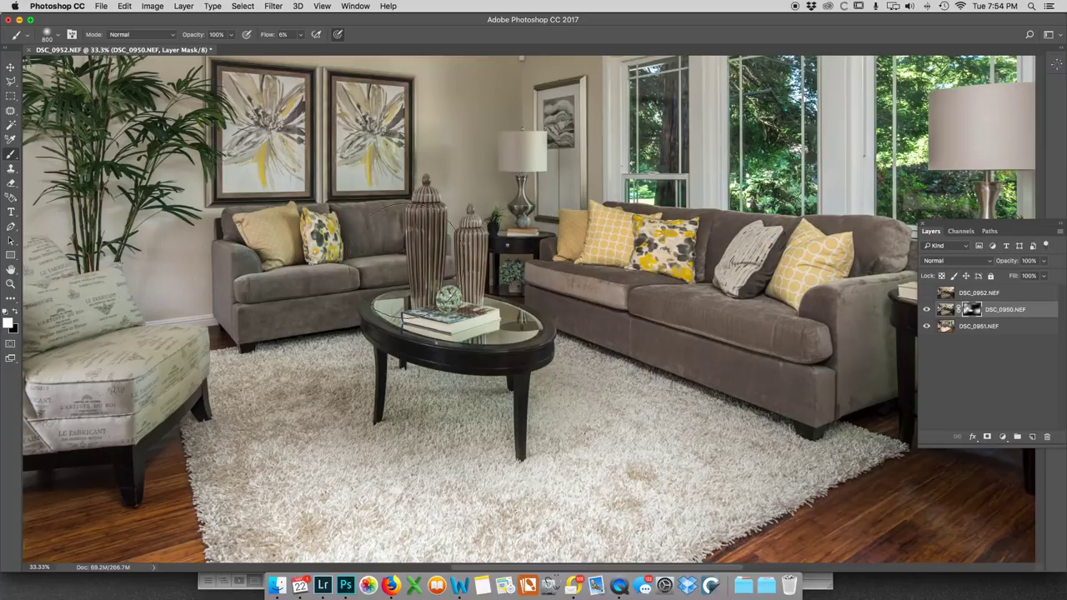
pyautogui.moveTo(367, 284); pyautogui.dragTo(842, 267)
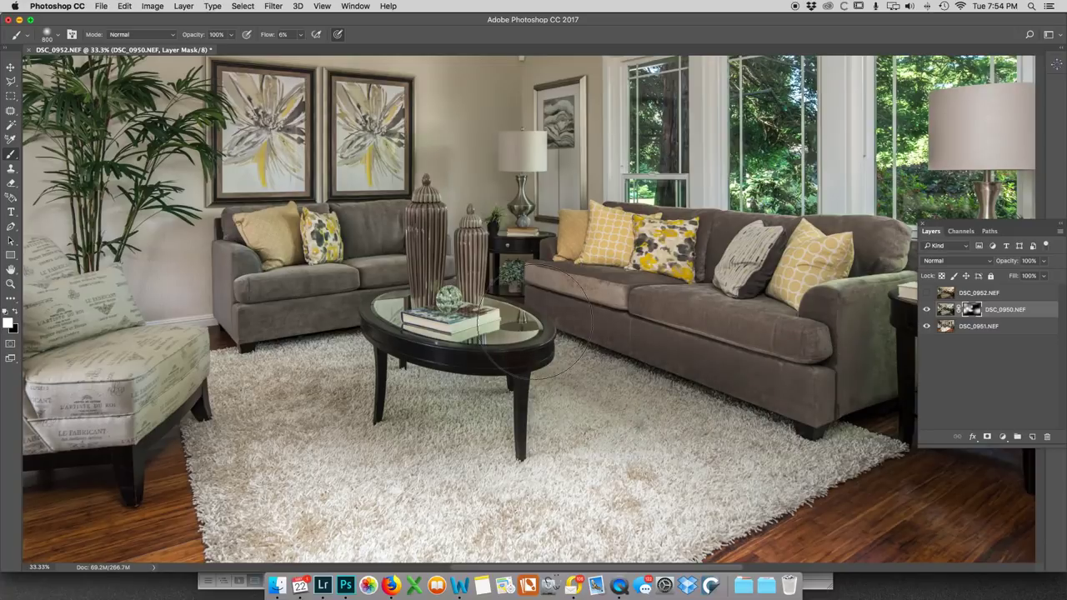
pyautogui.press('super+minus')
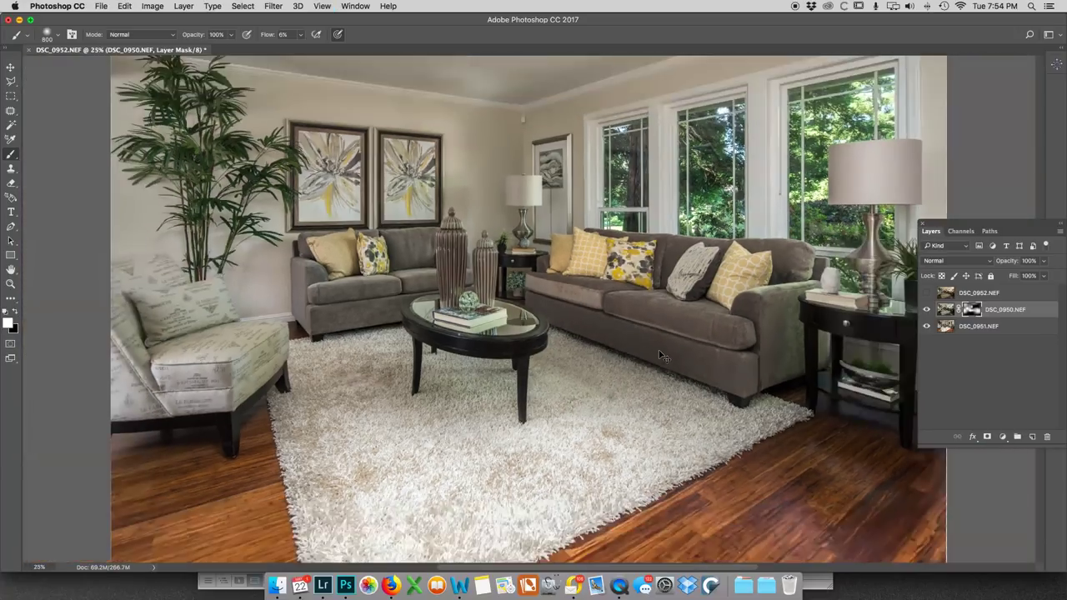
pyautogui.press('super+minus')
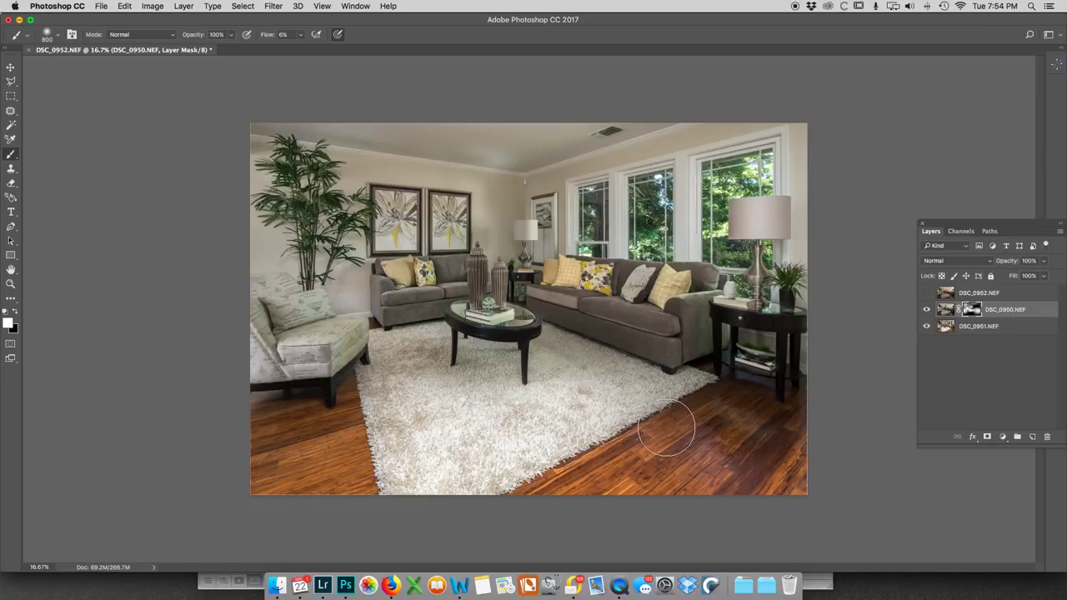
# - Compare the blend with DSC_0950.NEF toggled off and on, then show and select DSC_0952.NEF
pyautogui.click(927, 310)
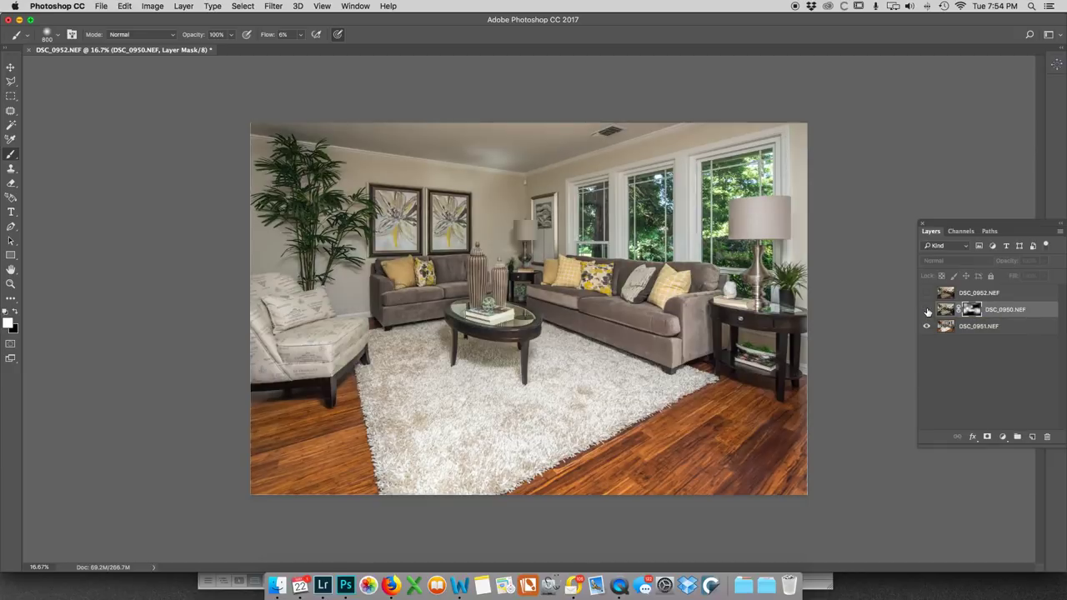
pyautogui.click(926, 310)
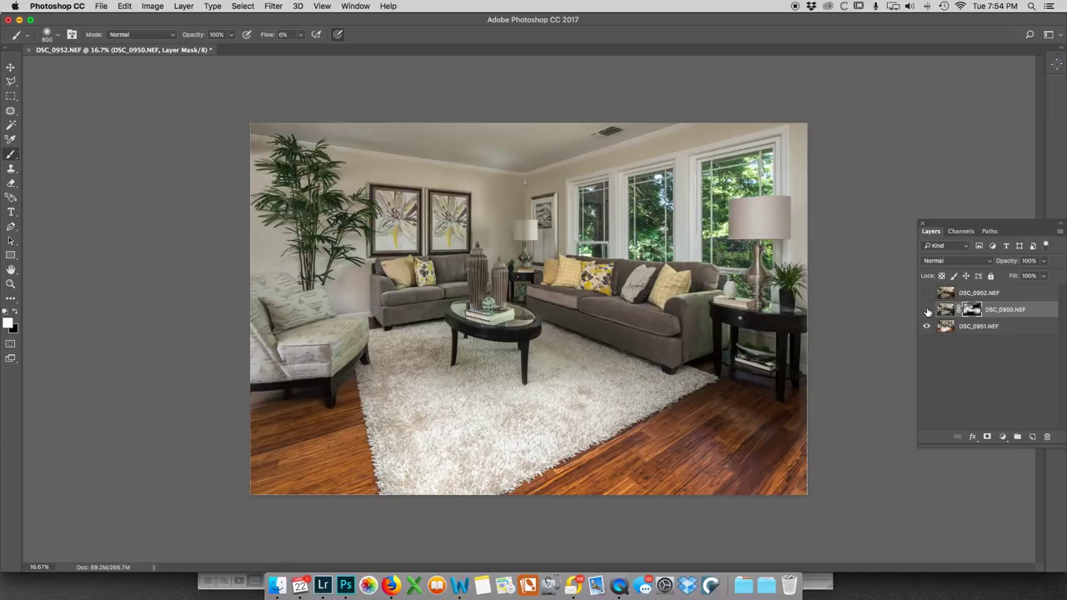
pyautogui.click(927, 310)
pyautogui.click(927, 310)
pyautogui.click(927, 310)
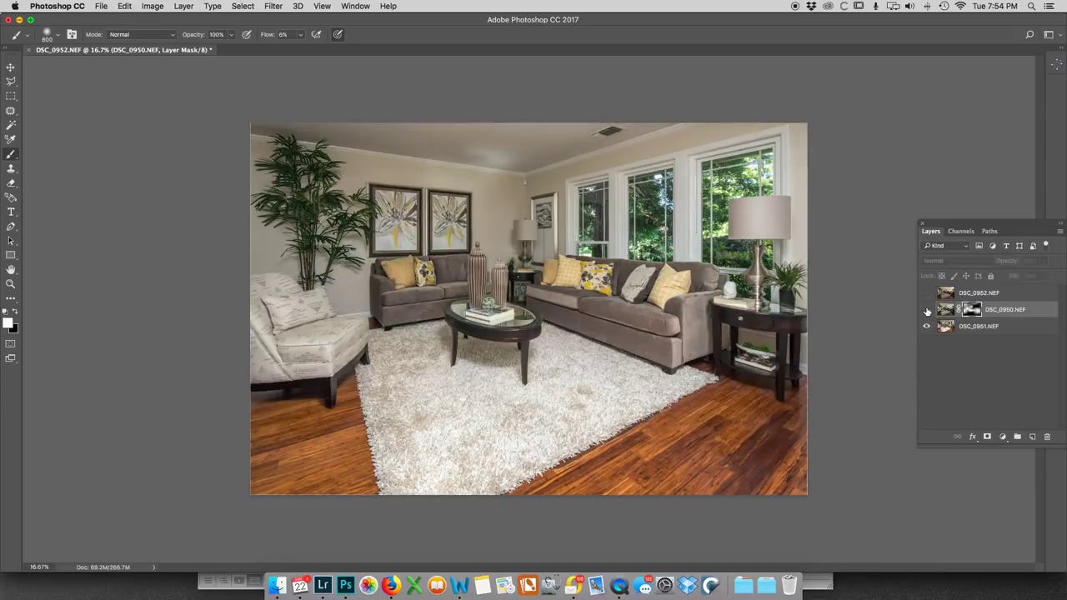
pyautogui.click(927, 310)
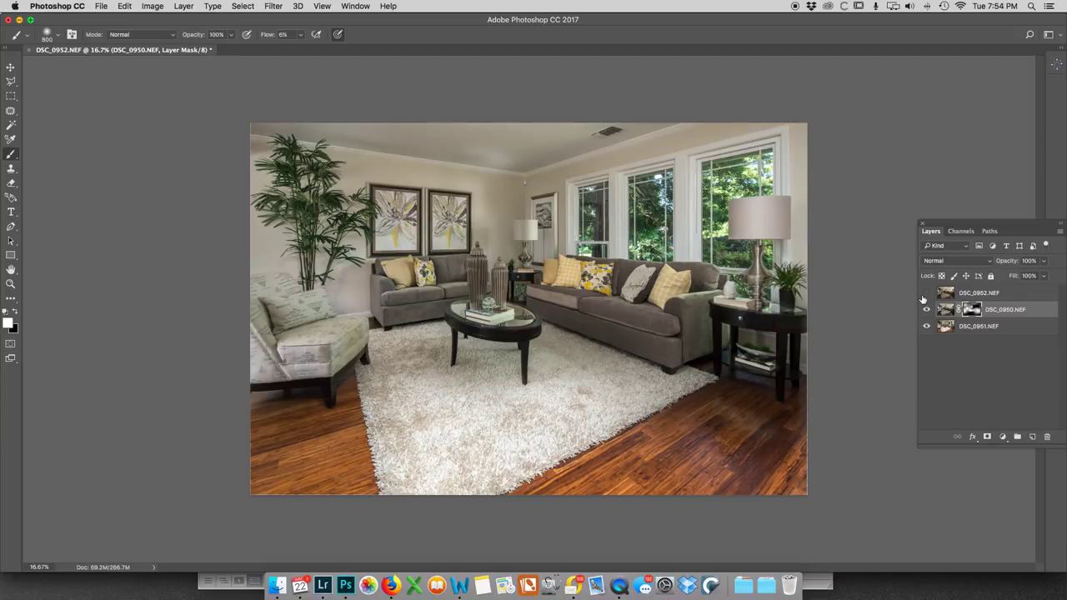
pyautogui.click(926, 293)
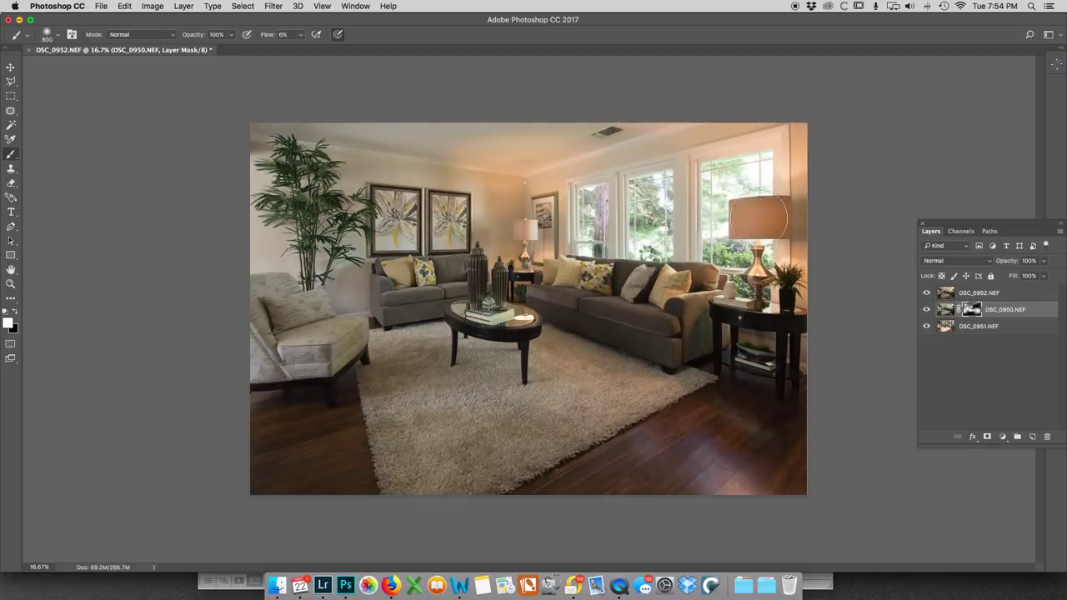
pyautogui.click(982, 297)
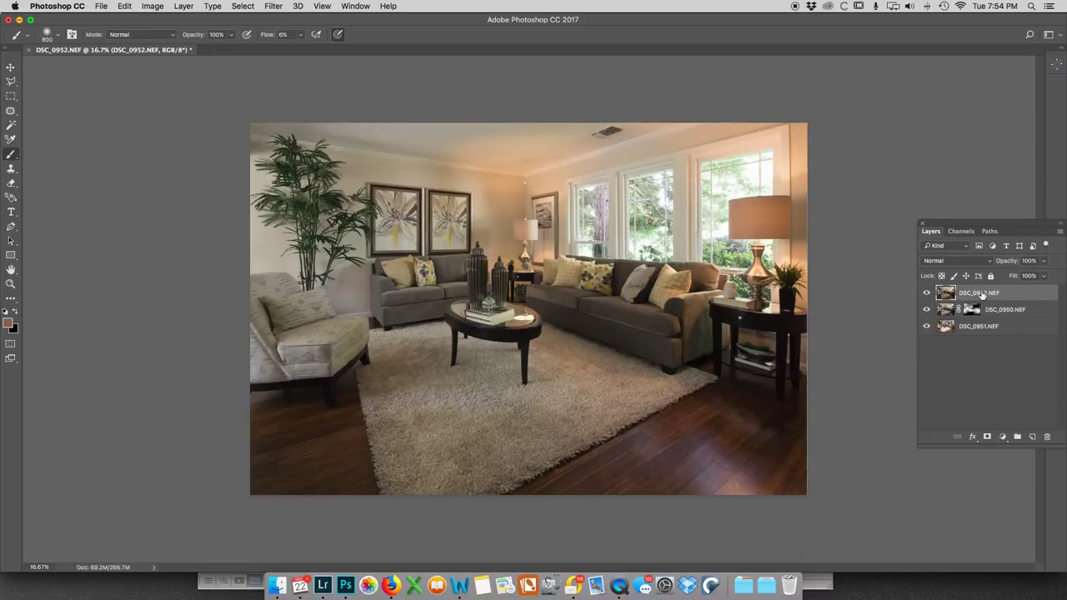
# - Black-mask DSC_0952.NEF and paint its warmth along the right window edge and the lamp's end table
pyautogui.keyDown('alt'); pyautogui.click(987, 438); pyautogui.keyUp('alt')
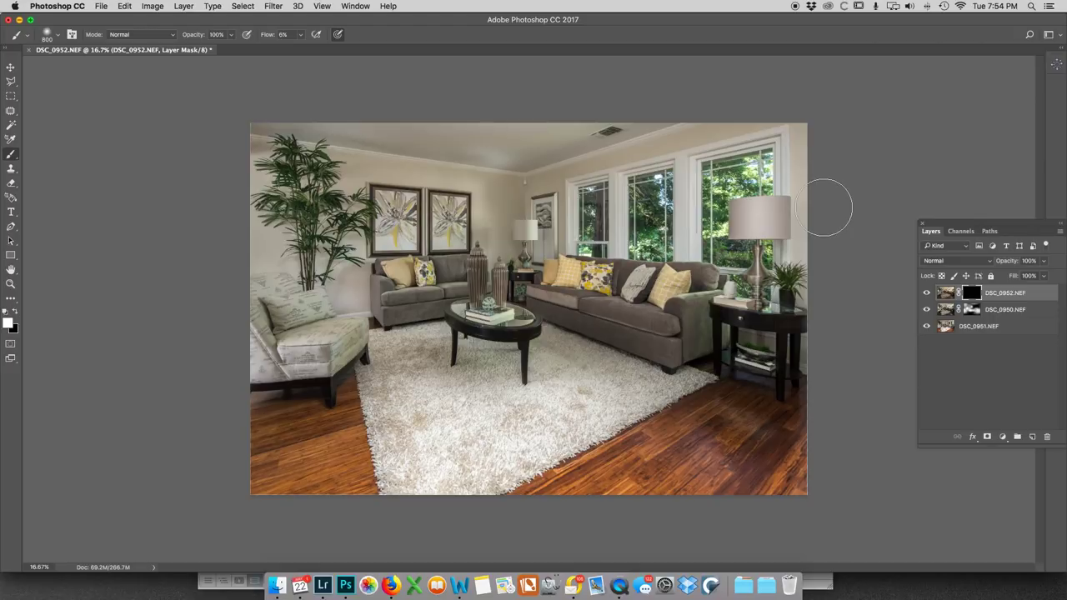
pyautogui.press(']')
pyautogui.press(']')
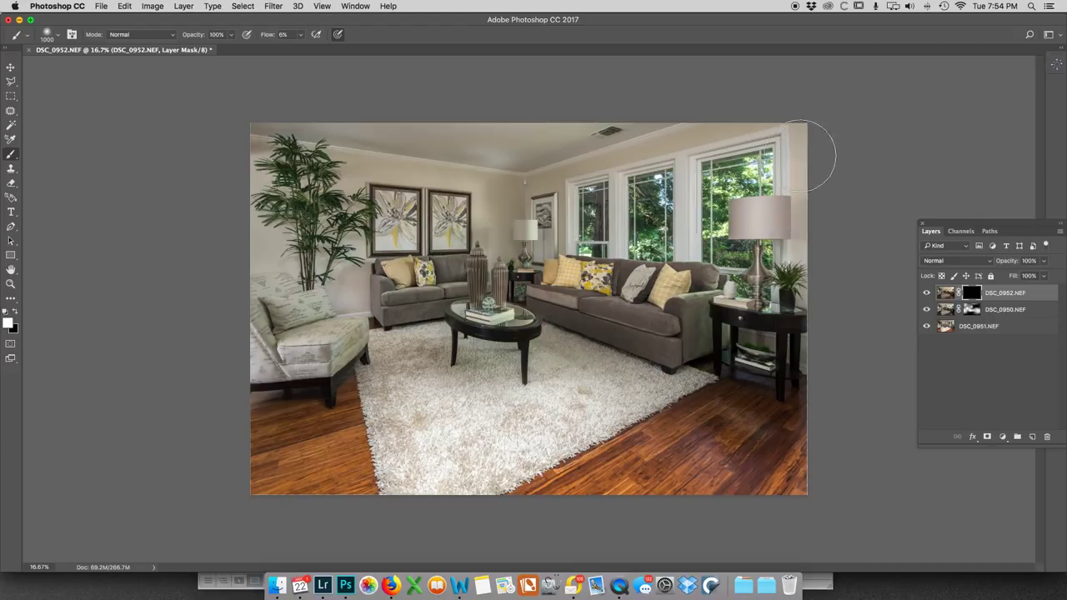
pyautogui.moveTo(801, 155)
pyautogui.mouseDown()
pyautogui.moveTo(817, 219)
pyautogui.moveTo(817, 195)
pyautogui.moveTo(805, 230)
pyautogui.moveTo(822, 203)
pyautogui.moveTo(771, 210)
pyautogui.moveTo(793, 222)
pyautogui.moveTo(741, 223)
pyautogui.moveTo(810, 209)
pyautogui.mouseUp()
pyautogui.press('[')
pyautogui.press('[')
pyautogui.moveTo(783, 297)
pyautogui.mouseDown()
pyautogui.moveTo(758, 243)
pyautogui.moveTo(757, 367)
pyautogui.moveTo(567, 308)
pyautogui.mouseUp()
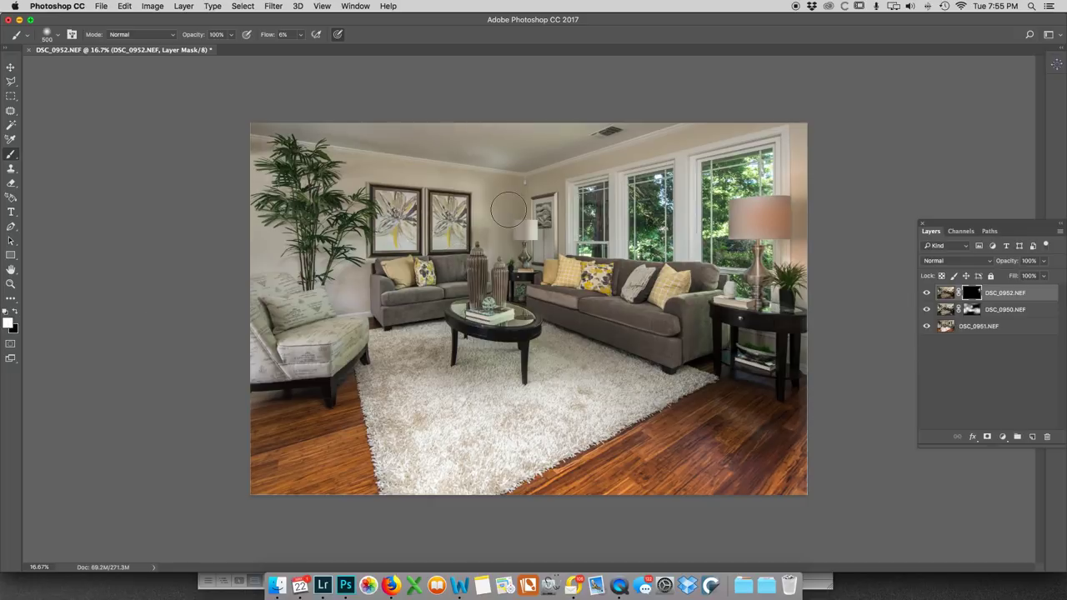
# - Paint the warm glow onto the lamp shade with an 800 px brush, then switch to black
pyautogui.scroll(3, 507, 209)
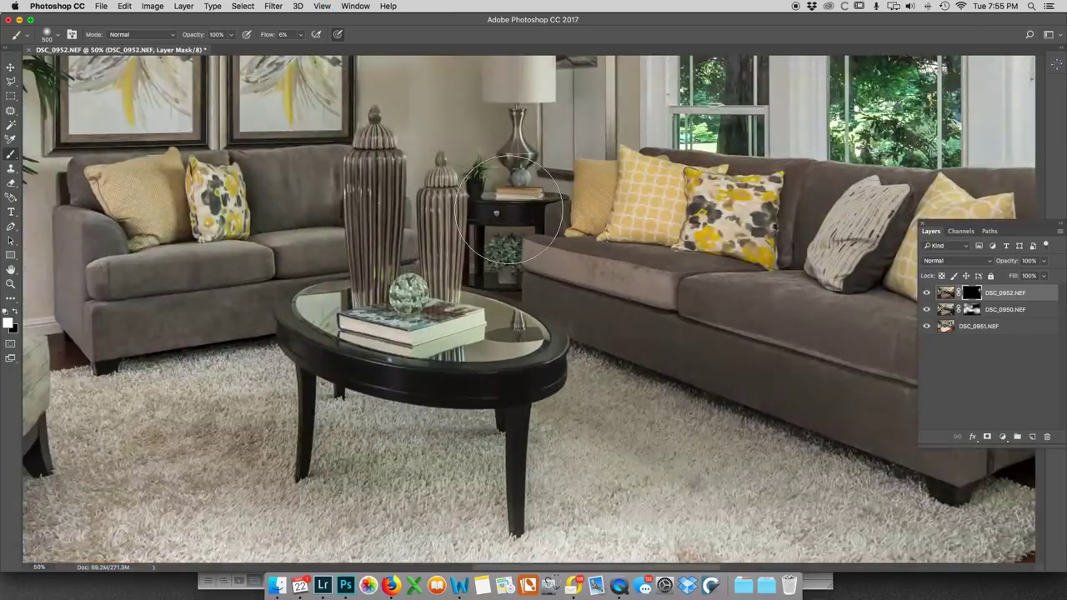
pyautogui.scroll(5, 507, 208)
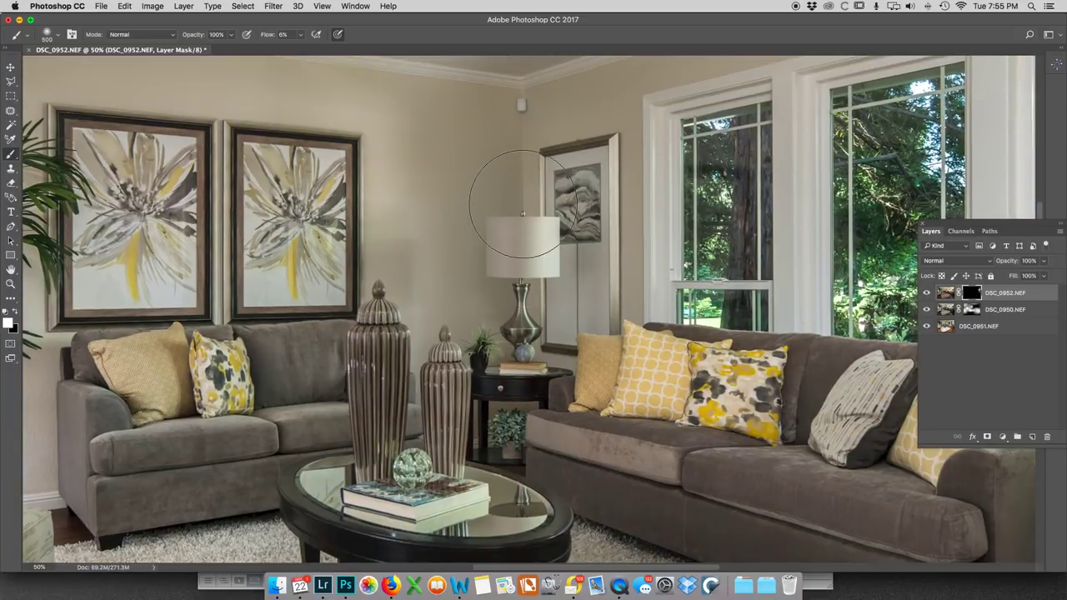
pyautogui.press(']')
pyautogui.press(']')
pyautogui.press(']')
pyautogui.moveTo(517, 164)
pyautogui.mouseDown()
pyautogui.moveTo(514, 311)
pyautogui.moveTo(502, 198)
pyautogui.moveTo(515, 353)
pyautogui.moveTo(521, 184)
pyautogui.moveTo(530, 358)
pyautogui.moveTo(542, 369)
pyautogui.moveTo(549, 174)
pyautogui.moveTo(549, 322)
pyautogui.moveTo(577, 302)
pyautogui.moveTo(491, 226)
pyautogui.moveTo(524, 339)
pyautogui.moveTo(530, 245)
pyautogui.moveTo(513, 312)
pyautogui.moveTo(562, 231)
pyautogui.moveTo(554, 241)
pyautogui.moveTo(533, 136)
pyautogui.moveTo(515, 228)
pyautogui.mouseUp()
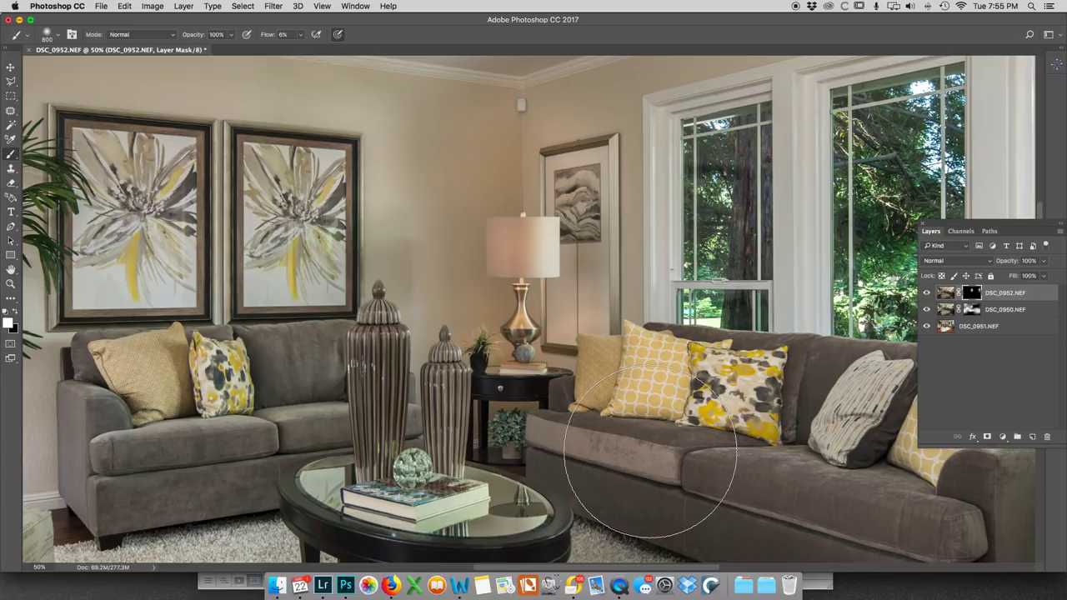
pyautogui.press('super+minus')
pyautogui.press('super+minus')
pyautogui.press('super+minus')
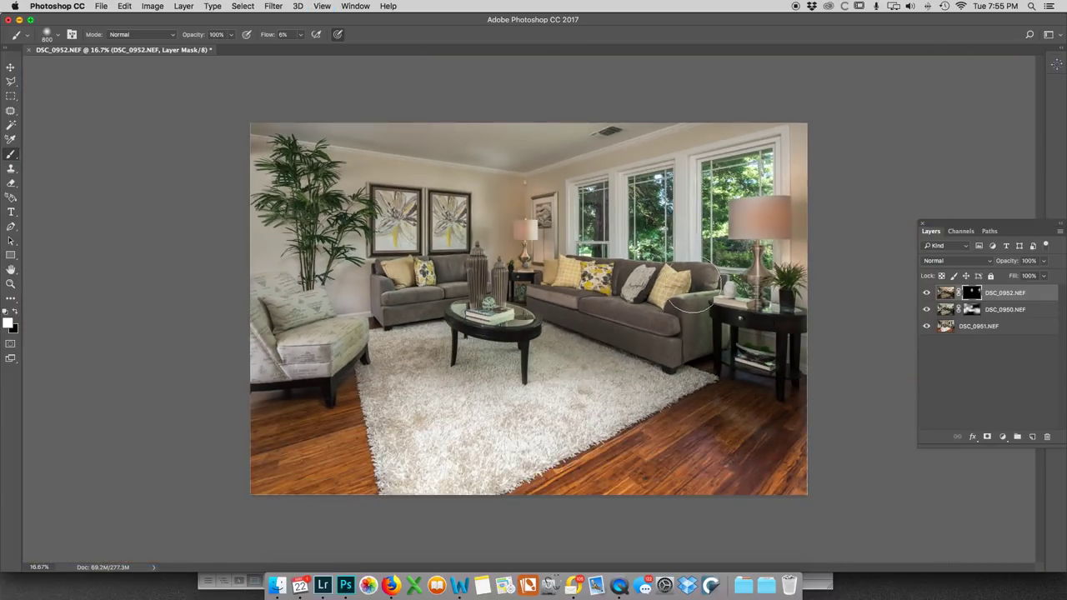
pyautogui.press('x')
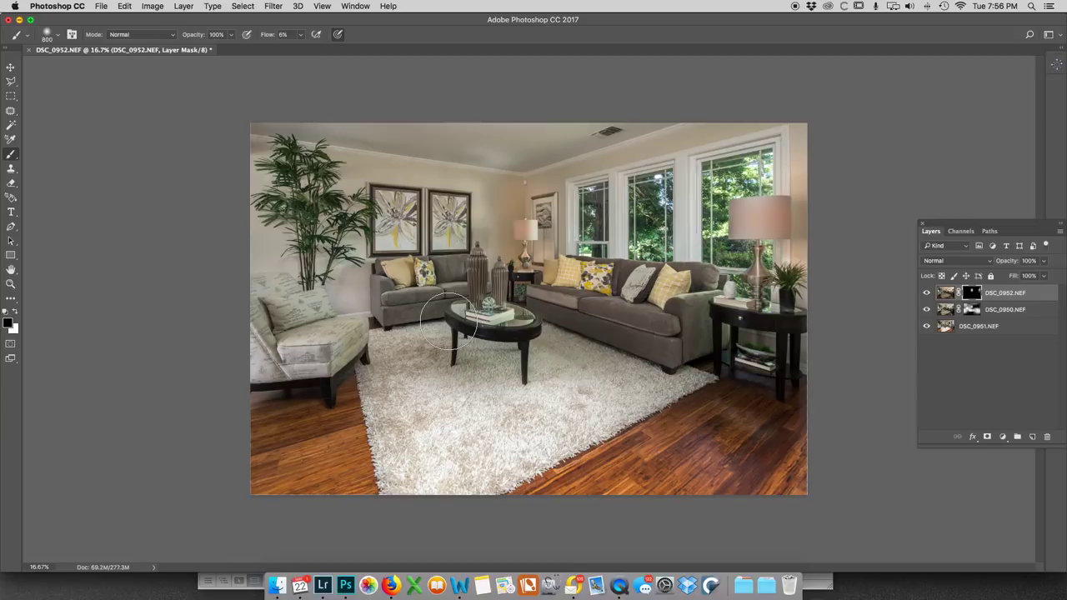
pyautogui.click(29, 50)
pyautogui.click(495, 200)
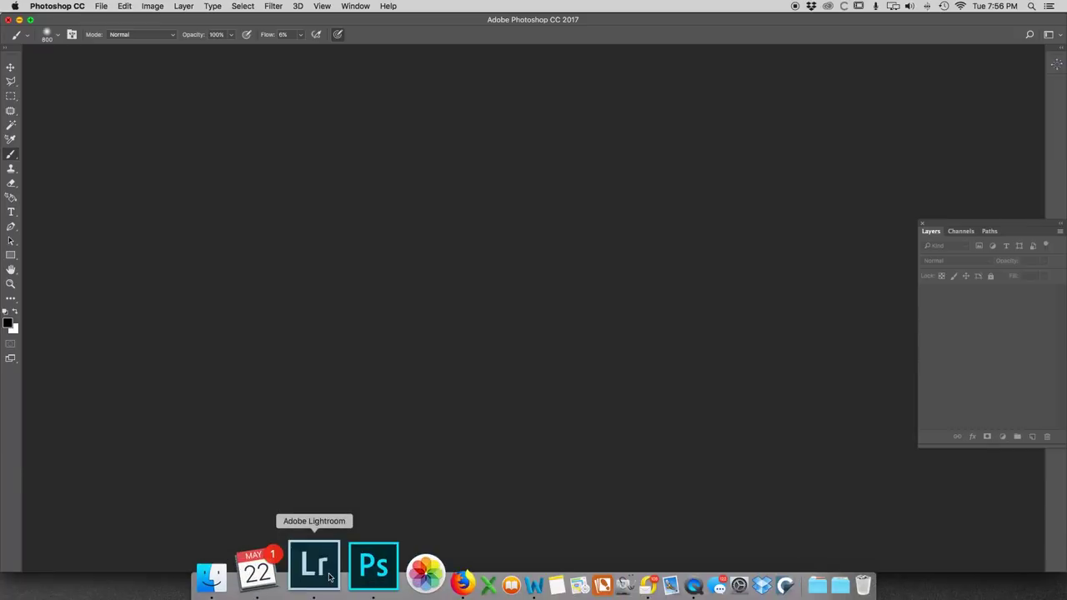
pyautogui.click(323, 583)
pyautogui.scroll(-4, 680, 510)
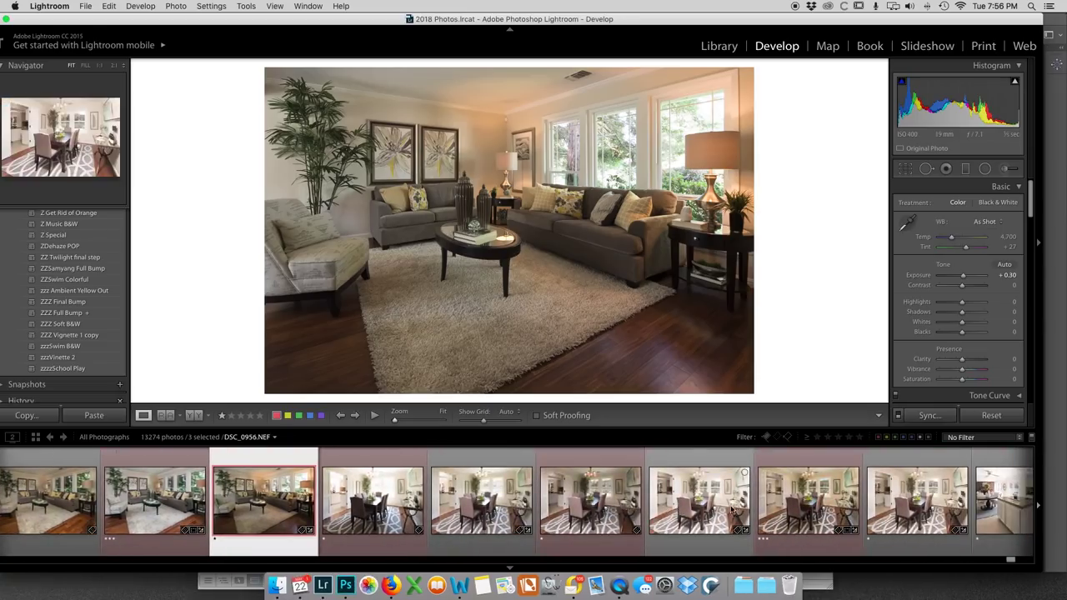
pyautogui.click(804, 514)
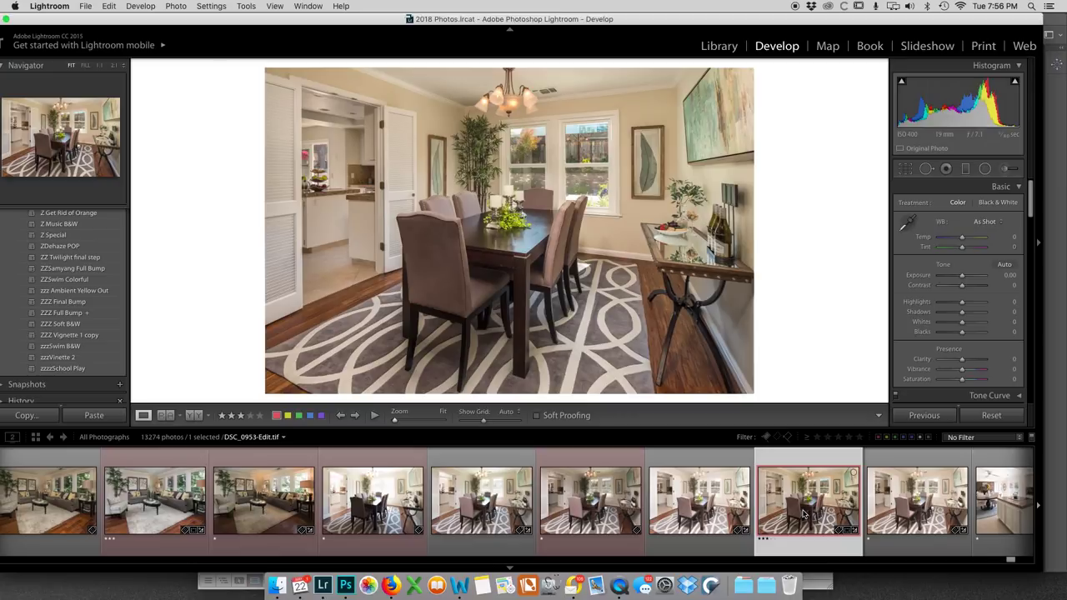
pyautogui.press('super+Return')
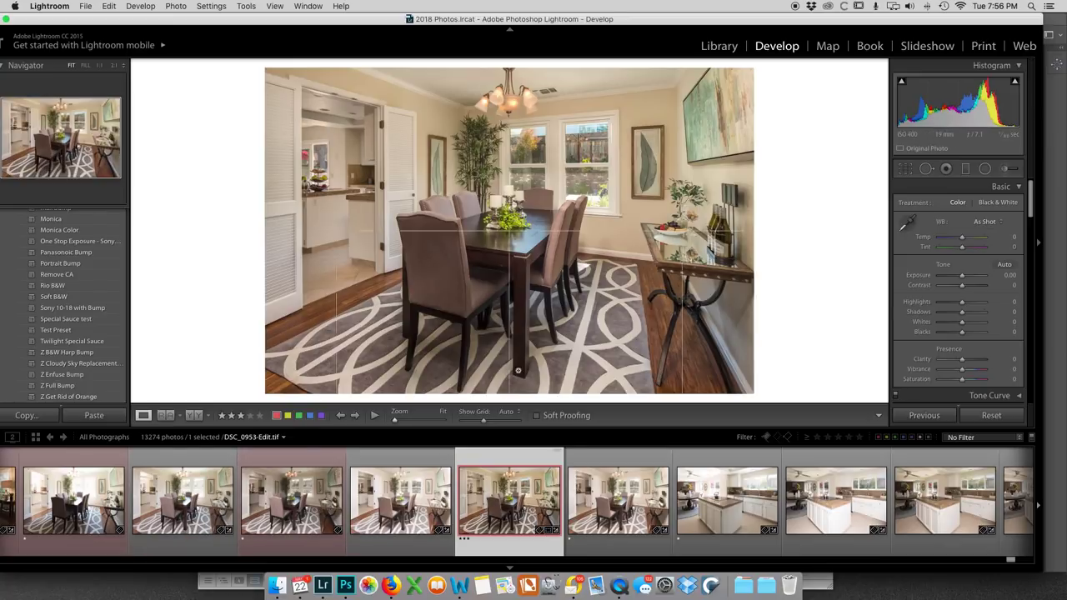
pyautogui.click(60, 518)
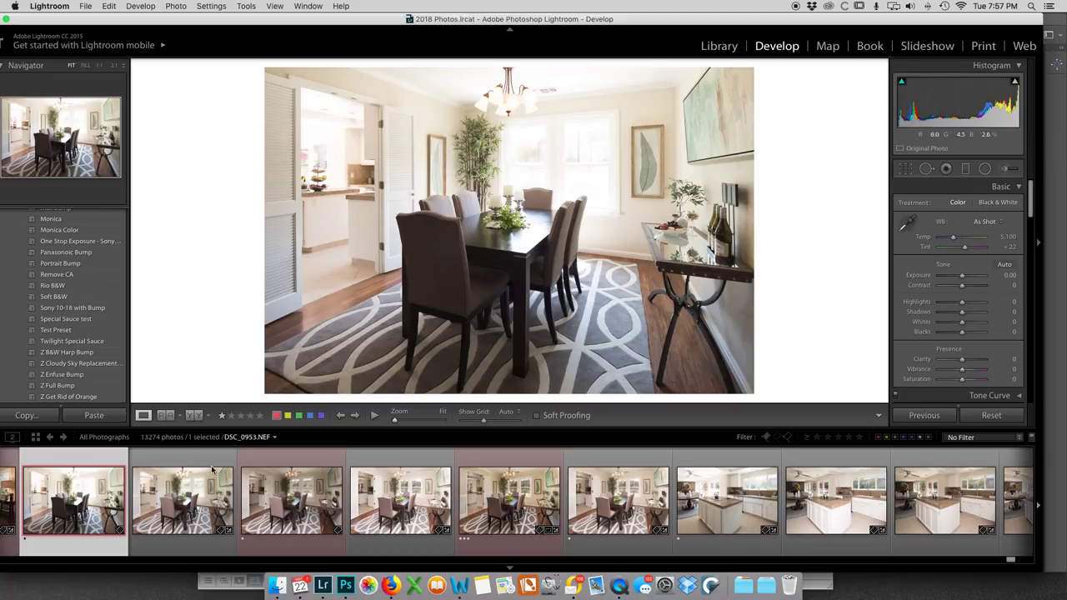
pyautogui.scroll(3, 95, 550)
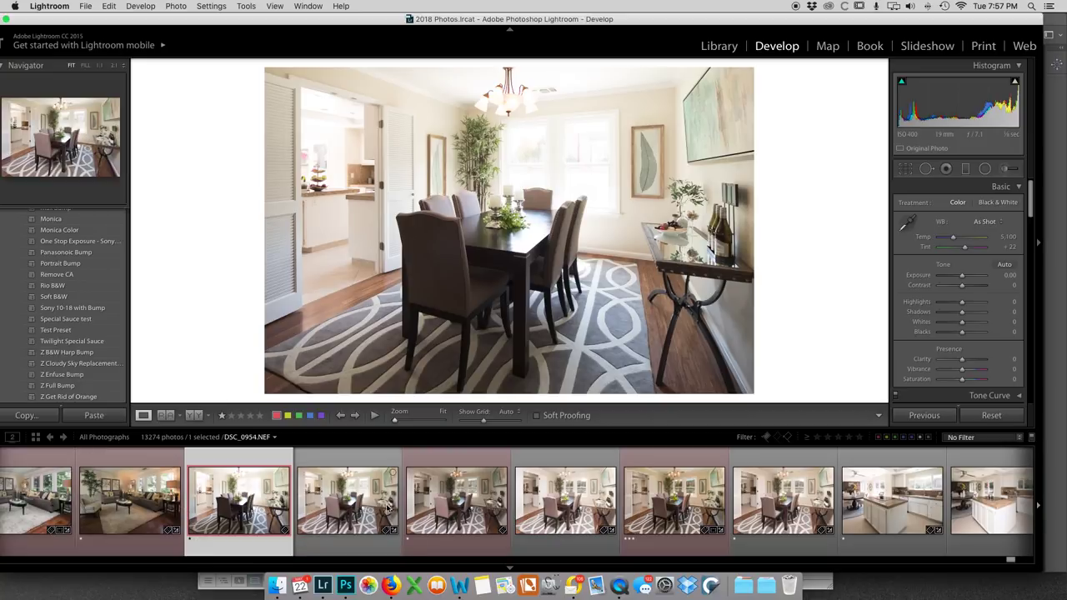
# - Show the darker DSC_0955 exposure and check its chandelier at 1:1 zoom
pyautogui.click(464, 506)
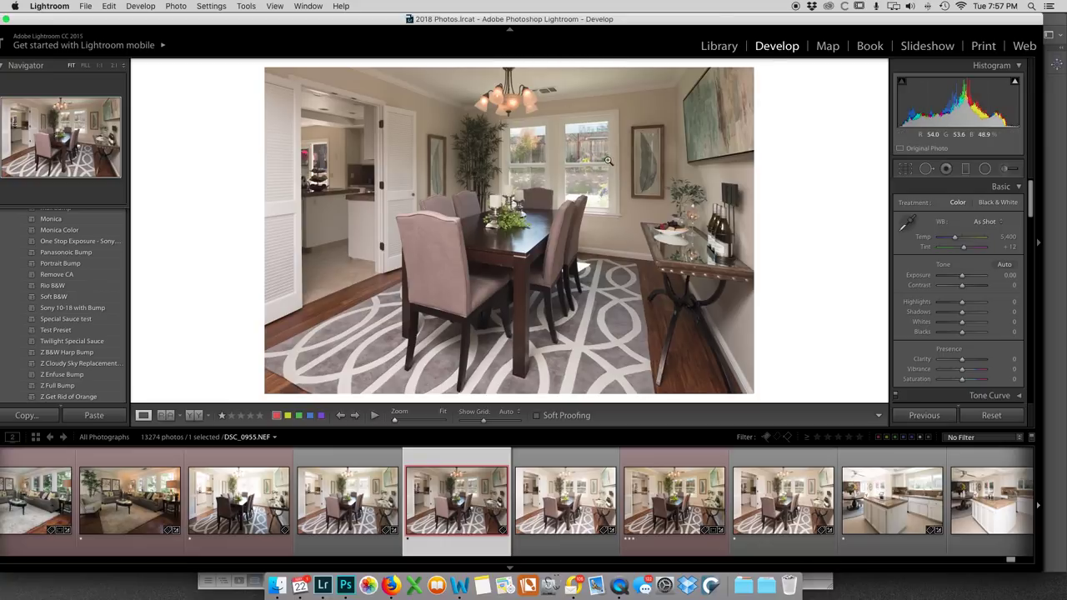
pyautogui.click(504, 97)
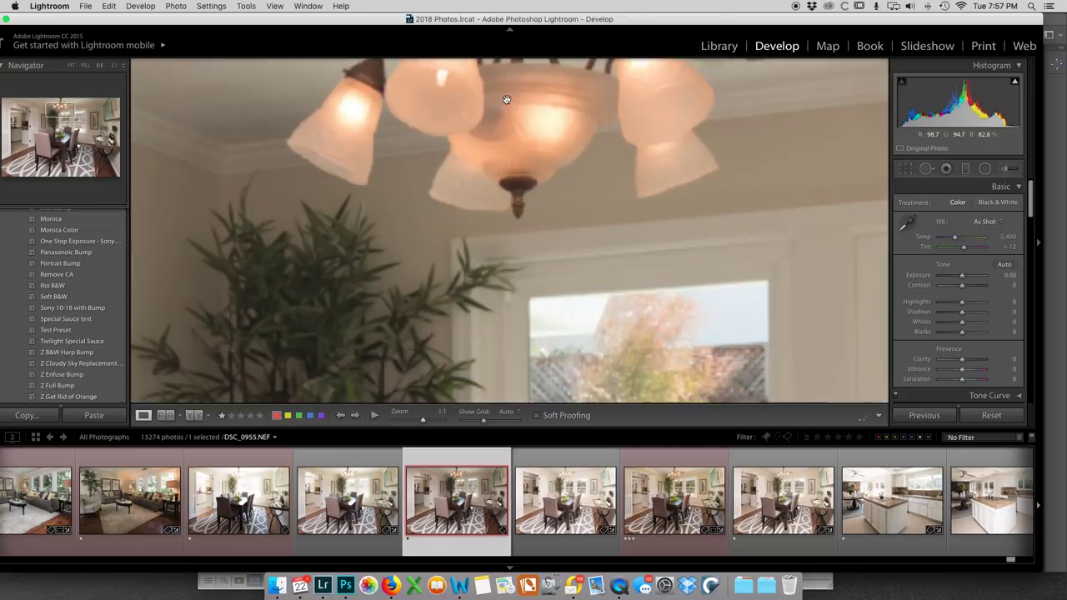
pyautogui.moveTo(514, 167); pyautogui.dragTo(514, 209)
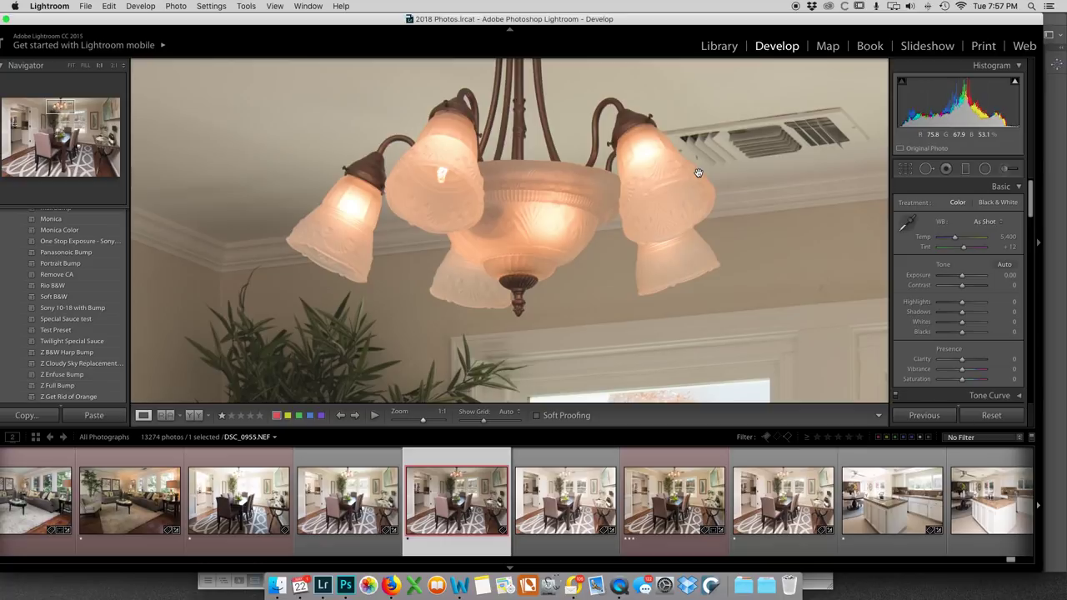
pyautogui.click(609, 177)
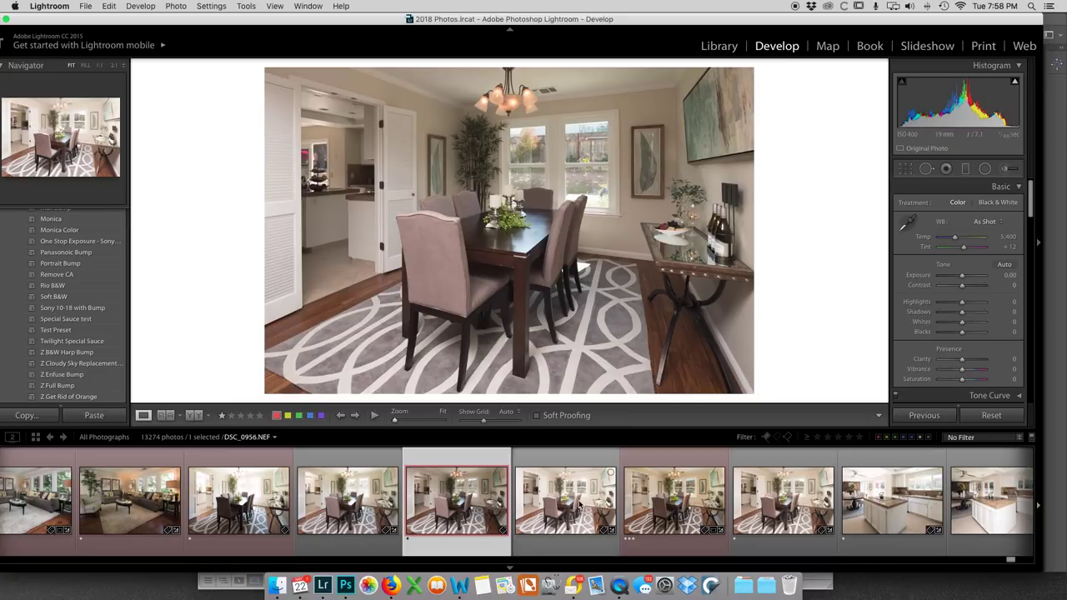
# - Look over DSC_0953-Edit.tif and DSC_0957, then select DSC_0955 together with DSC_0953
pyautogui.click(536, 503)
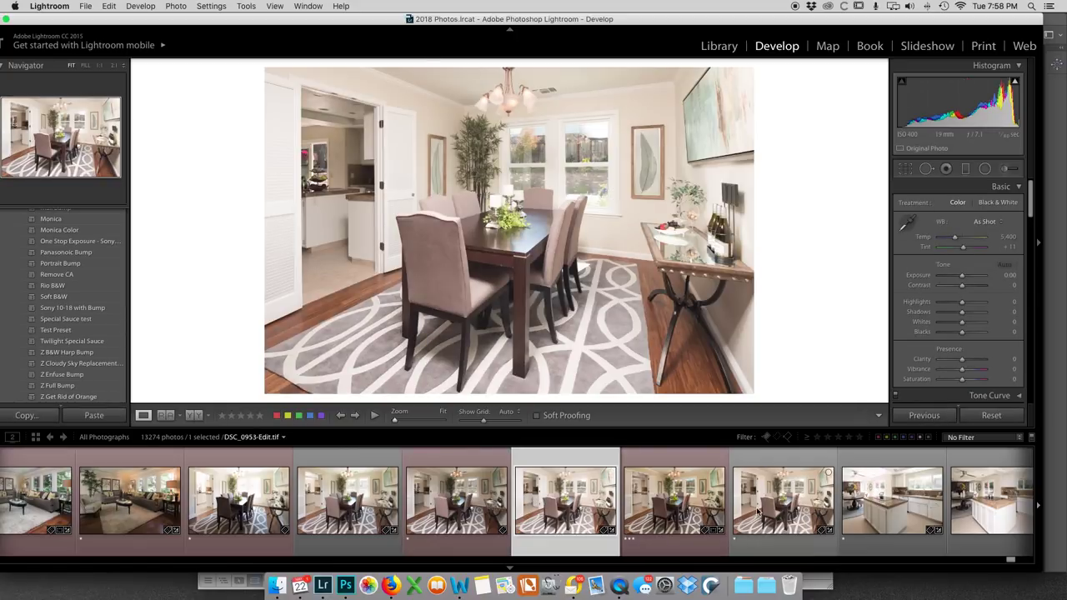
pyautogui.click(759, 509)
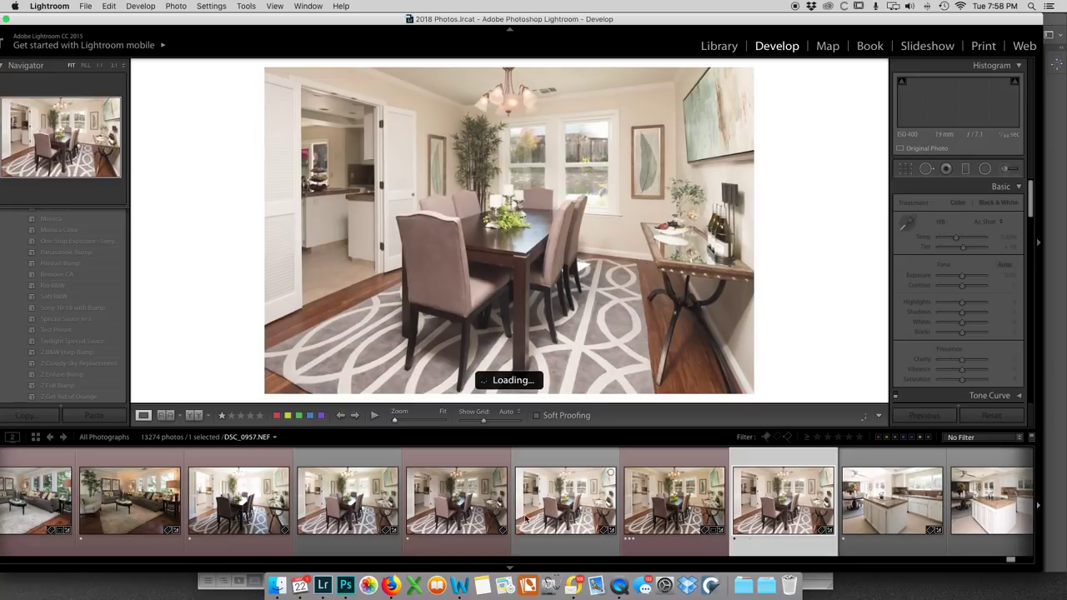
pyautogui.click(483, 511)
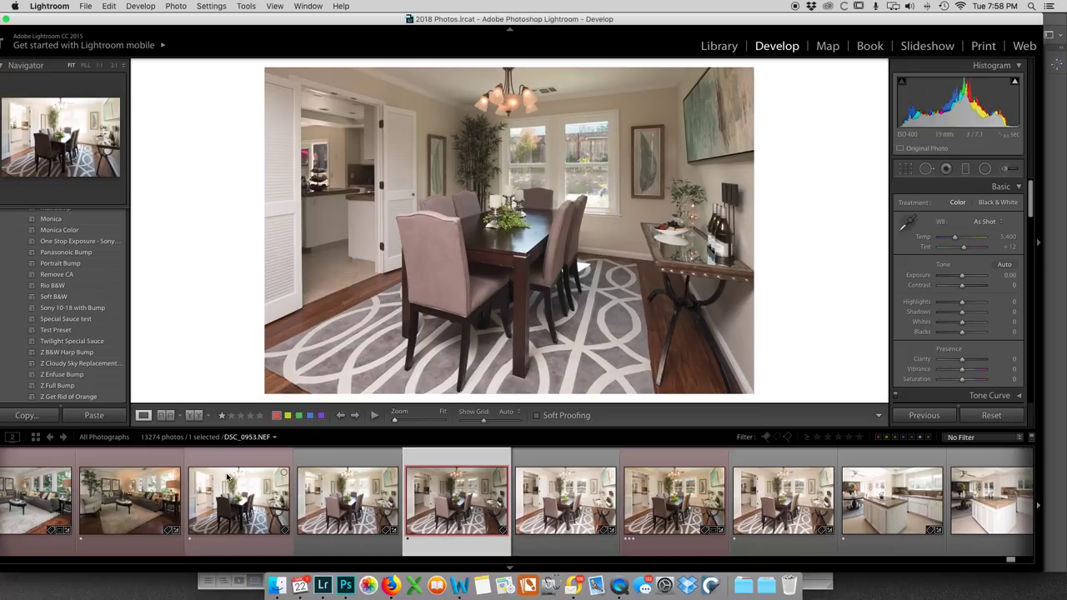
pyautogui.keyDown('super'); pyautogui.click(231, 487); pyautogui.keyUp('super')
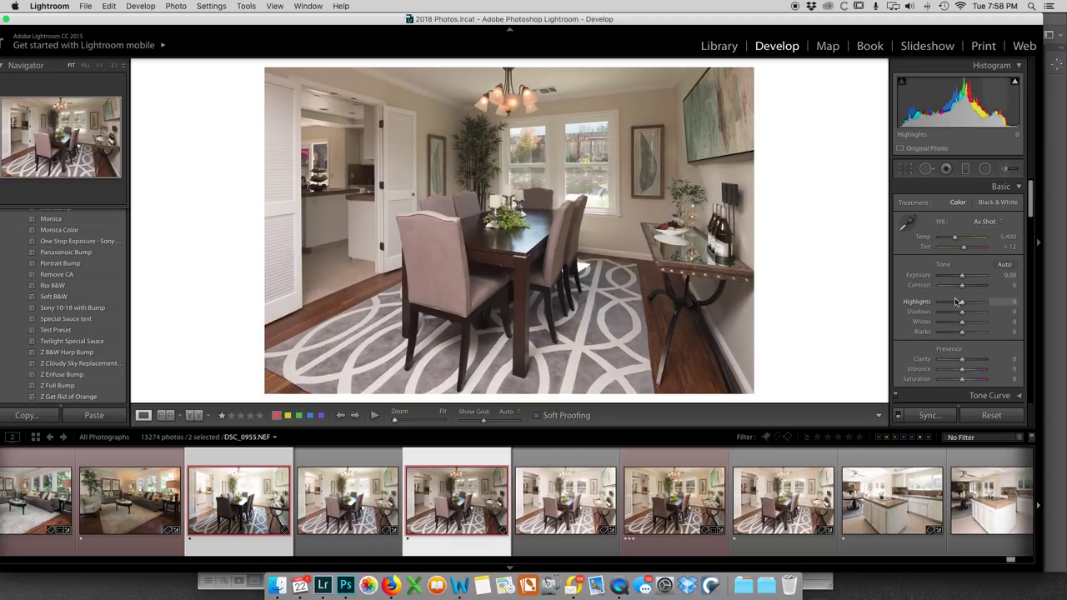
# - Apply the ZZZ Full Bump preset to DSC_0955 and lower Exposure to −0.20
pyautogui.scroll(-10, 69, 321)
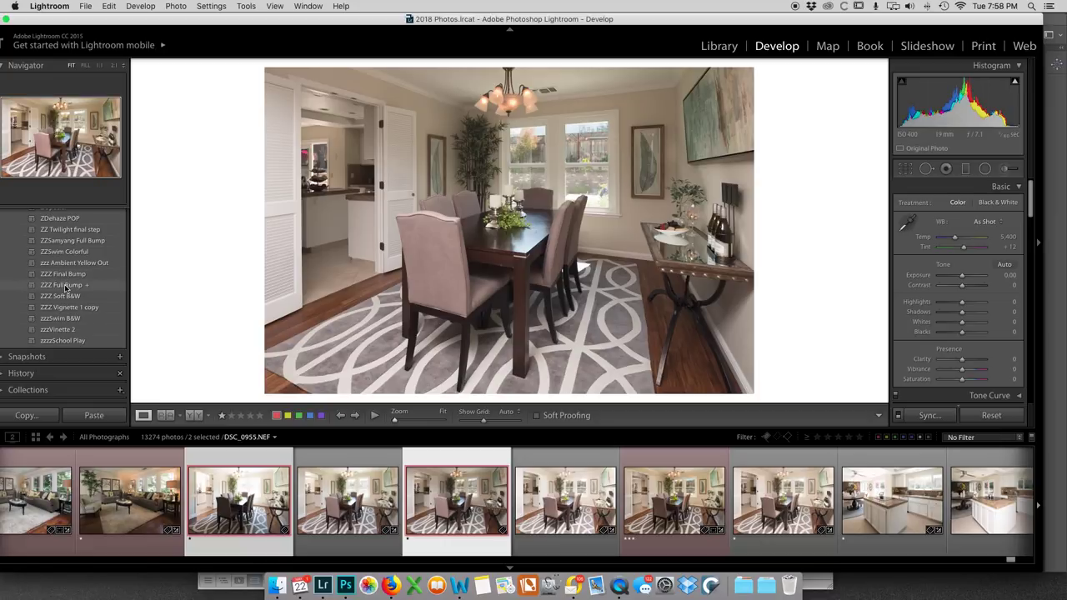
pyautogui.click(65, 288)
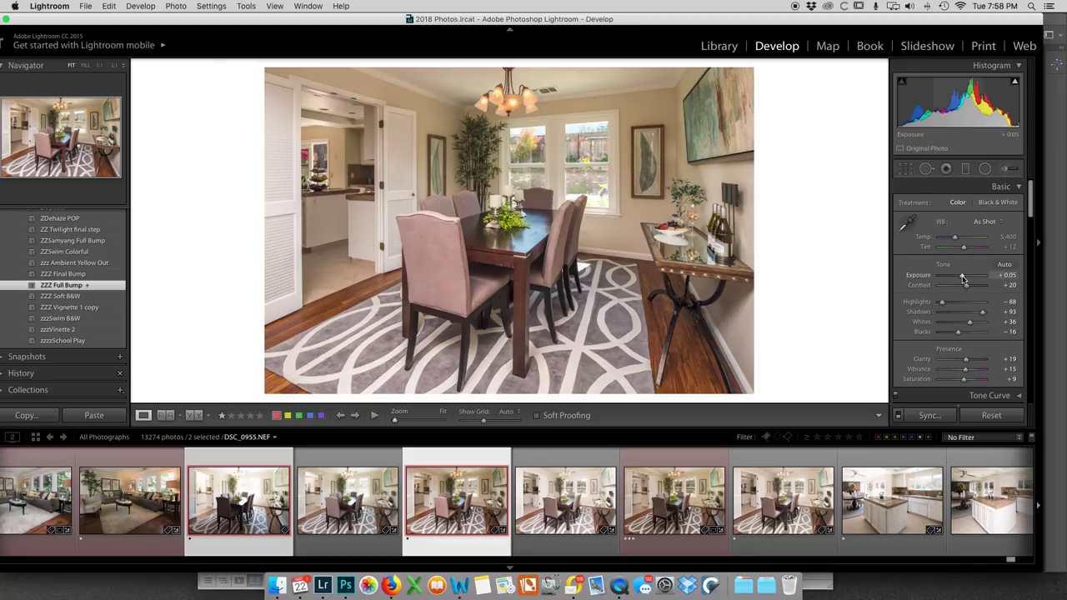
pyautogui.moveTo(963, 279); pyautogui.dragTo(961, 279)
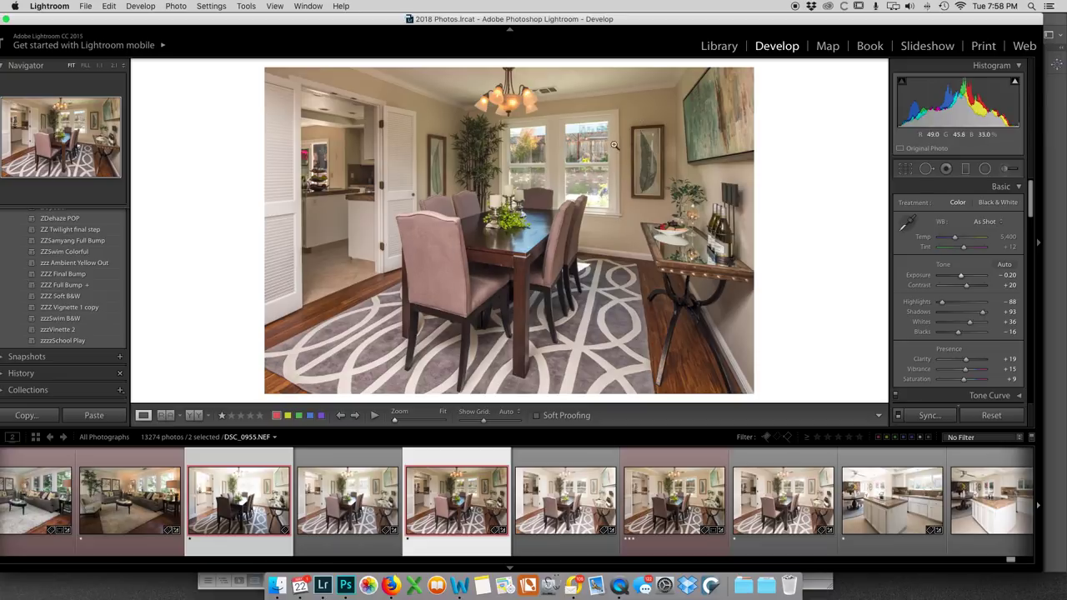
# - Give DSC_0953 the zzz Ambient Yellow Out preset at −0.30 exposure, comparing against DSC_0955
pyautogui.click(238, 533)
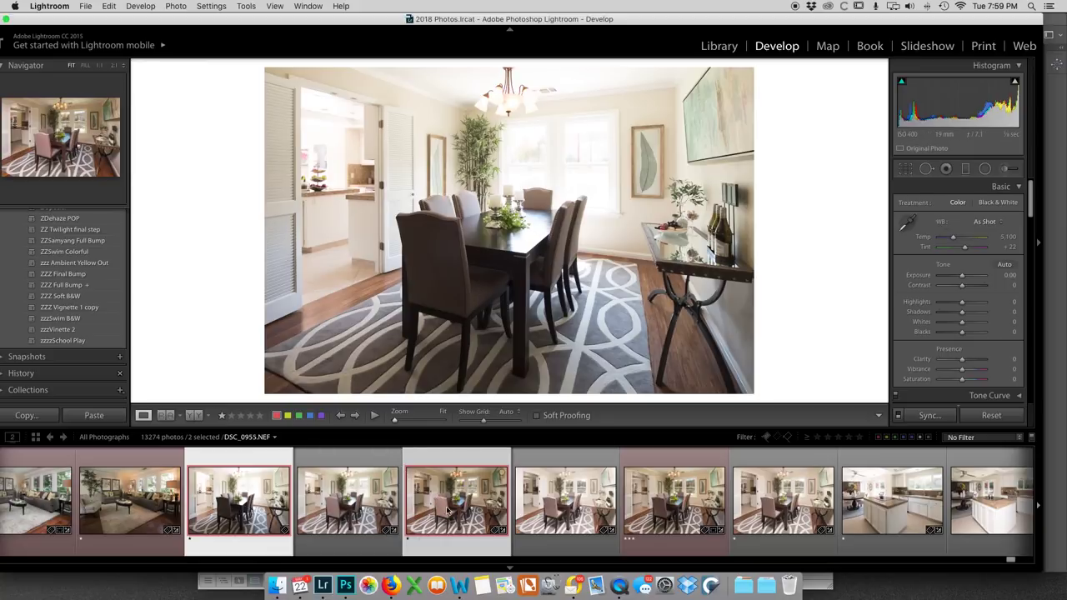
pyautogui.click(427, 505)
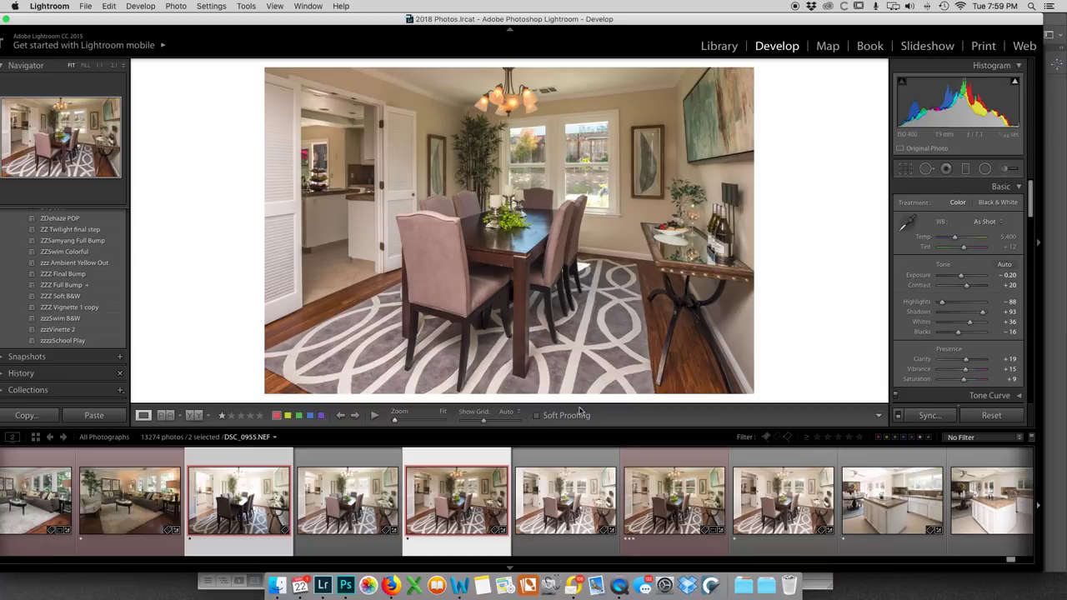
pyautogui.click(249, 510)
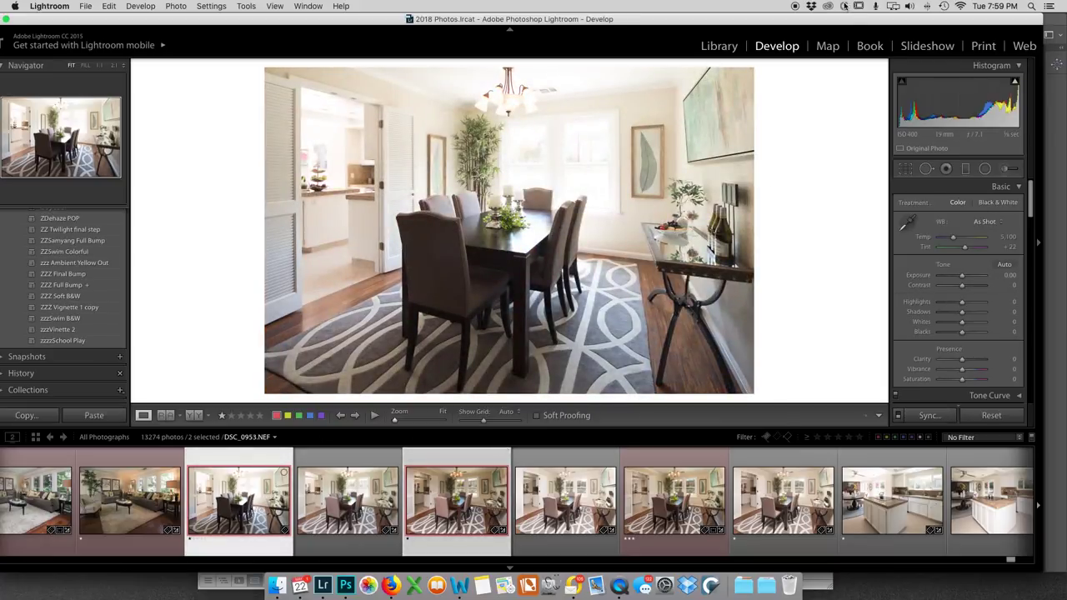
pyautogui.click(62, 265)
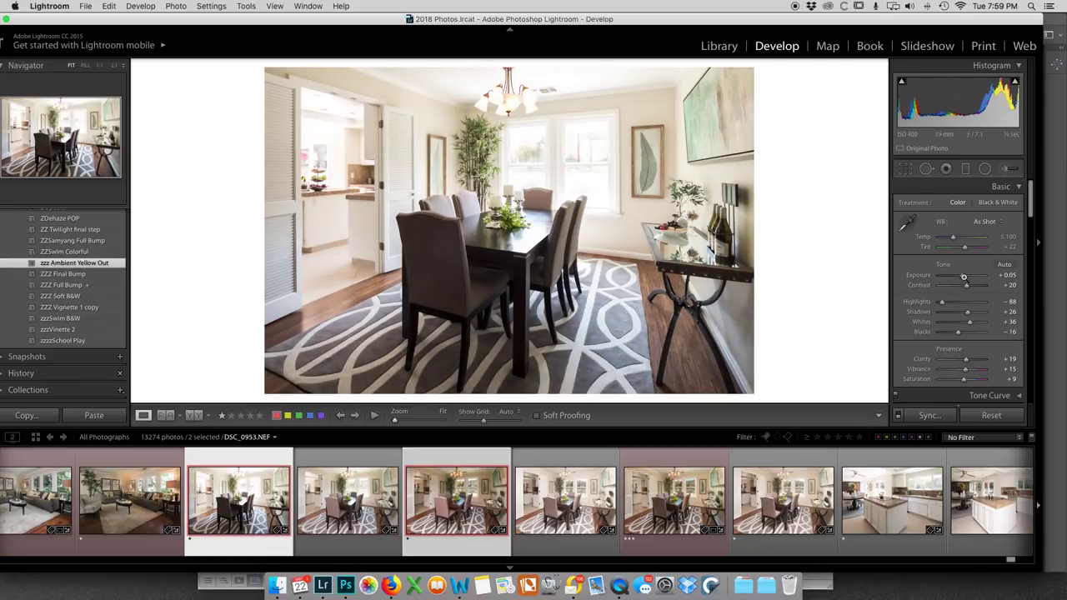
pyautogui.moveTo(963, 276); pyautogui.dragTo(962, 279)
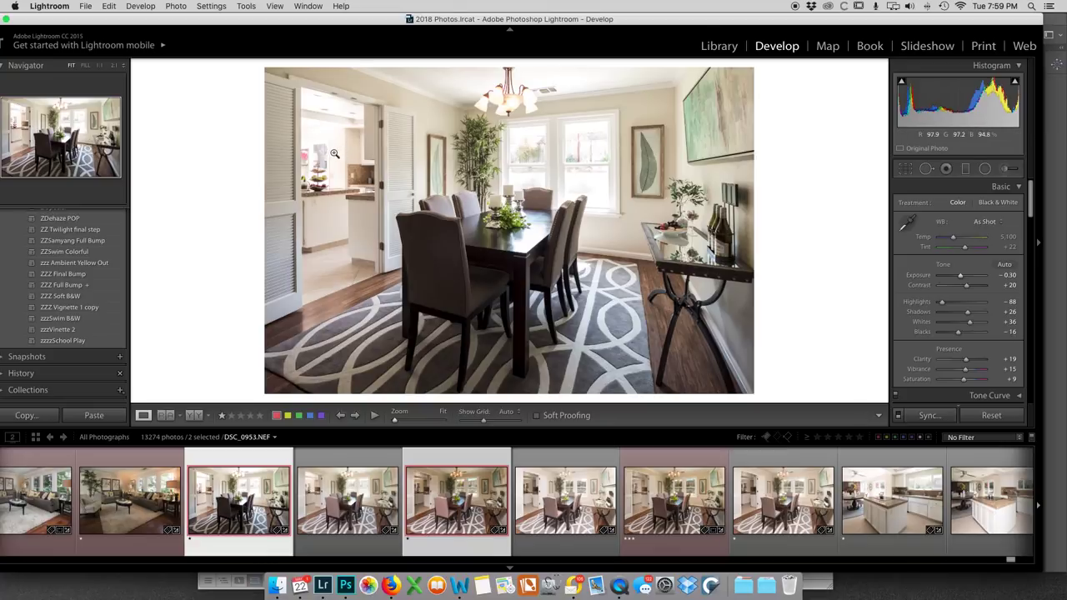
pyautogui.click(453, 485)
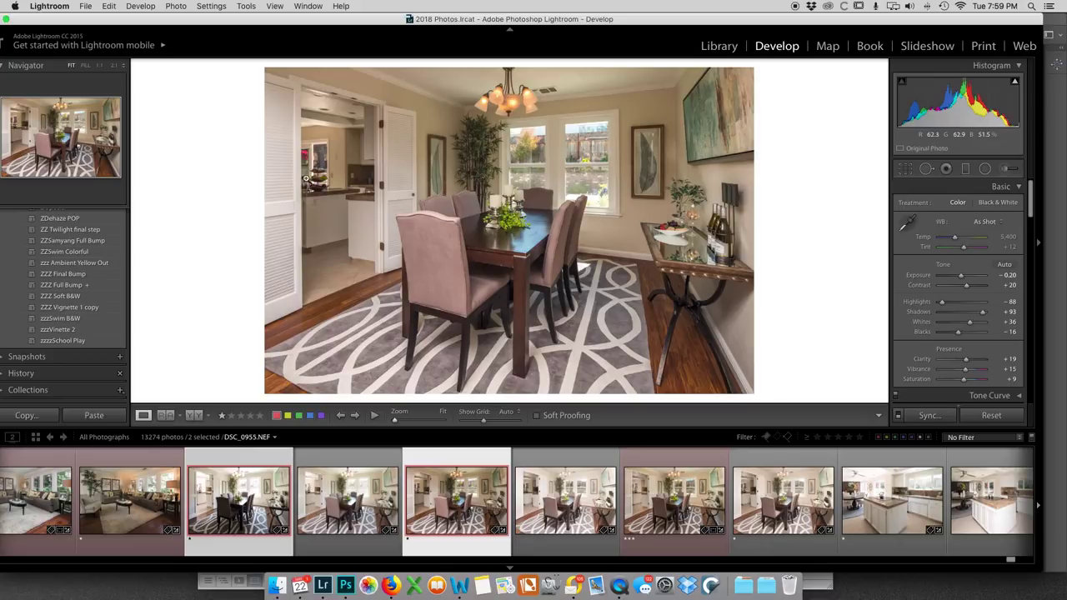
pyautogui.click(255, 489)
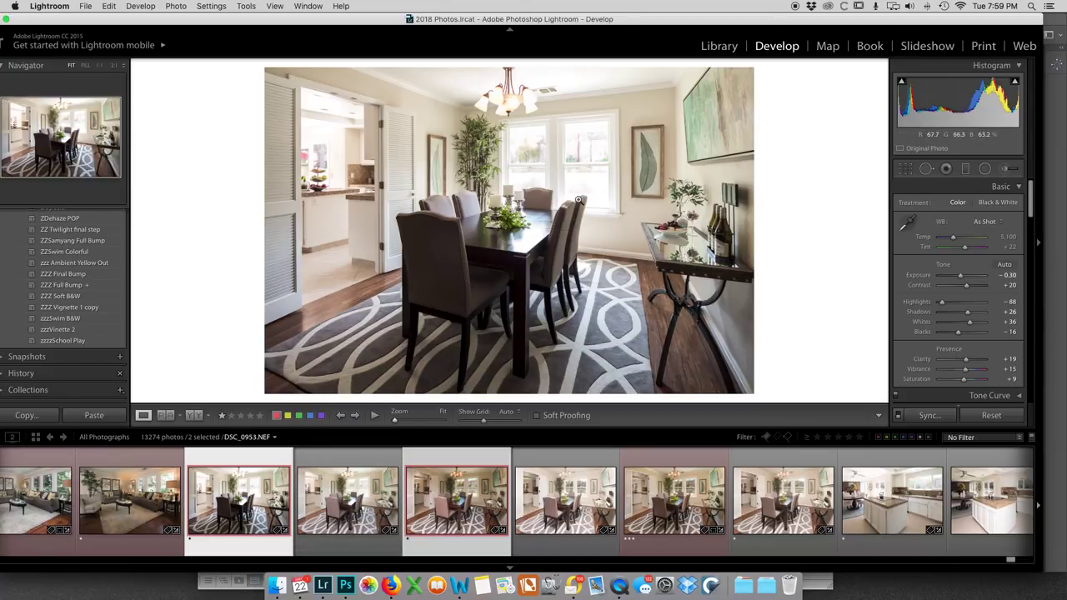
# - Send DSC_0955 and DSC_0953 to Photoshop with Edit In > Open as Layers
pyautogui.rightClick(532, 200)
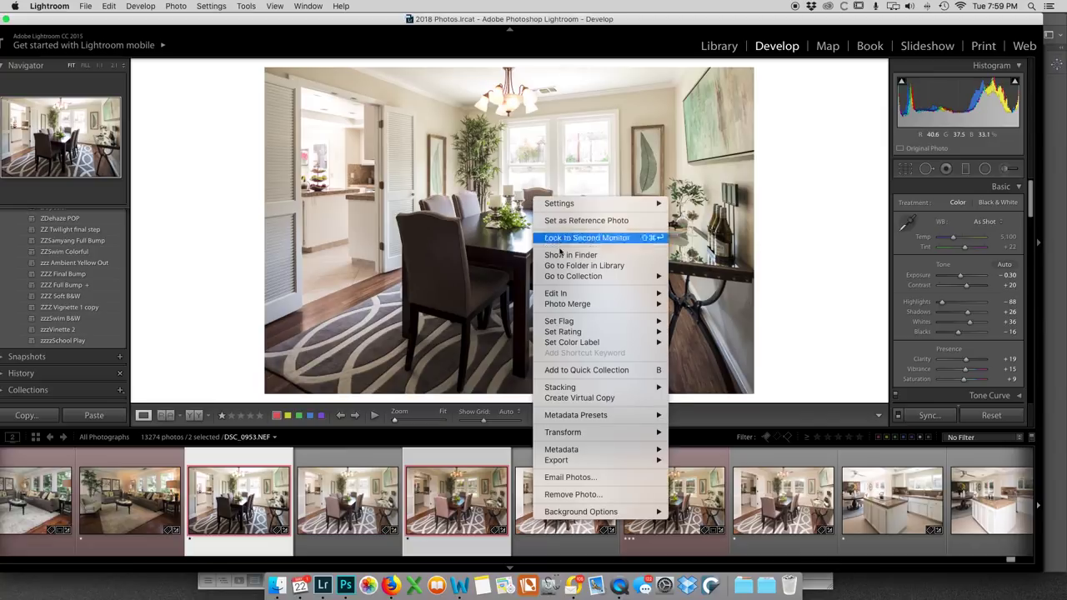
pyautogui.moveTo(634, 294)
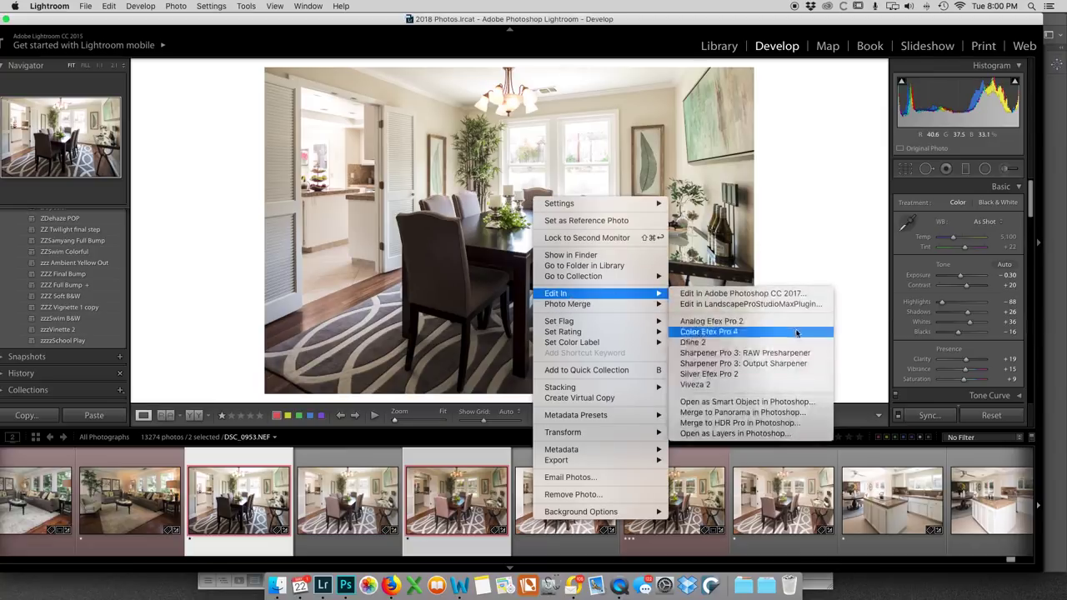
pyautogui.click(769, 433)
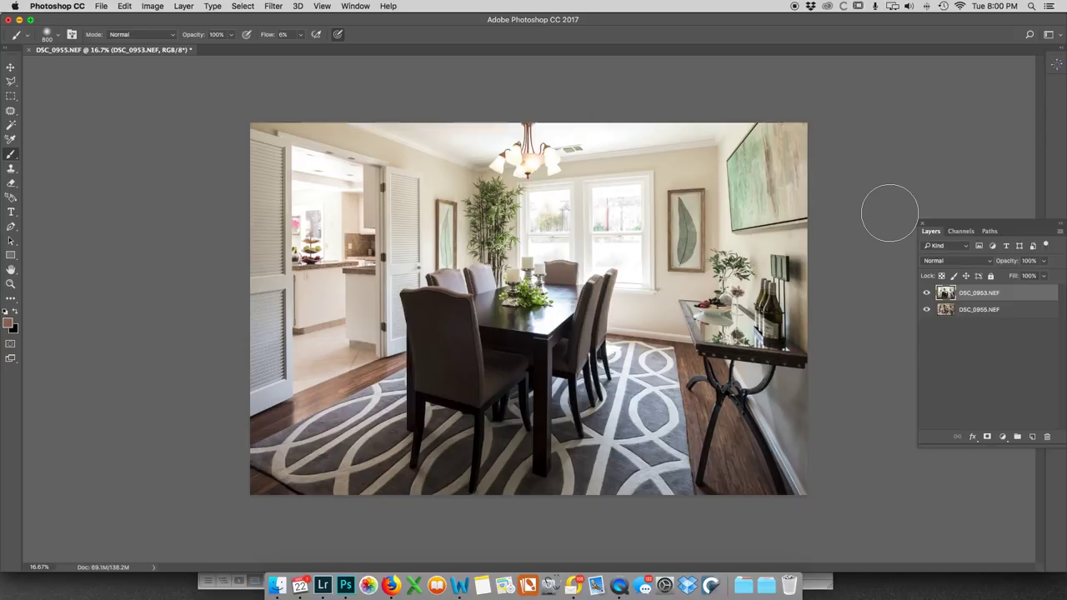
# - Auto-align the DSC_0953 and DSC_0955 layers, then give DSC_0953 a black hide-all mask
pyautogui.keyDown('shift'); pyautogui.click(971, 310); pyautogui.keyUp('shift')
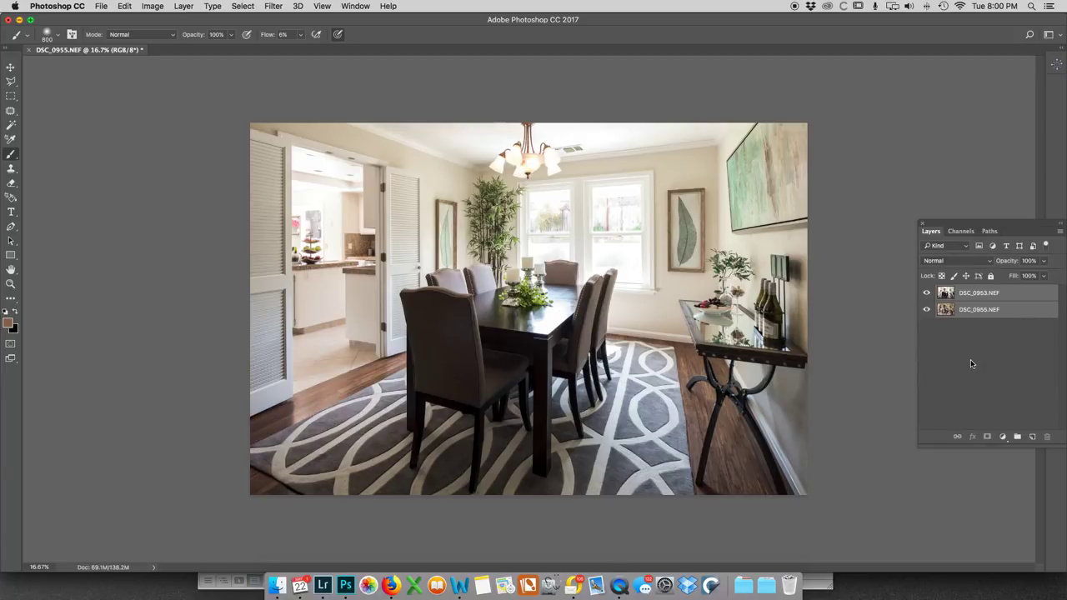
pyautogui.click(125, 6)
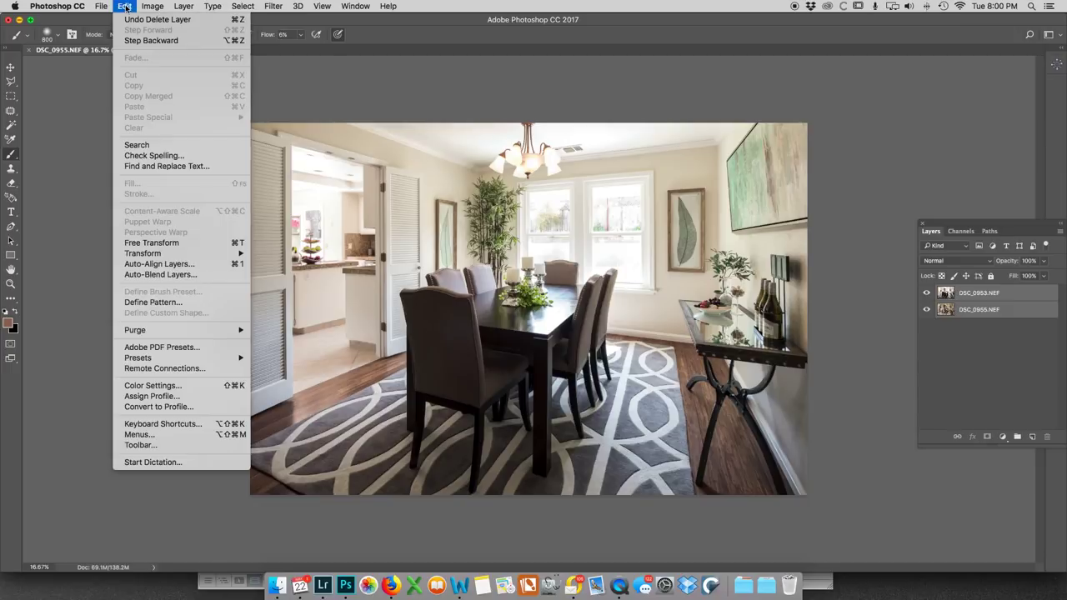
pyautogui.click(149, 265)
pyautogui.click(1021, 42)
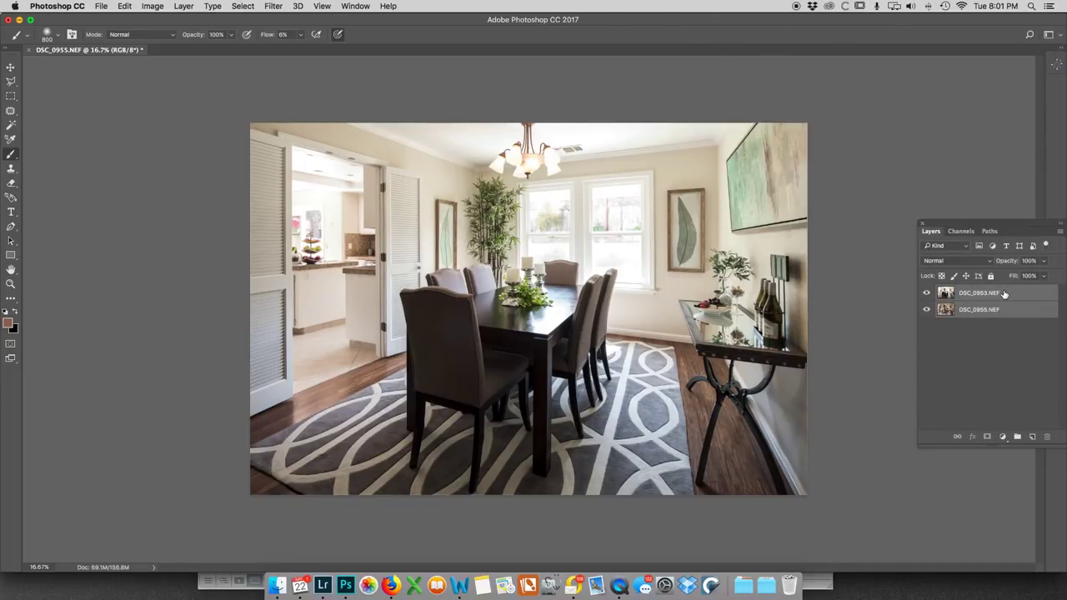
pyautogui.click(1004, 294)
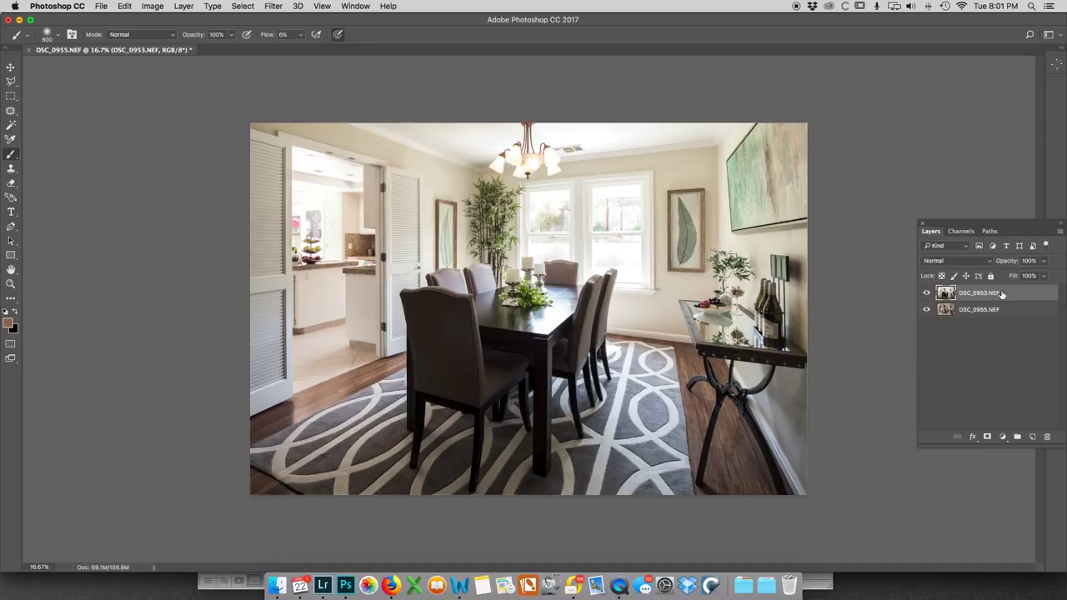
pyautogui.keyDown('alt'); pyautogui.click(987, 438); pyautogui.keyUp('alt')
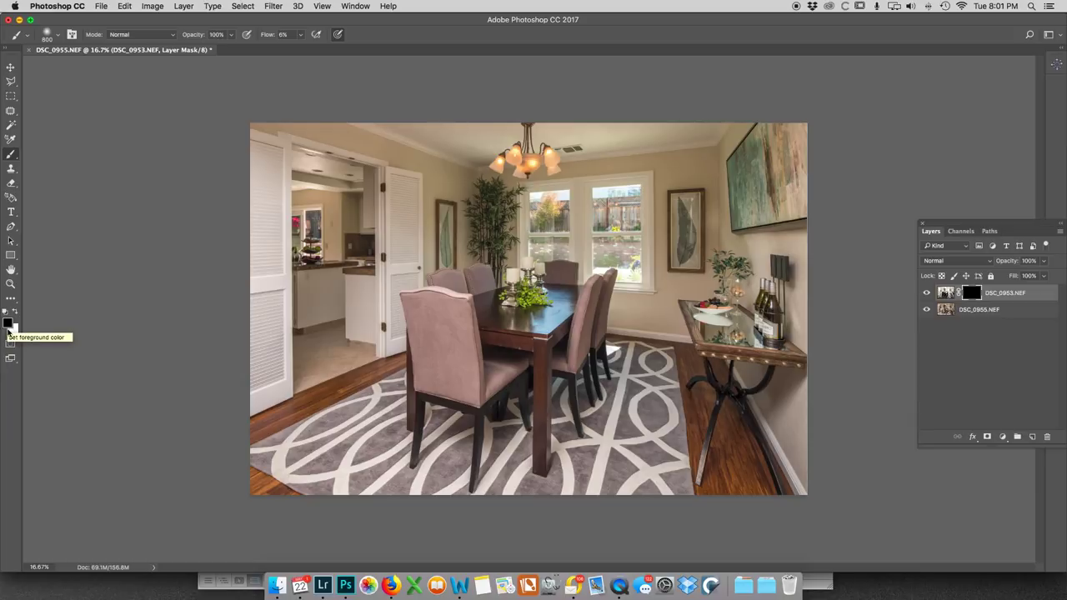
# - Set white as the painting colour and paint the bright doorway back in with a larger brush
pyautogui.press('x')
pyautogui.click(15, 314)
pyautogui.click(15, 314)
pyautogui.click(15, 314)
pyautogui.click(15, 314)
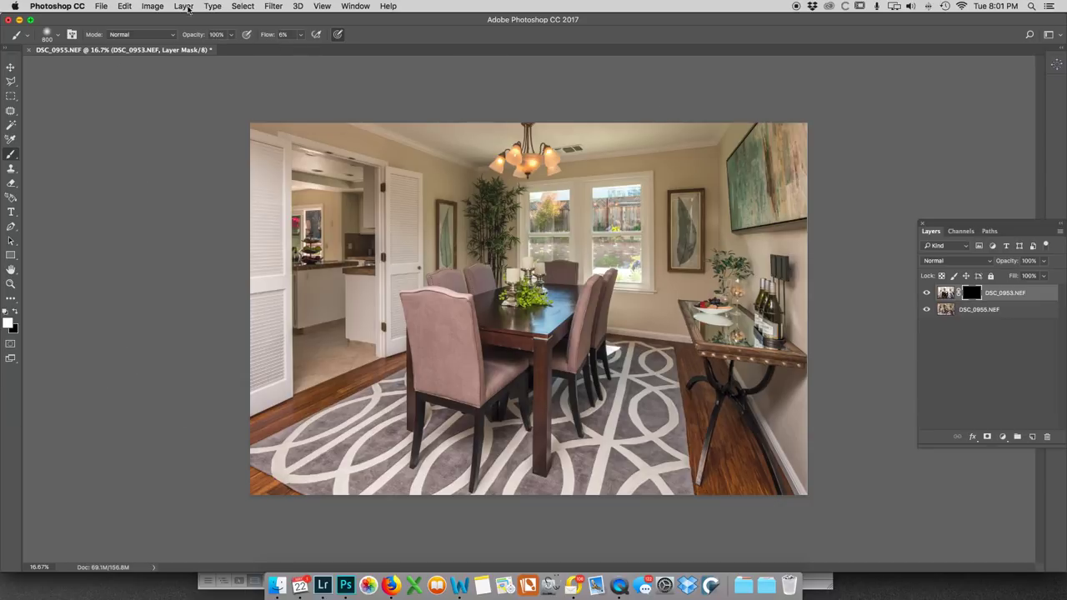
pyautogui.press(']')
pyautogui.press(']')
pyautogui.moveTo(340, 208)
pyautogui.mouseDown()
pyautogui.moveTo(345, 170)
pyautogui.moveTo(353, 332)
pyautogui.moveTo(357, 219)
pyautogui.moveTo(327, 340)
pyautogui.moveTo(317, 293)
pyautogui.moveTo(313, 368)
pyautogui.moveTo(329, 323)
pyautogui.moveTo(347, 339)
pyautogui.moveTo(321, 328)
pyautogui.moveTo(330, 260)
pyautogui.moveTo(360, 227)
pyautogui.moveTo(342, 174)
pyautogui.moveTo(282, 182)
pyautogui.moveTo(308, 170)
pyautogui.moveTo(305, 239)
pyautogui.moveTo(313, 155)
pyautogui.moveTo(348, 204)
pyautogui.moveTo(355, 244)
pyautogui.moveTo(366, 180)
pyautogui.moveTo(358, 315)
pyautogui.moveTo(349, 310)
pyautogui.moveTo(337, 332)
pyautogui.moveTo(341, 367)
pyautogui.moveTo(364, 364)
pyautogui.moveTo(339, 372)
pyautogui.moveTo(309, 332)
pyautogui.moveTo(319, 328)
pyautogui.moveTo(321, 284)
pyautogui.mouseUp()
# - Reveal the upper-left doorway, left door and floor, compare with the top layer hidden, then retouch the doorway
pyautogui.press('[')
pyautogui.press('[')
pyautogui.moveTo(338, 183)
pyautogui.mouseDown()
pyautogui.moveTo(293, 172)
pyautogui.moveTo(260, 144)
pyautogui.mouseUp()
pyautogui.press(']')
pyautogui.press(']')
pyautogui.press(']')
pyautogui.moveTo(255, 241)
pyautogui.mouseDown()
pyautogui.moveTo(273, 439)
pyautogui.moveTo(278, 296)
pyautogui.moveTo(263, 149)
pyautogui.moveTo(274, 390)
pyautogui.moveTo(315, 379)
pyautogui.moveTo(239, 409)
pyautogui.moveTo(325, 359)
pyautogui.moveTo(283, 386)
pyautogui.moveTo(328, 369)
pyautogui.moveTo(353, 315)
pyautogui.moveTo(343, 325)
pyautogui.moveTo(353, 143)
pyautogui.moveTo(354, 247)
pyautogui.moveTo(414, 304)
pyautogui.mouseUp()
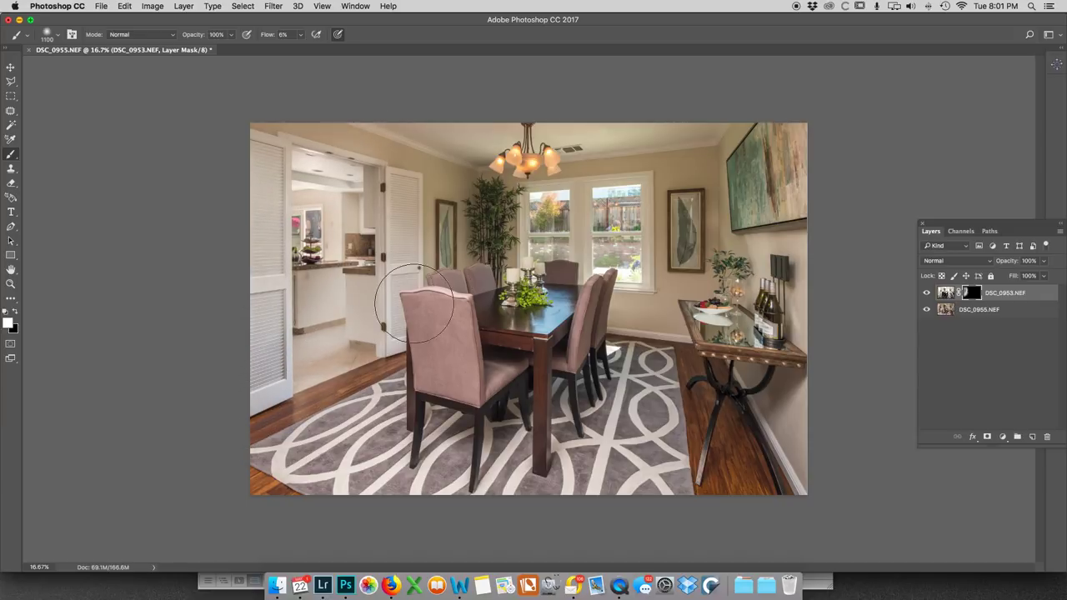
pyautogui.click(926, 293)
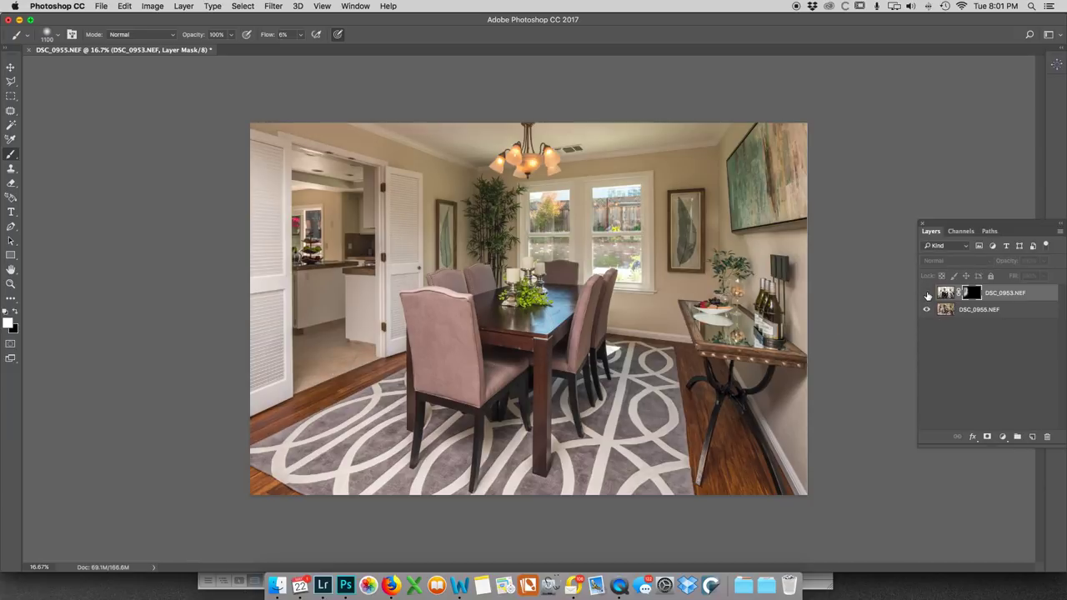
pyautogui.click(927, 293)
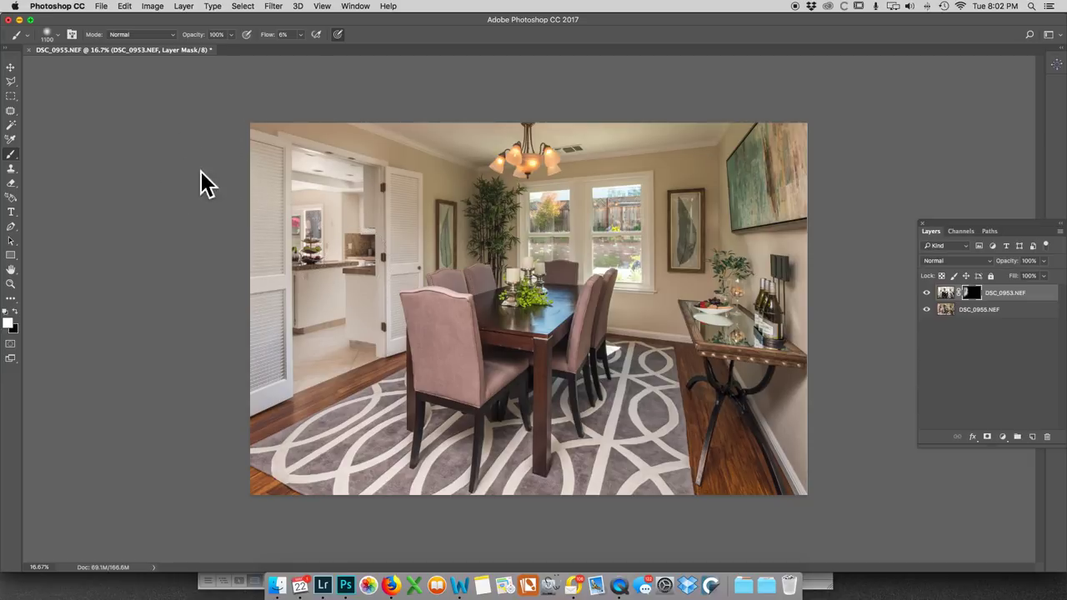
pyautogui.moveTo(364, 193)
pyautogui.mouseDown()
pyautogui.moveTo(350, 213)
pyautogui.moveTo(388, 233)
pyautogui.moveTo(437, 219)
pyautogui.moveTo(381, 275)
pyautogui.mouseUp()
# - Enlarge the brush to 1300 and paint the front chair, centrepiece candles and side table's glass top onto the mask
pyautogui.press(']')
pyautogui.press(']')
pyautogui.moveTo(427, 326)
pyautogui.mouseDown()
pyautogui.moveTo(419, 393)
pyautogui.moveTo(429, 254)
pyautogui.moveTo(444, 399)
pyautogui.moveTo(453, 223)
pyautogui.moveTo(445, 433)
pyautogui.moveTo(442, 342)
pyautogui.moveTo(496, 429)
pyautogui.moveTo(504, 383)
pyautogui.moveTo(529, 405)
pyautogui.moveTo(467, 433)
pyautogui.moveTo(563, 431)
pyautogui.moveTo(488, 433)
pyautogui.moveTo(576, 387)
pyautogui.moveTo(550, 360)
pyautogui.moveTo(504, 358)
pyautogui.mouseUp()
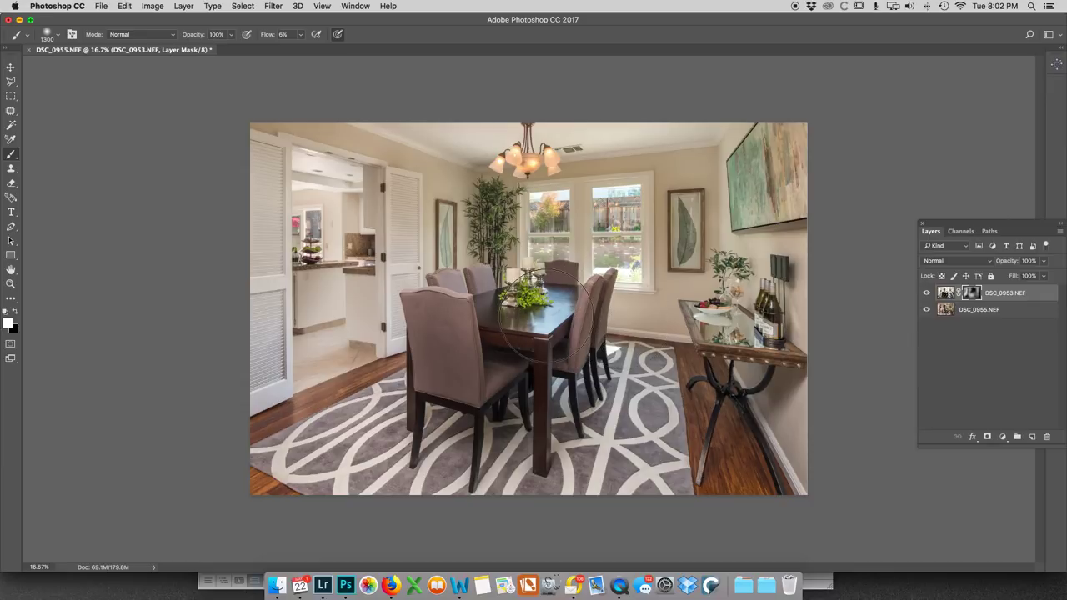
pyautogui.moveTo(554, 315)
pyautogui.mouseDown()
pyautogui.moveTo(519, 328)
pyautogui.moveTo(531, 311)
pyautogui.mouseUp()
pyautogui.moveTo(543, 315)
pyautogui.mouseDown()
pyautogui.moveTo(552, 329)
pyautogui.moveTo(546, 321)
pyautogui.mouseUp()
pyautogui.moveTo(733, 350); pyautogui.dragTo(700, 359)
# - Toggle the top layer's visibility several times to compare the blend before and after
pyautogui.click(927, 293)
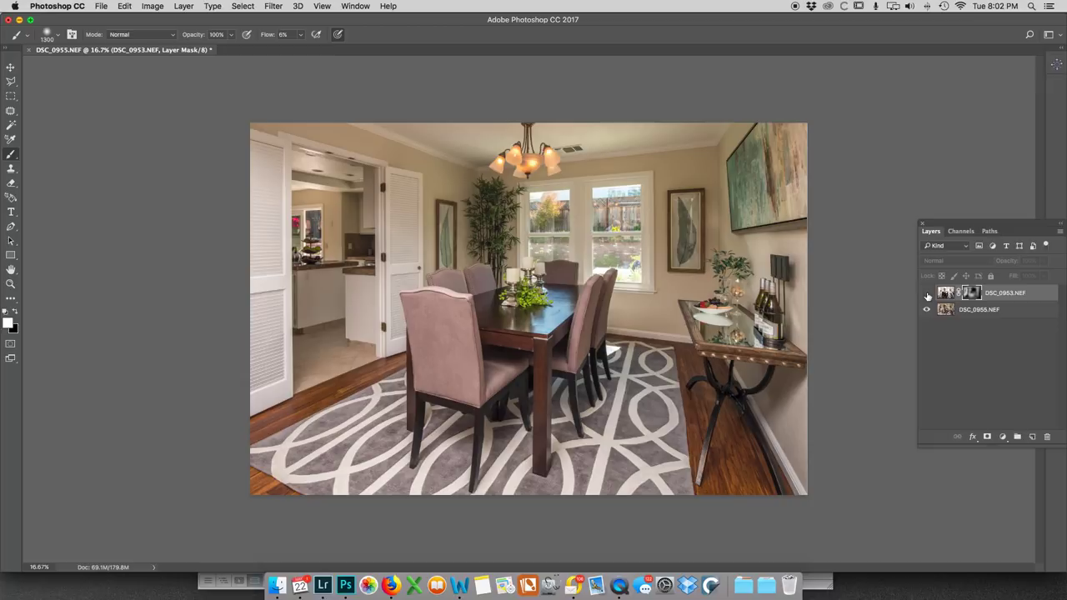
pyautogui.click(927, 293)
pyautogui.click(927, 294)
pyautogui.click(927, 294)
pyautogui.click(926, 295)
pyautogui.click(926, 295)
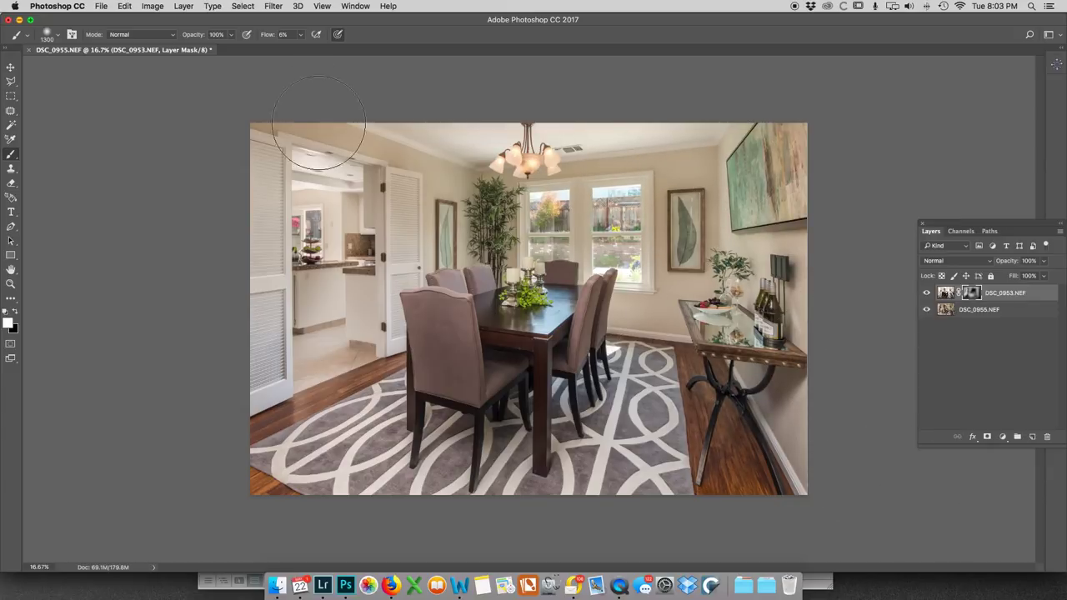
# - Close the dining-room document without saving, then select kitchen photo DSC_0965.NEF in Lightroom's filmstrip
pyautogui.click(29, 51)
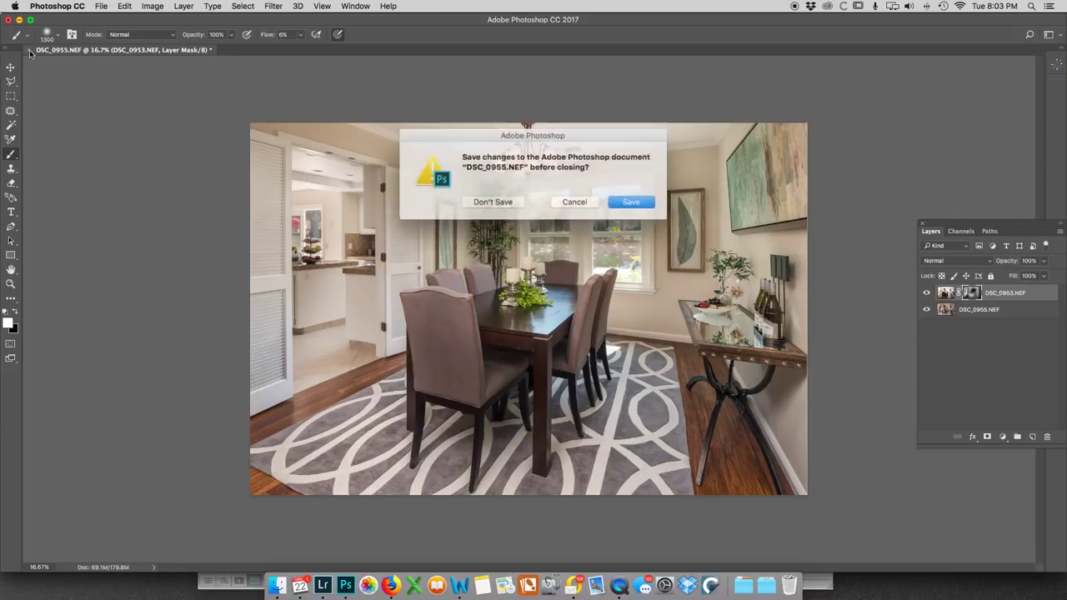
pyautogui.click(492, 201)
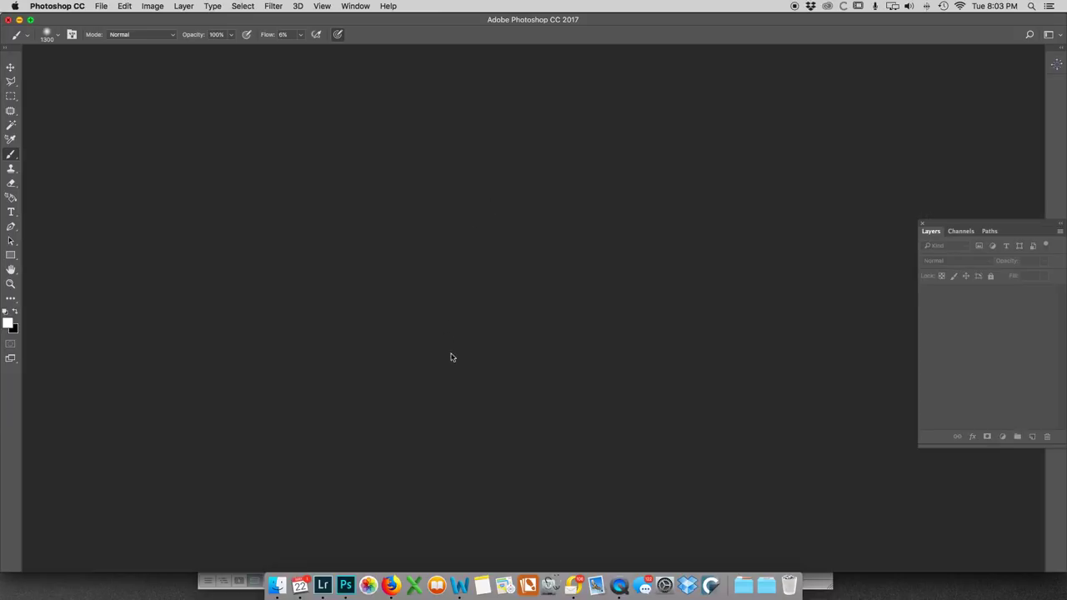
pyautogui.click(315, 566)
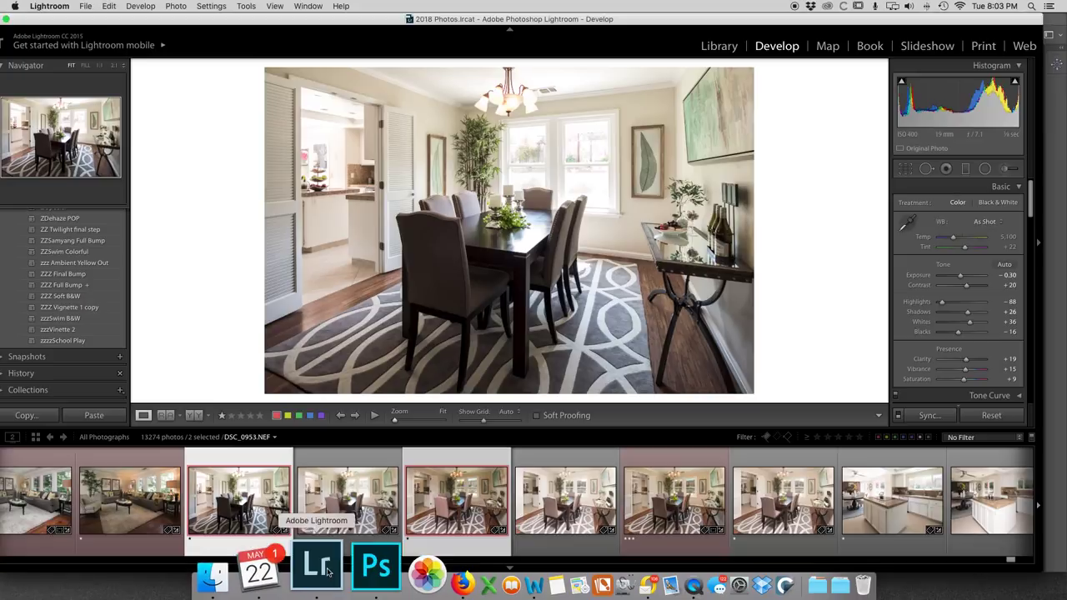
pyautogui.click(656, 512)
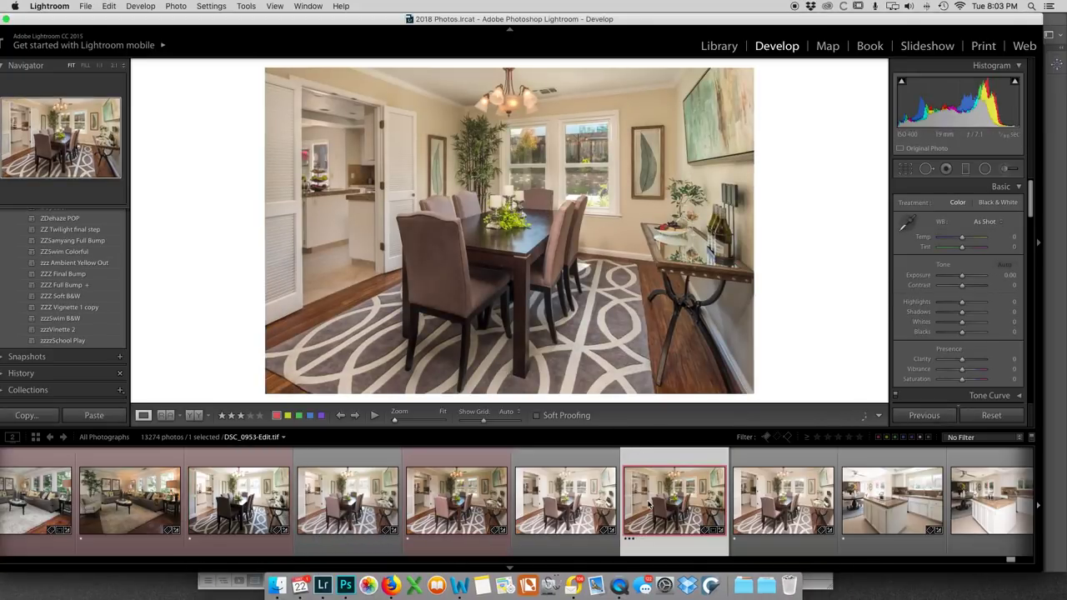
pyautogui.click(651, 506)
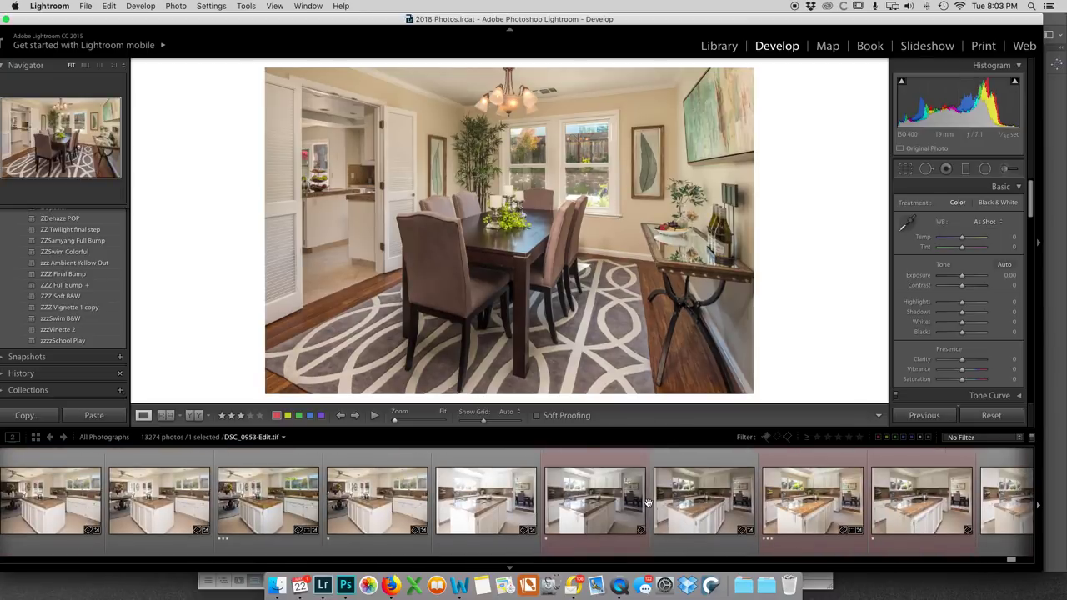
pyautogui.click(654, 504)
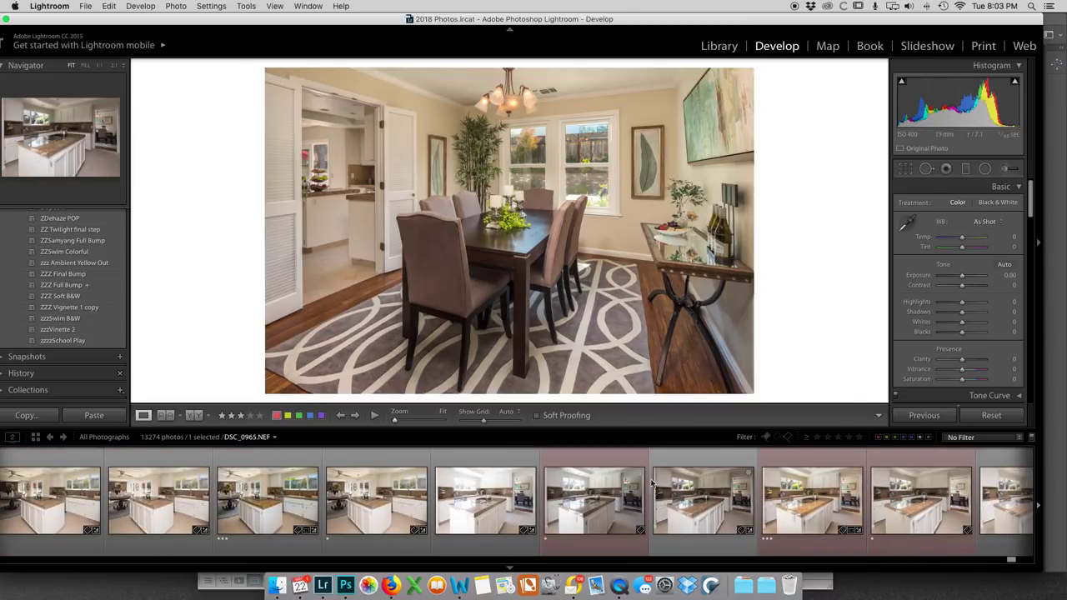
# - Check DSC_0964.NEF and DSC_0964-Edit.tif, then load DSC_0965.NEF into the Develop view
pyautogui.click(639, 484)
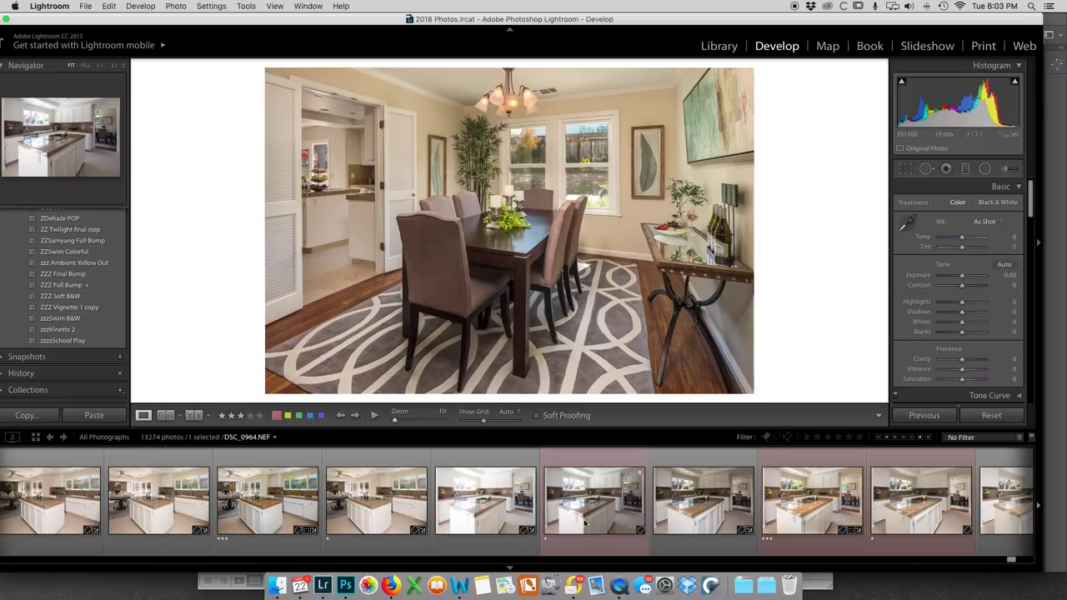
pyautogui.click(848, 510)
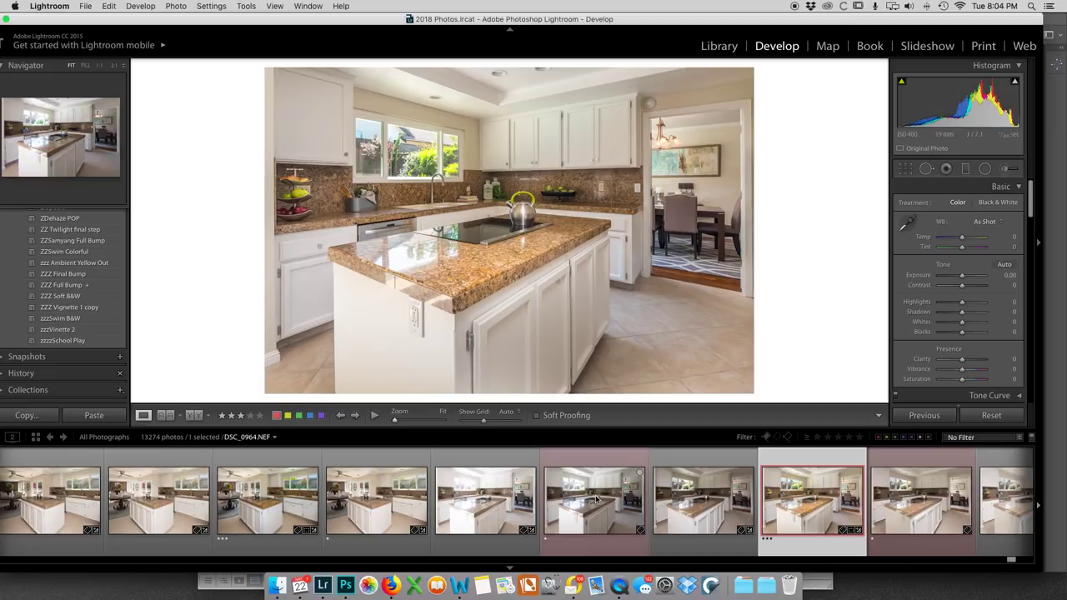
pyautogui.click(700, 509)
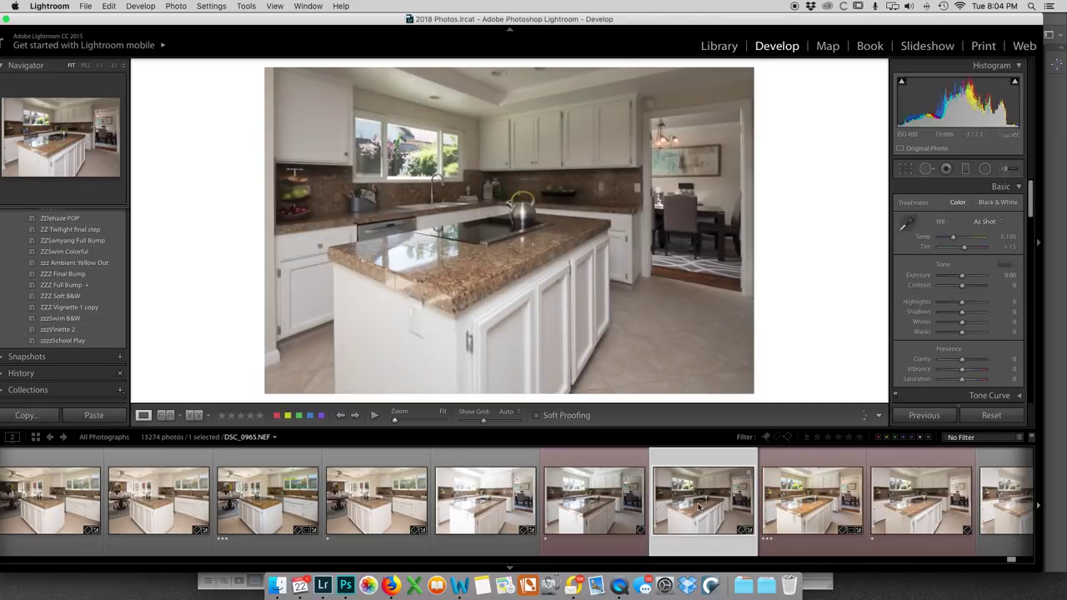
# - Browse the kitchen shots, including DSC_0958-Edit and DSC_0962.NEF, ending on DSC_0964.NEF
pyautogui.hscroll(3, 726, 501)
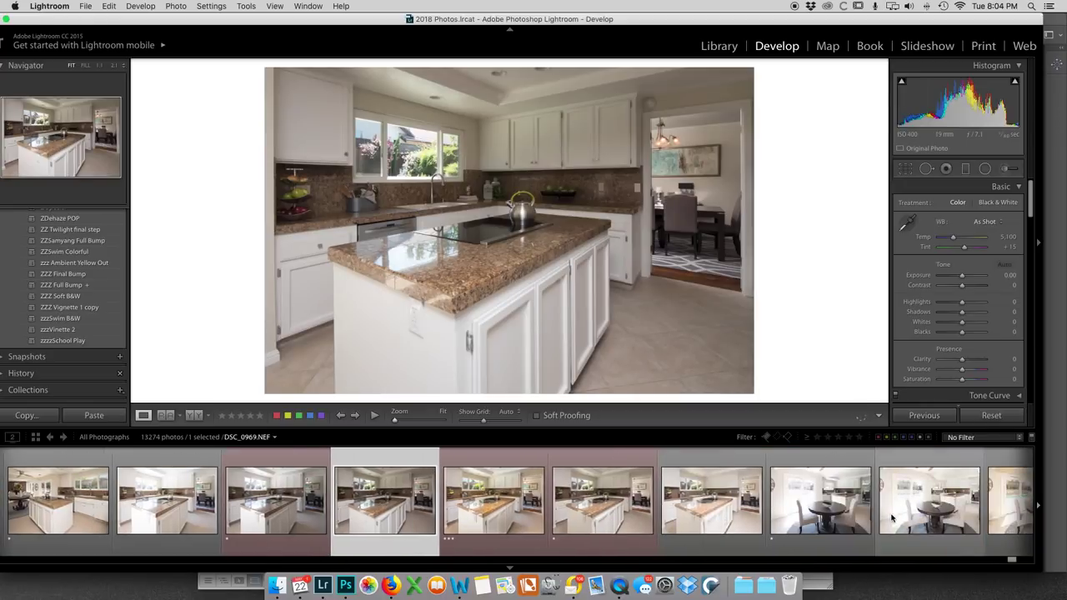
pyautogui.click(727, 501)
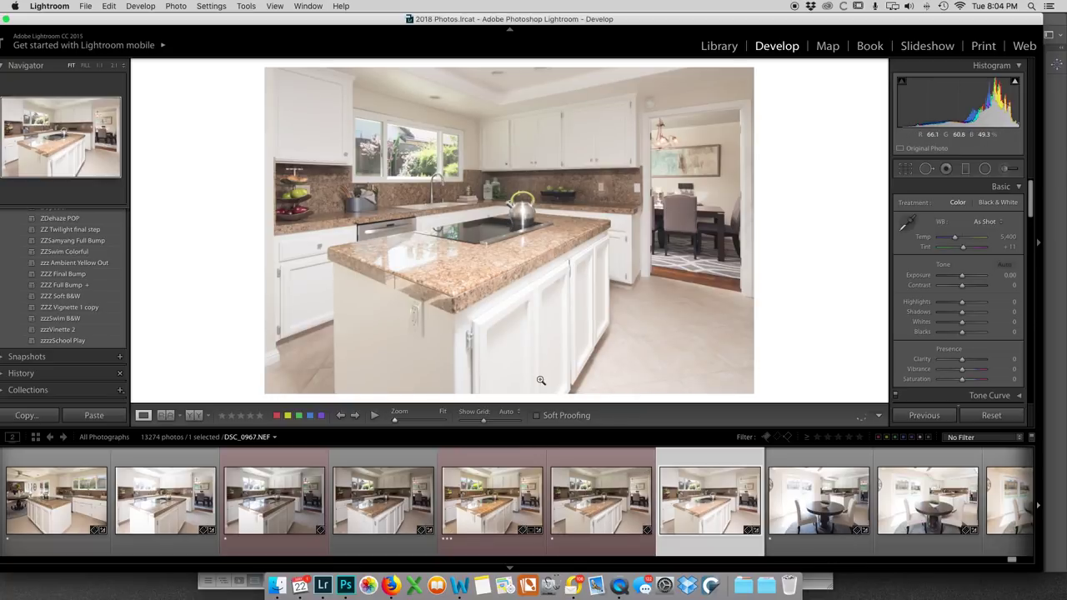
pyautogui.scroll(5, 313, 504)
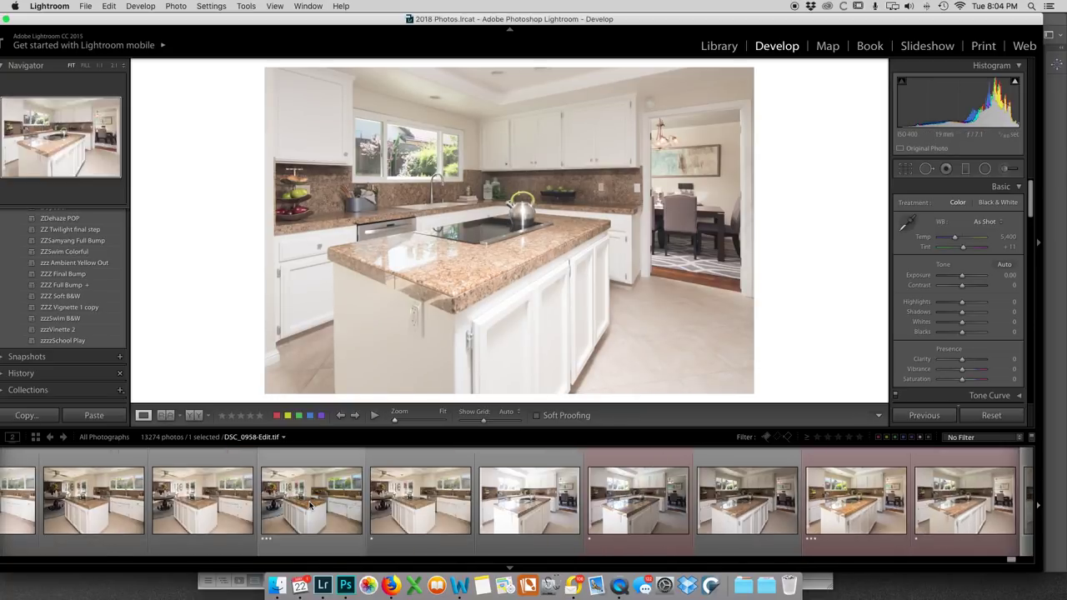
pyautogui.click(294, 511)
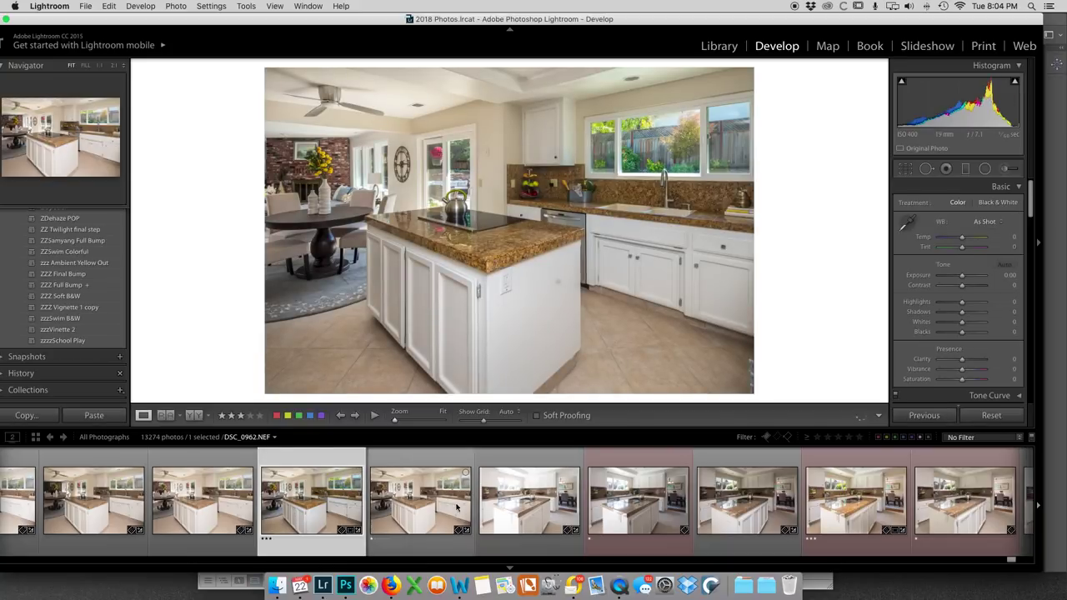
pyautogui.click(621, 520)
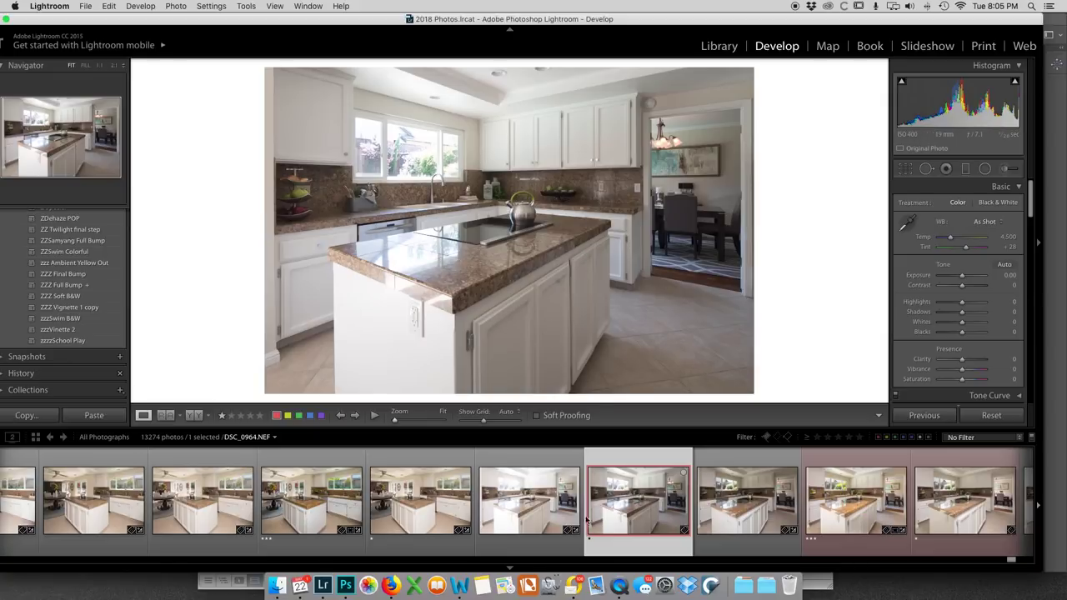
# - Select DSC_0964.NEF and DSC_0966.NEF together, keeping DSC_0964 displayed
pyautogui.press('Right')
pyautogui.press('Right')
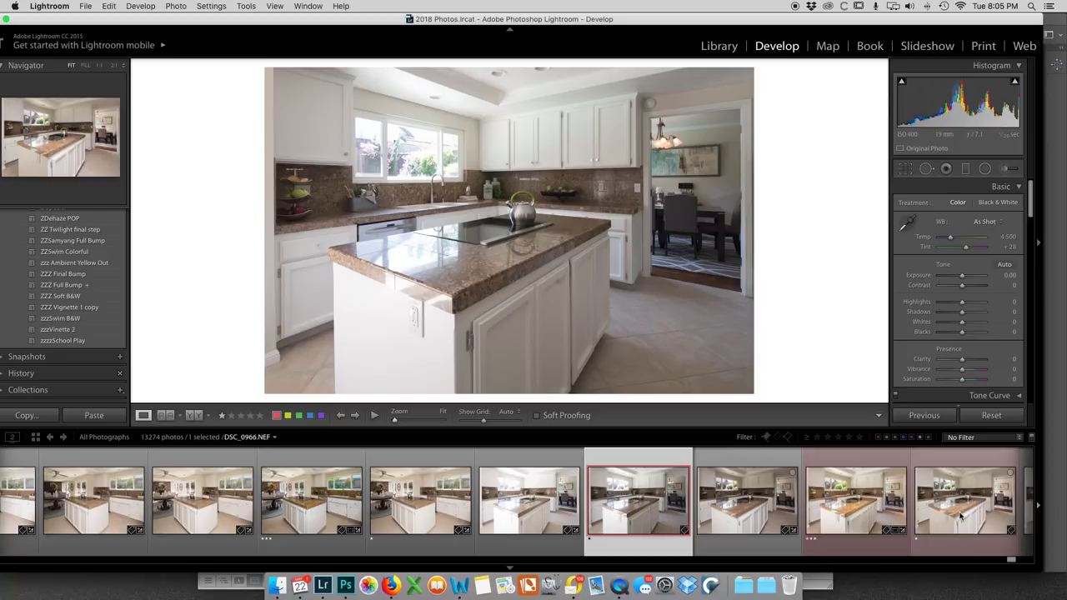
pyautogui.keyDown('super'); pyautogui.click(960, 515); pyautogui.keyUp('super')
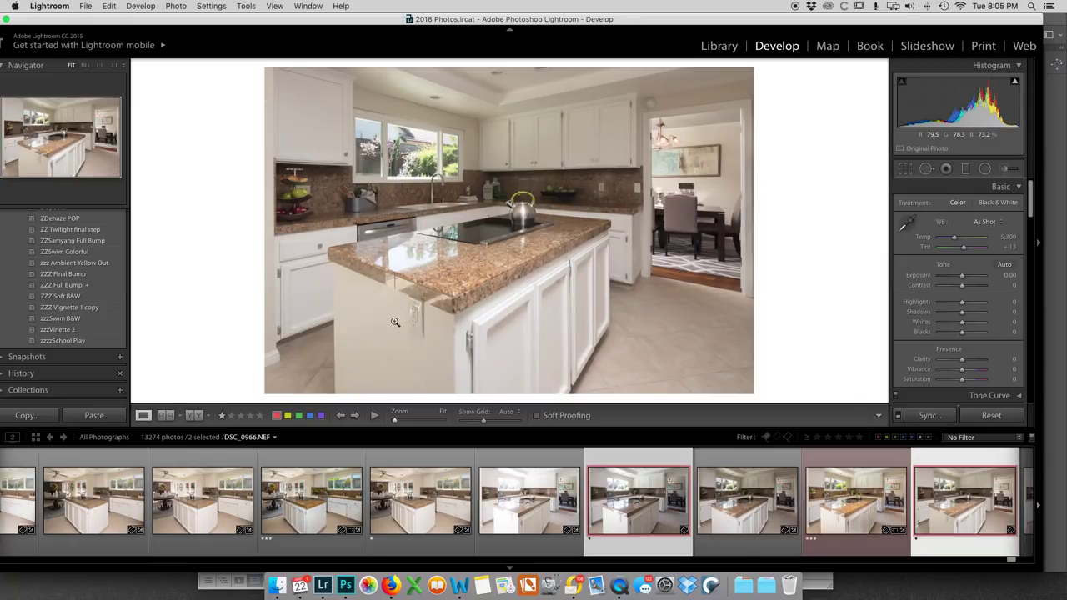
pyautogui.press('Left')
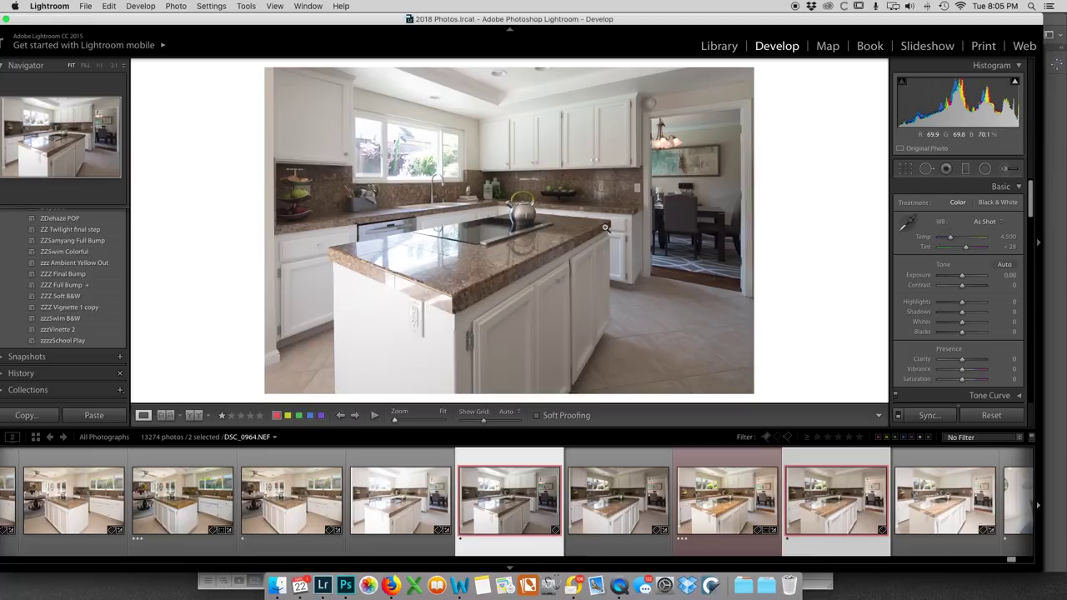
# - Switch the selection's active photo to the brighter DSC_0966.NEF bracket
pyautogui.click(823, 508)
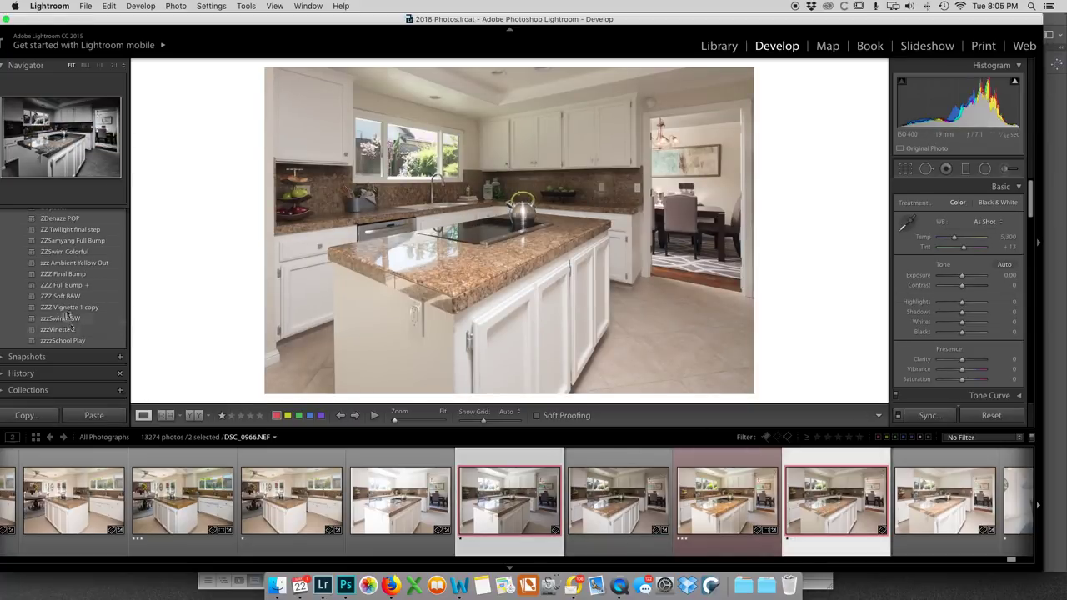
# - Apply the ZZZ Full Bump preset from the Presets panel to DSC_0966.NEF
pyautogui.click(65, 285)
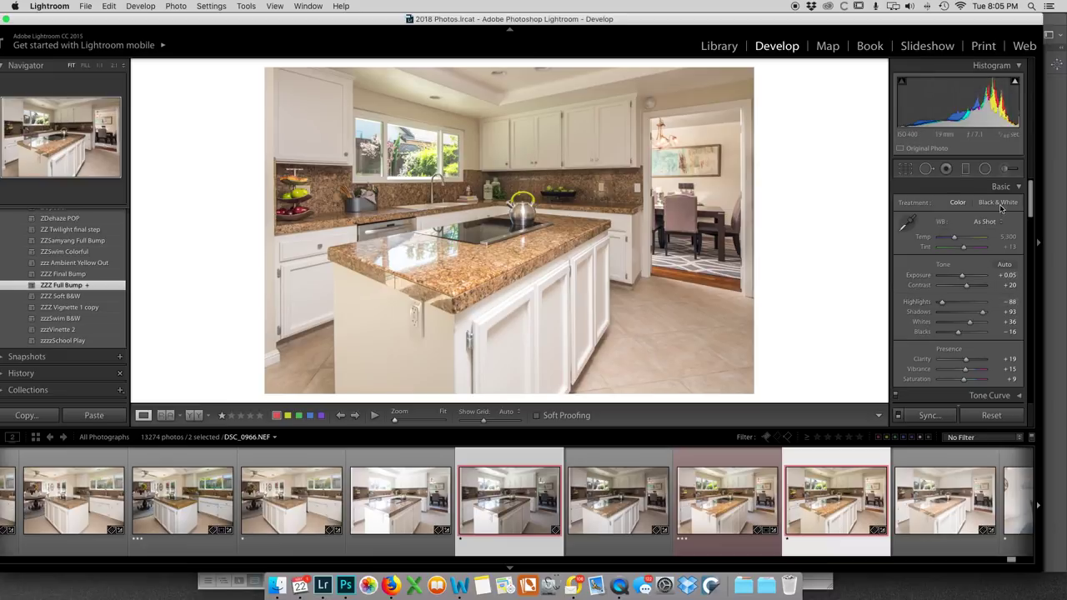
# - Drop DSC_0966's exposure to about −0.50 and bring up the photo's Edit In options
pyautogui.moveTo(963, 277); pyautogui.dragTo(960, 278)
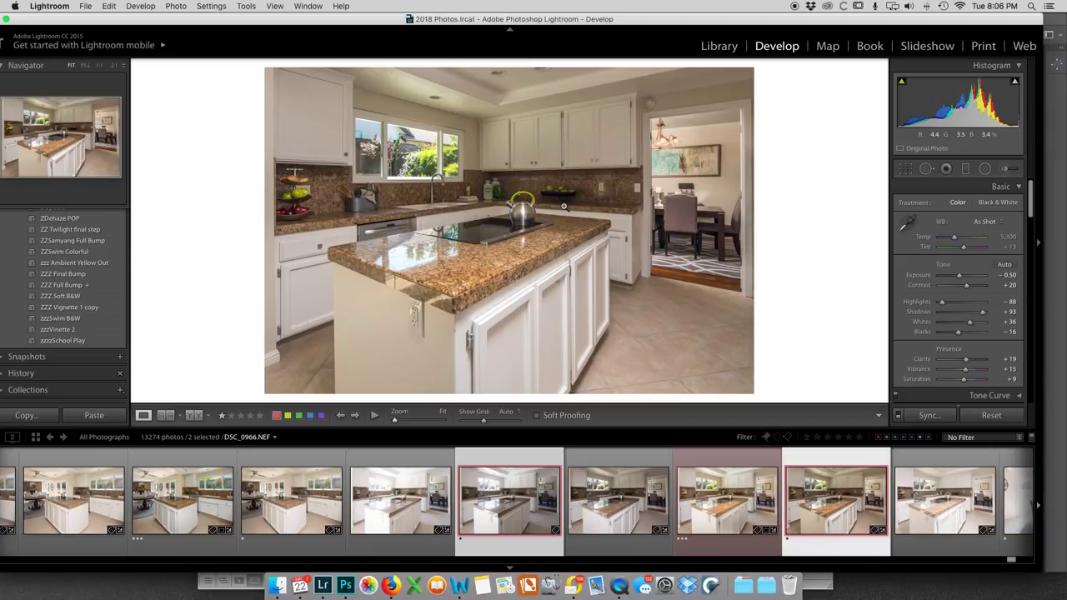
pyautogui.rightClick(495, 200)
pyautogui.moveTo(513, 293)
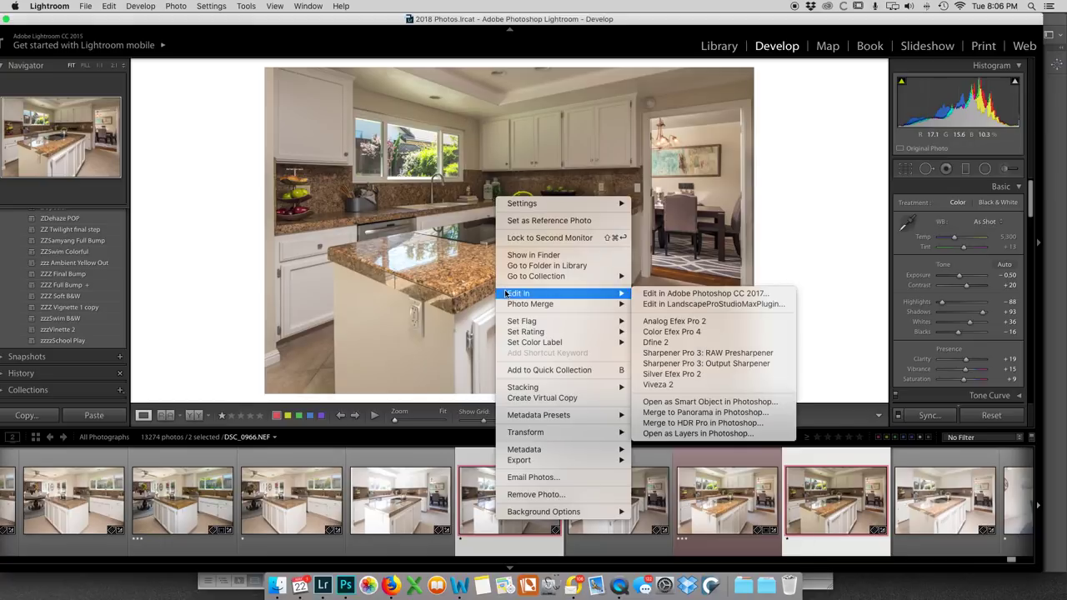
# - Open DSC_0964 and DSC_0966 as layers of one document via Edit In > Open as Layers in Photoshop
pyautogui.click(668, 435)
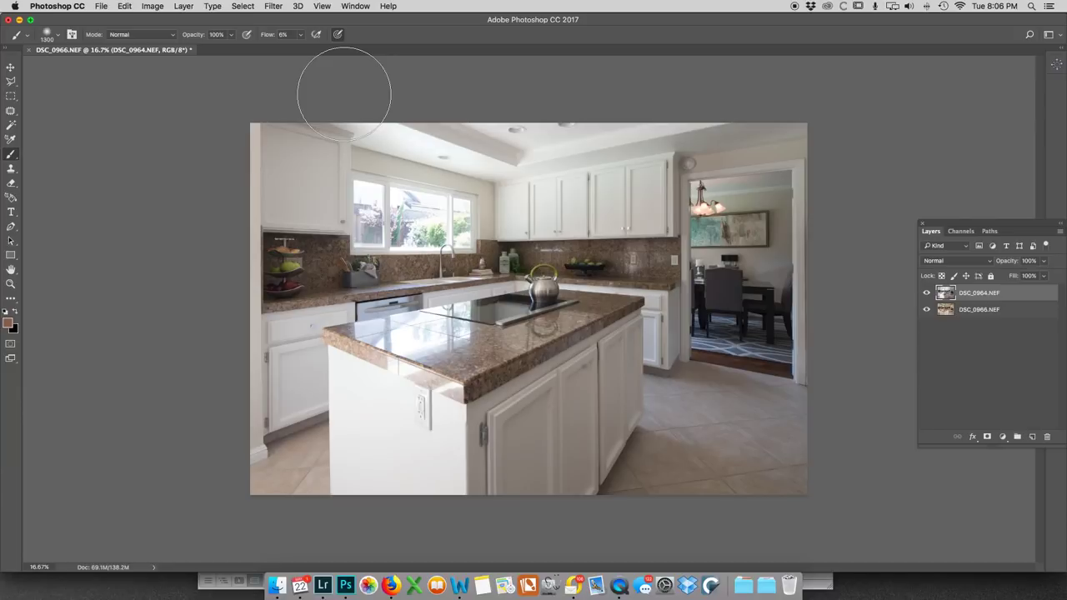
# - Auto-align both kitchen layers with Auto projection, then give DSC_0964.NEF a black hiding mask
pyautogui.keyDown('shift'); pyautogui.click(979, 310); pyautogui.keyUp('shift')
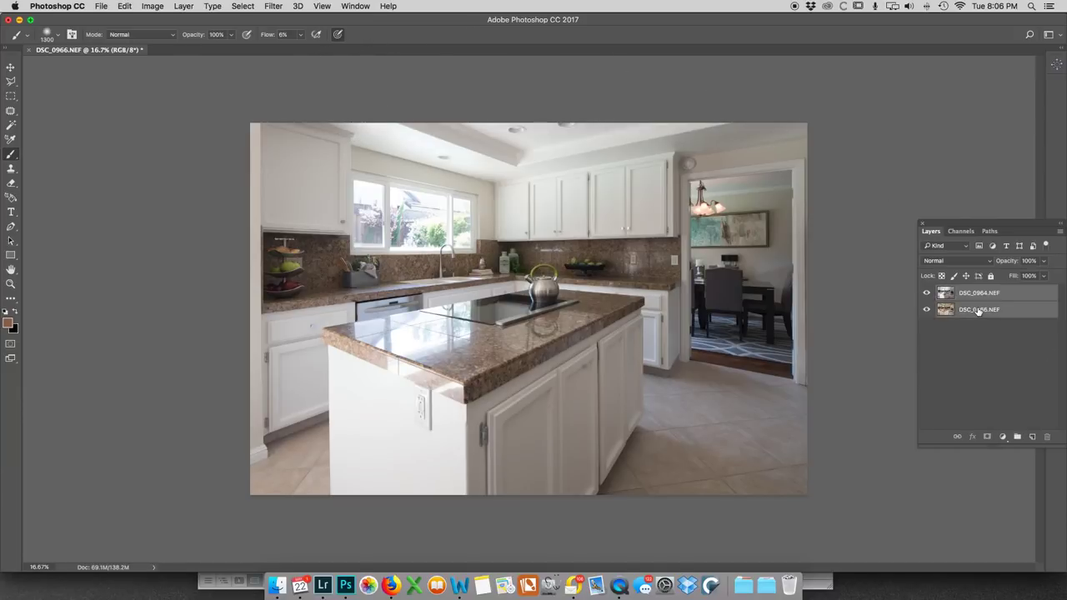
pyautogui.click(125, 7)
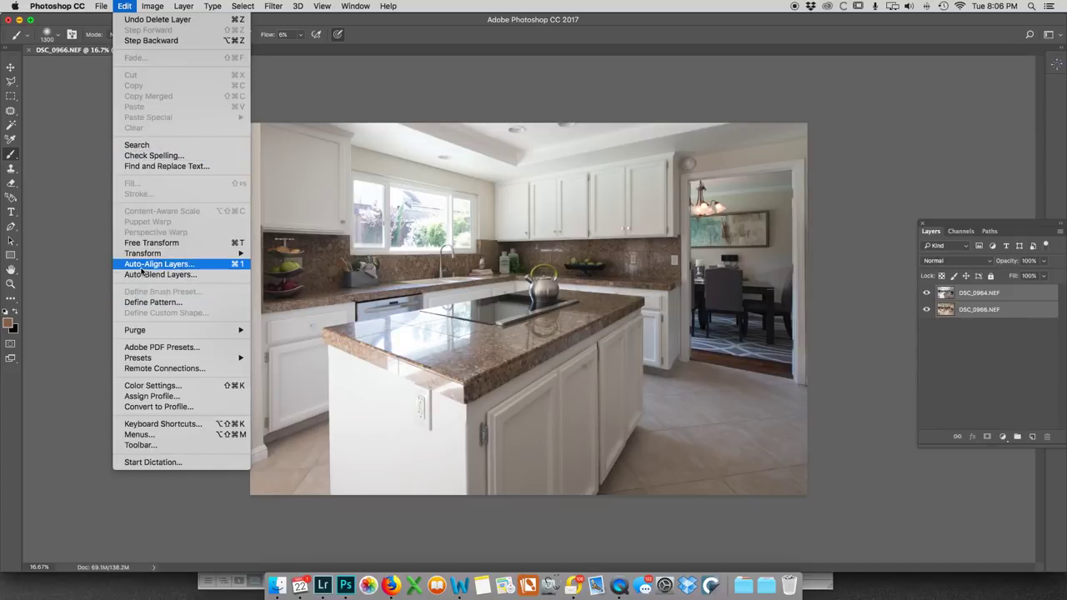
pyautogui.click(142, 263)
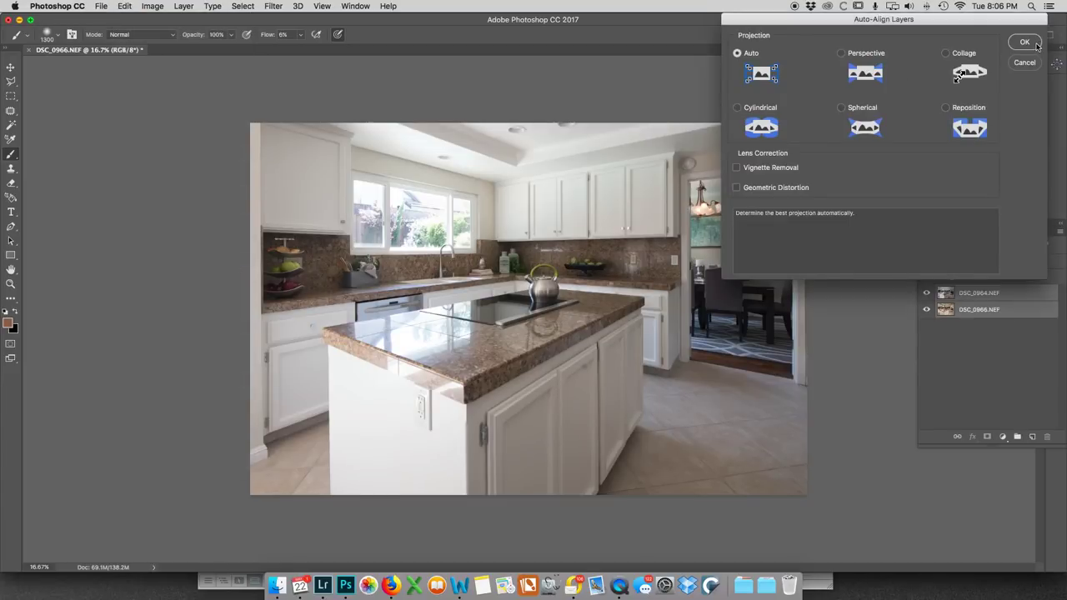
pyautogui.click(1026, 43)
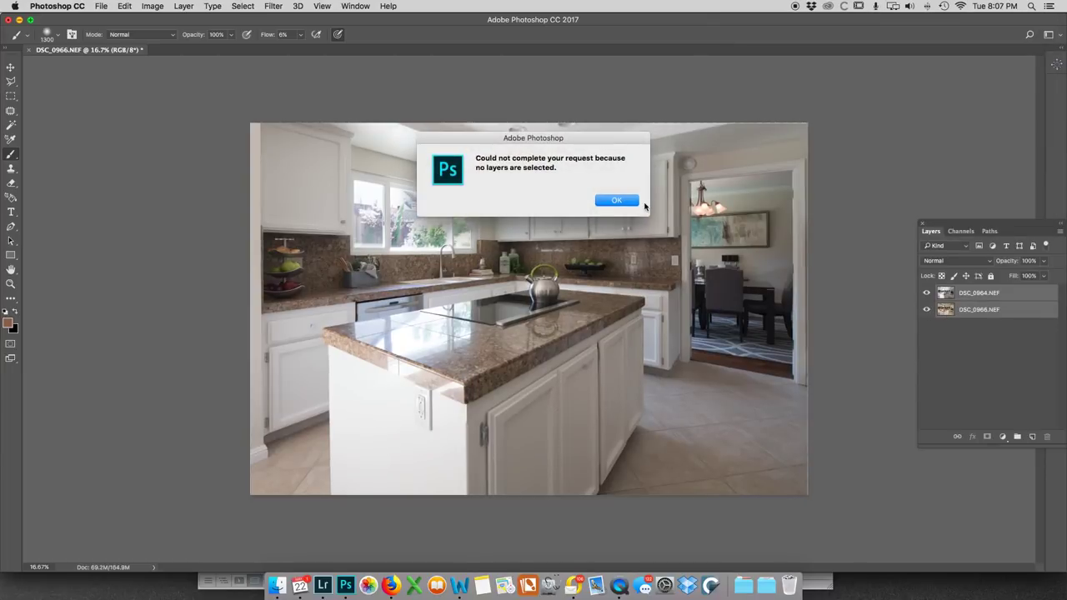
pyautogui.click(616, 201)
pyautogui.click(969, 299)
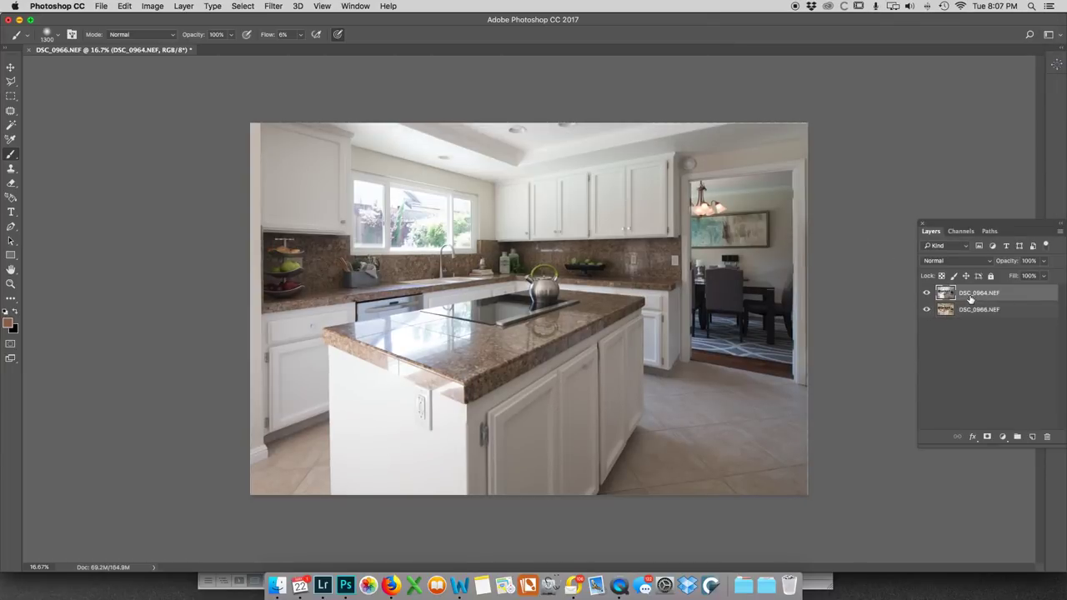
pyautogui.keyDown('alt'); pyautogui.click(988, 436); pyautogui.keyUp('alt')
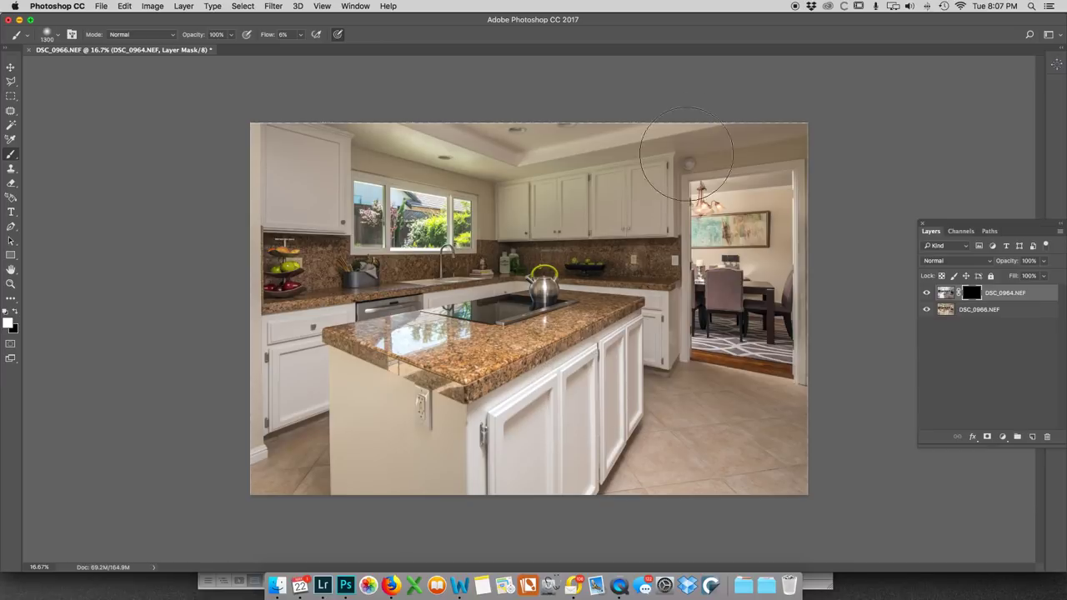
# - Enlarge the brush and paint white on the mask over the island side panel and left lower cabinets
pyautogui.press(']')
pyautogui.press(']')
pyautogui.press(']')
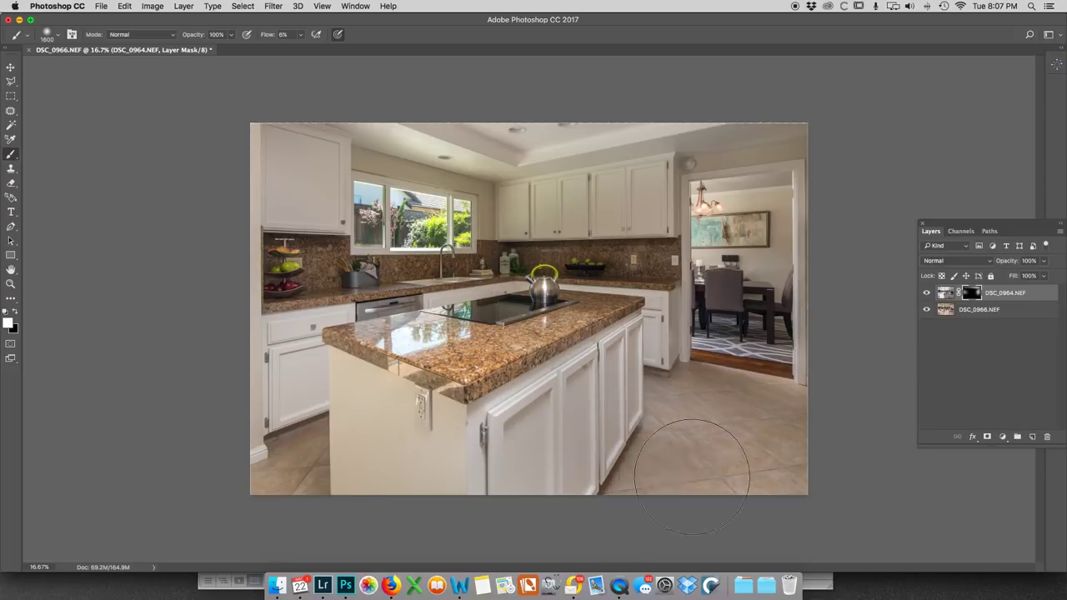
pyautogui.moveTo(316, 446)
pyautogui.mouseDown()
pyautogui.moveTo(416, 380)
pyautogui.moveTo(369, 500)
pyautogui.moveTo(488, 500)
pyautogui.moveTo(489, 404)
pyautogui.mouseUp()
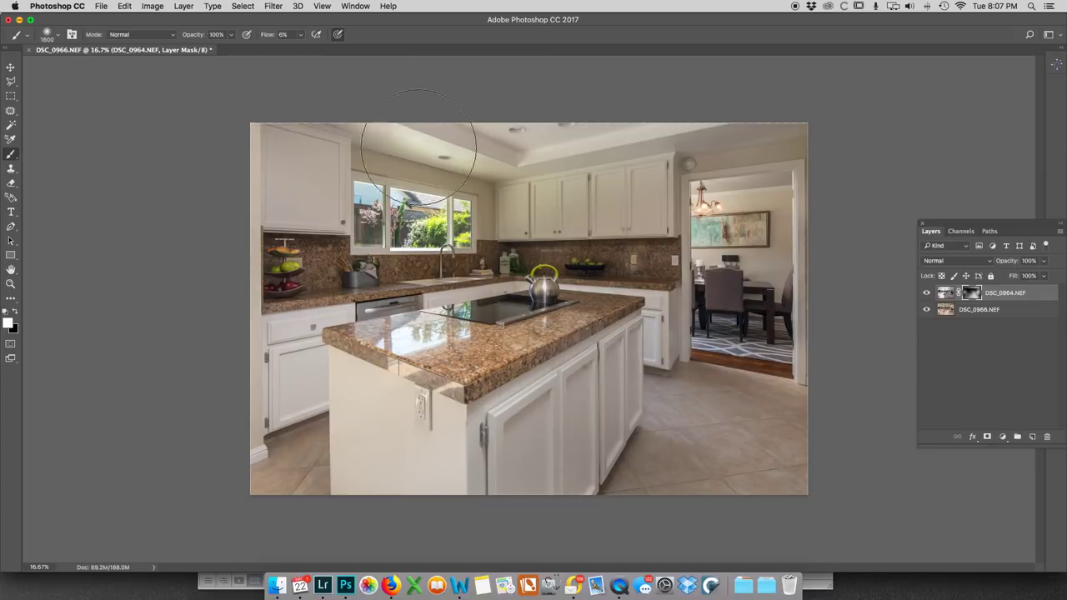
pyautogui.moveTo(279, 208)
pyautogui.mouseDown()
pyautogui.moveTo(275, 263)
pyautogui.moveTo(270, 398)
pyautogui.mouseUp()
# - Toggle the DSC_0964 top layer's visibility on and off several times to compare the blend
pyautogui.click(926, 293)
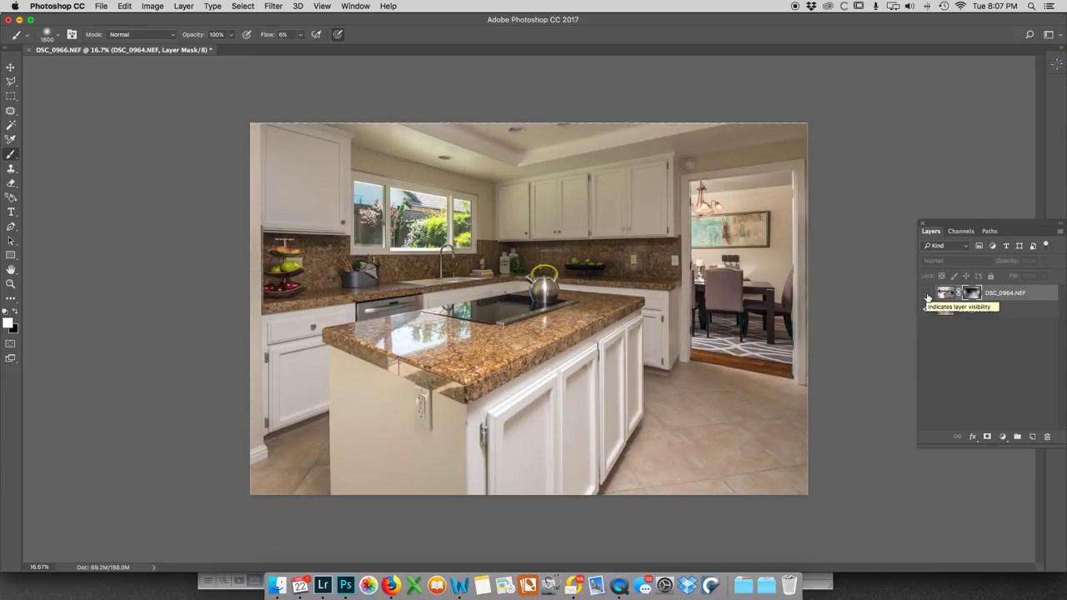
pyautogui.click(927, 294)
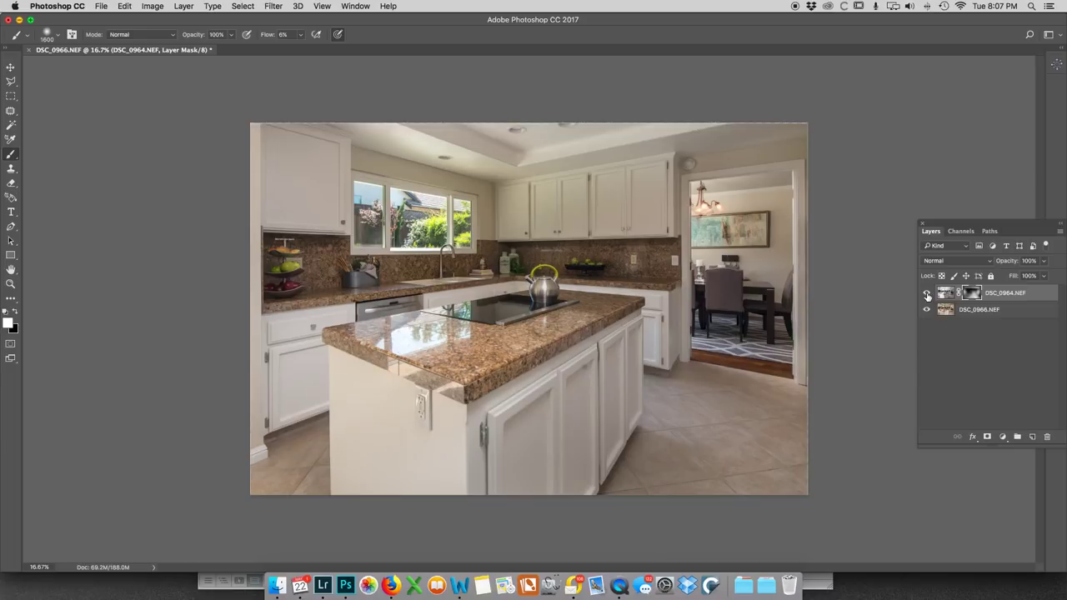
pyautogui.click(927, 295)
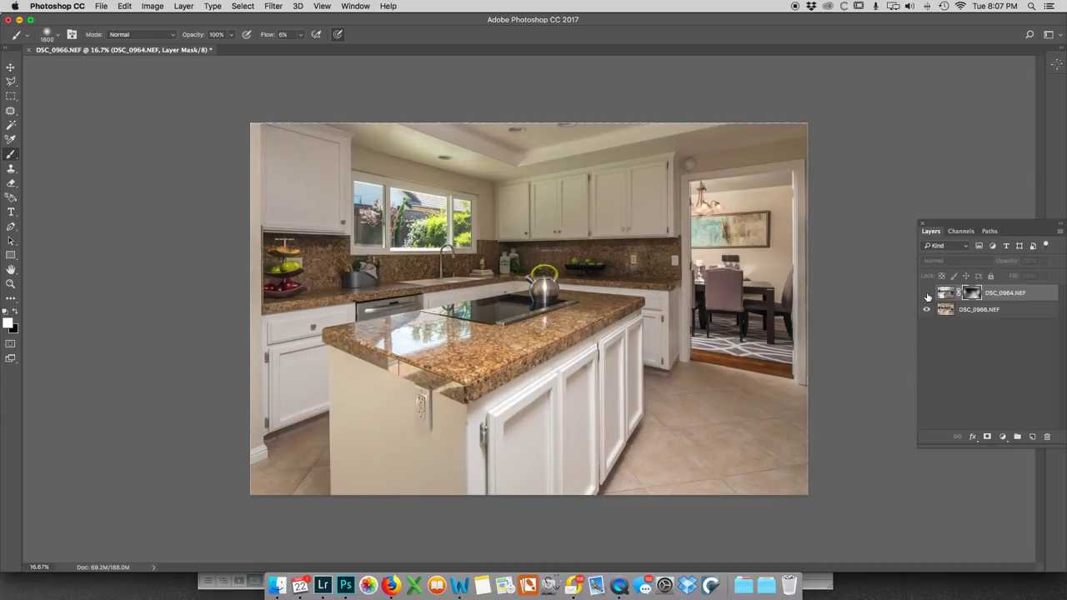
pyautogui.click(926, 295)
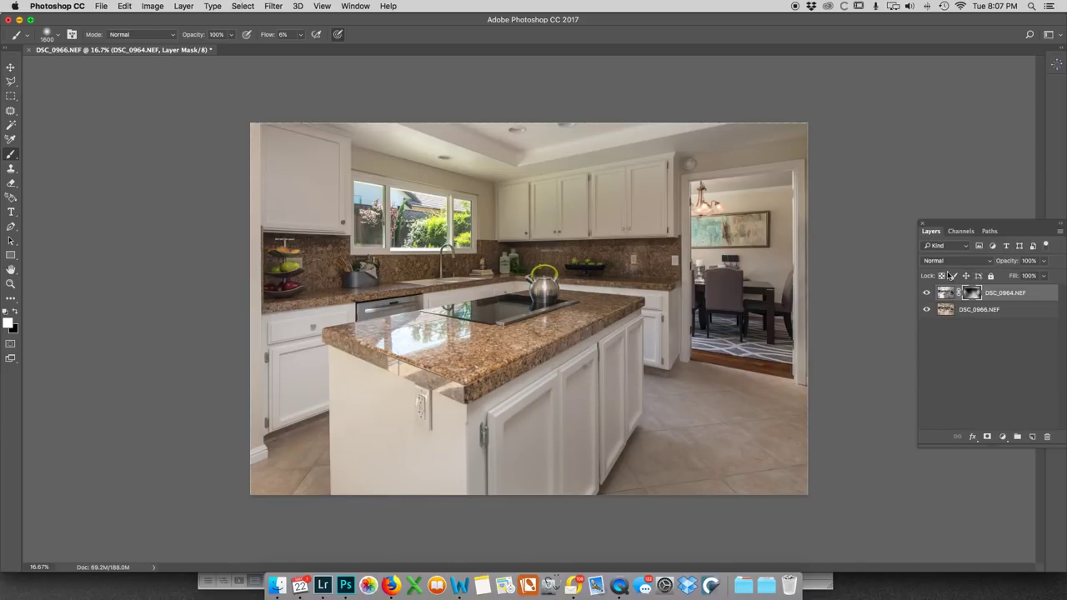
pyautogui.click(926, 294)
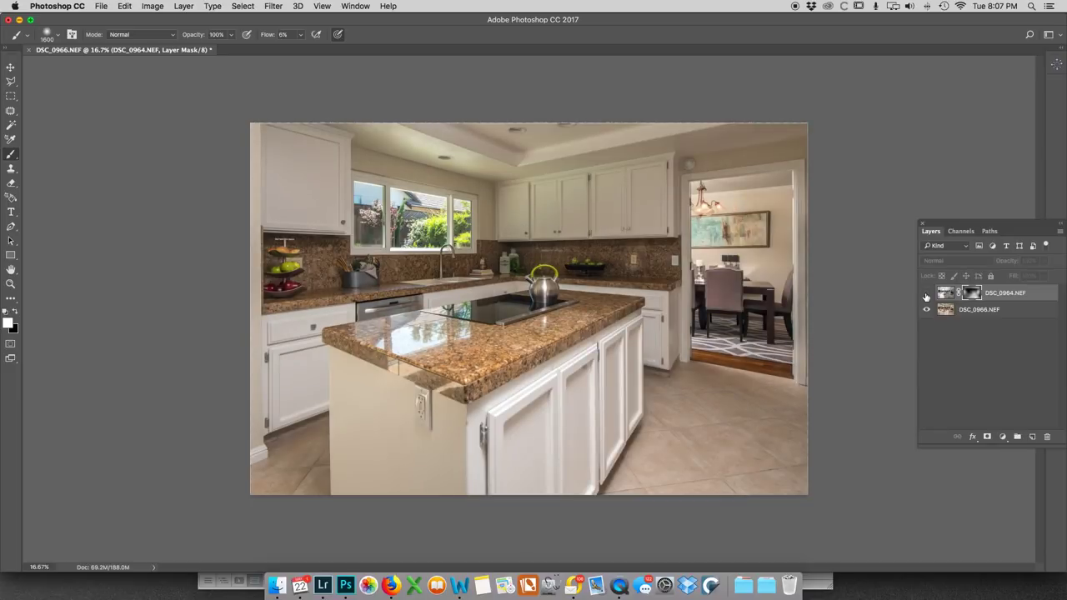
pyautogui.click(926, 295)
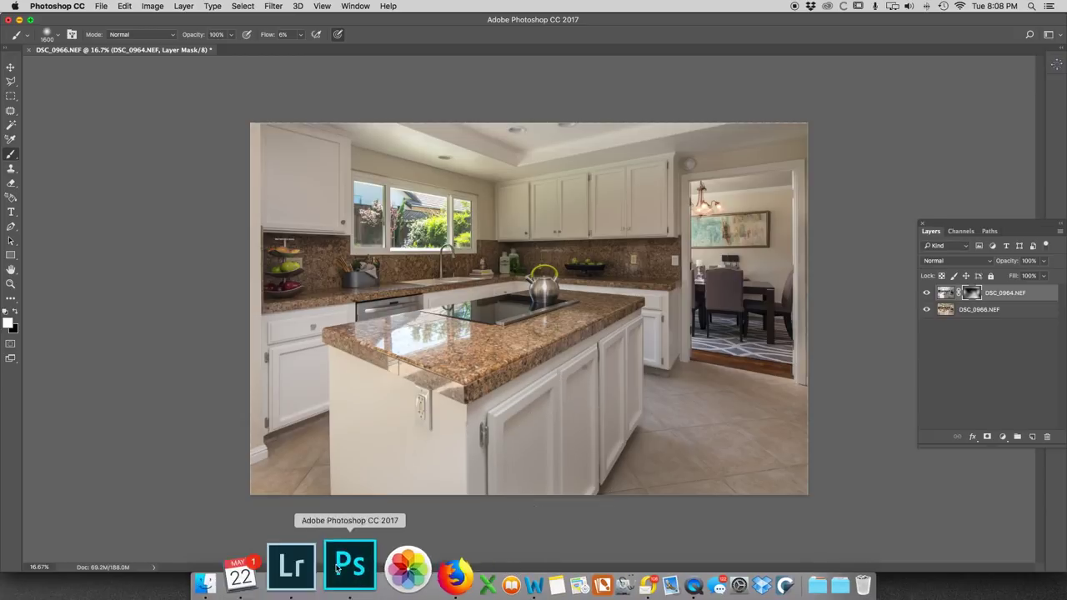
# - Switch back to Lightroom, move the filmstrip to the exterior shots and select DSC_1078.NEF
pyautogui.click(321, 569)
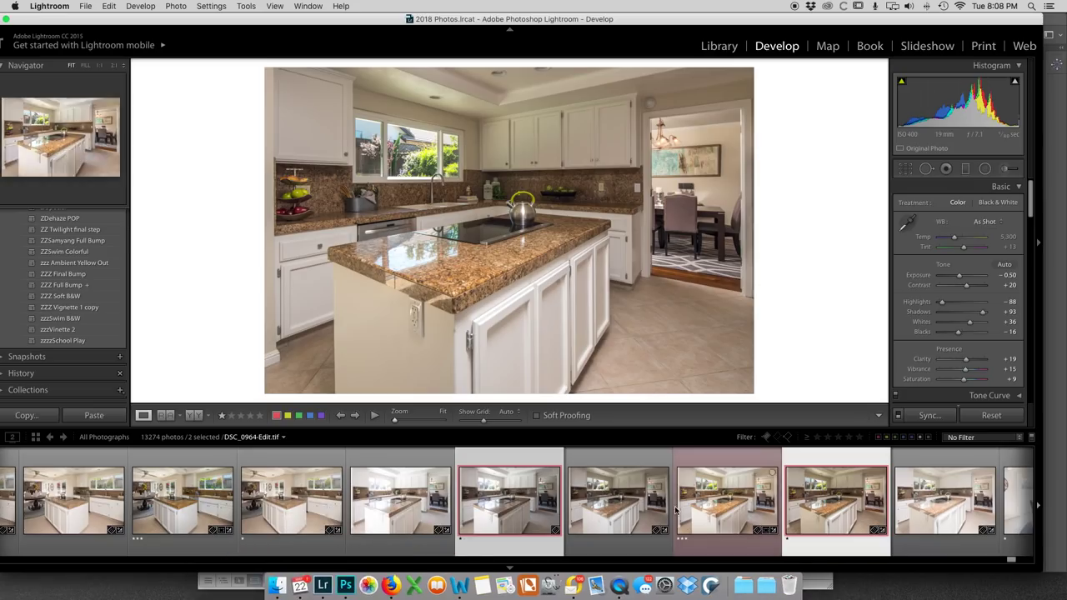
pyautogui.scroll(5, 672, 511)
pyautogui.scroll(-10, 671, 511)
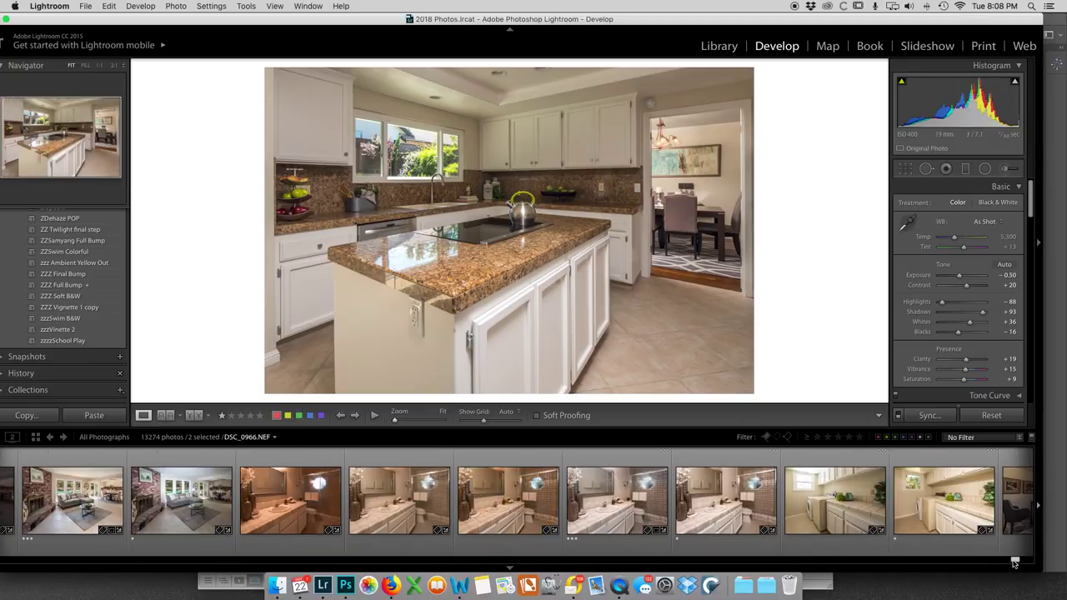
pyautogui.moveTo(1013, 564); pyautogui.dragTo(1046, 565)
pyautogui.scroll(10, 751, 521)
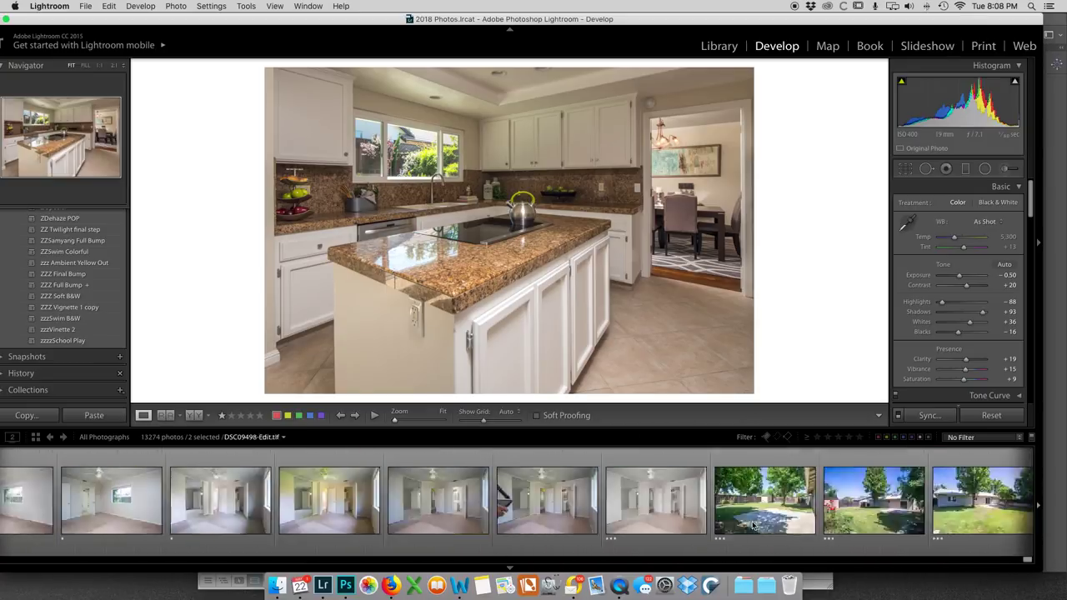
pyautogui.scroll(-10, 751, 522)
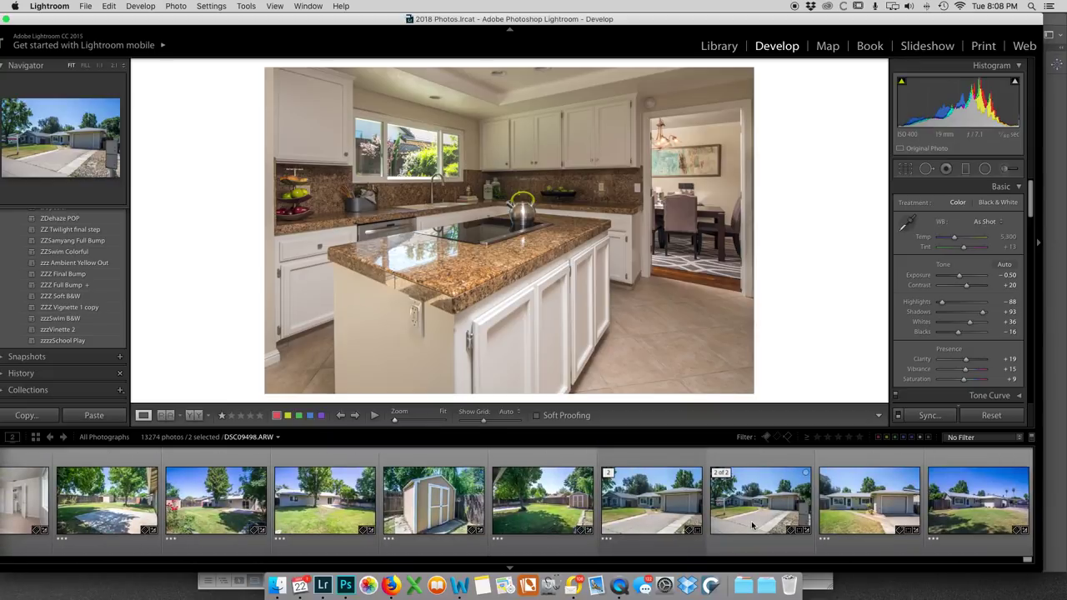
pyautogui.scroll(15, 569, 484)
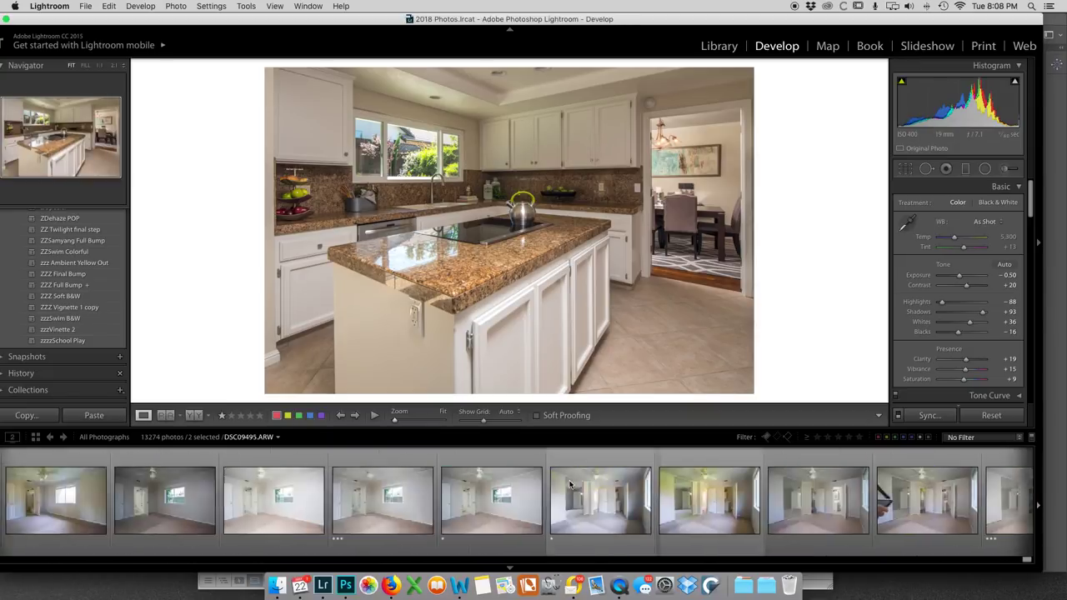
pyautogui.scroll(-15, 570, 485)
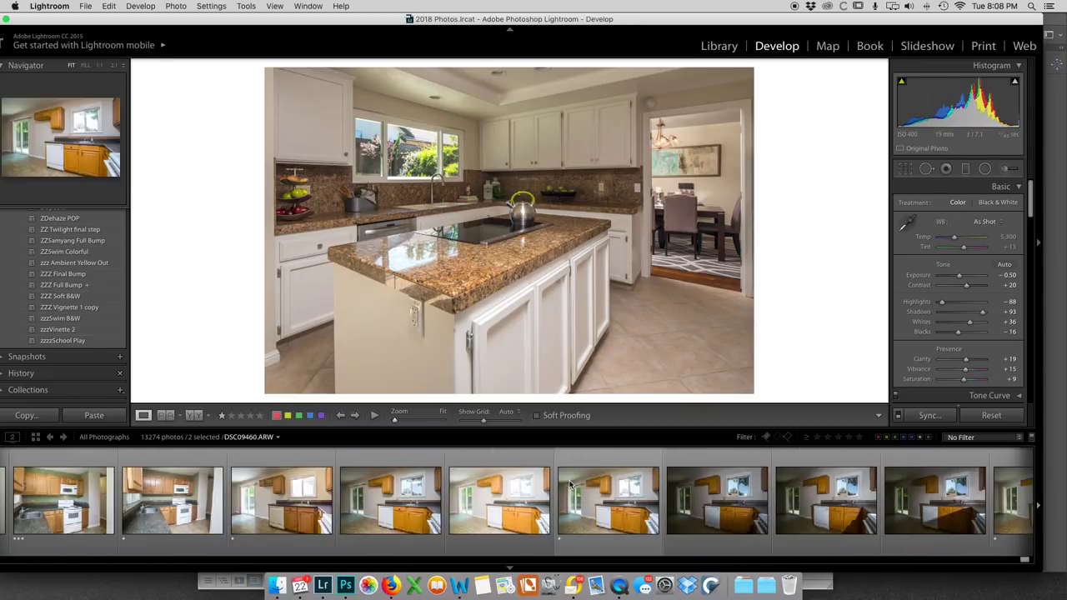
pyautogui.scroll(1, 569, 484)
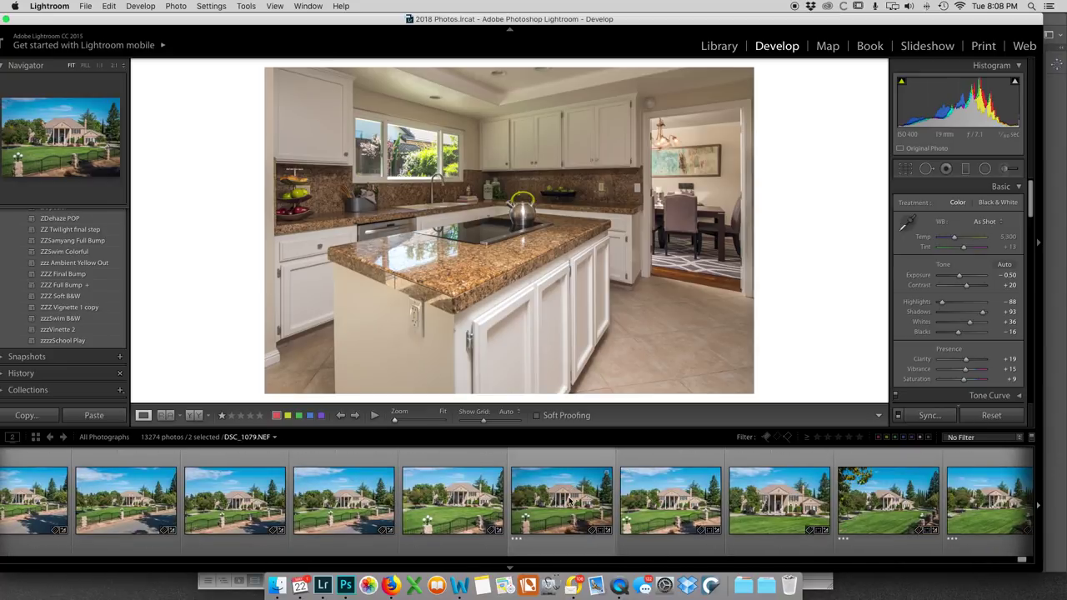
pyautogui.scroll(-5, 569, 500)
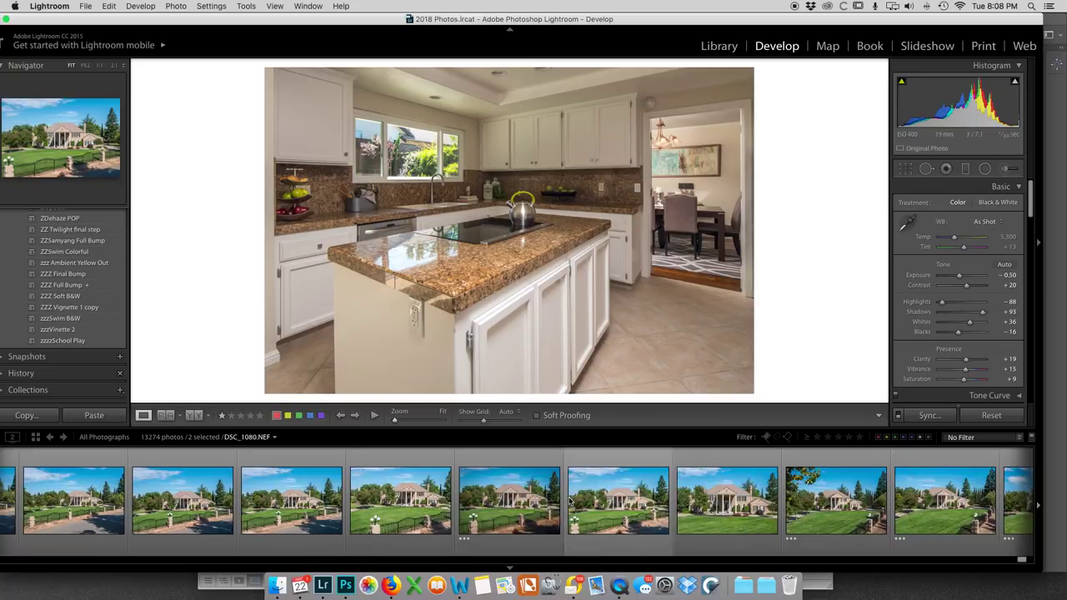
pyautogui.click(418, 505)
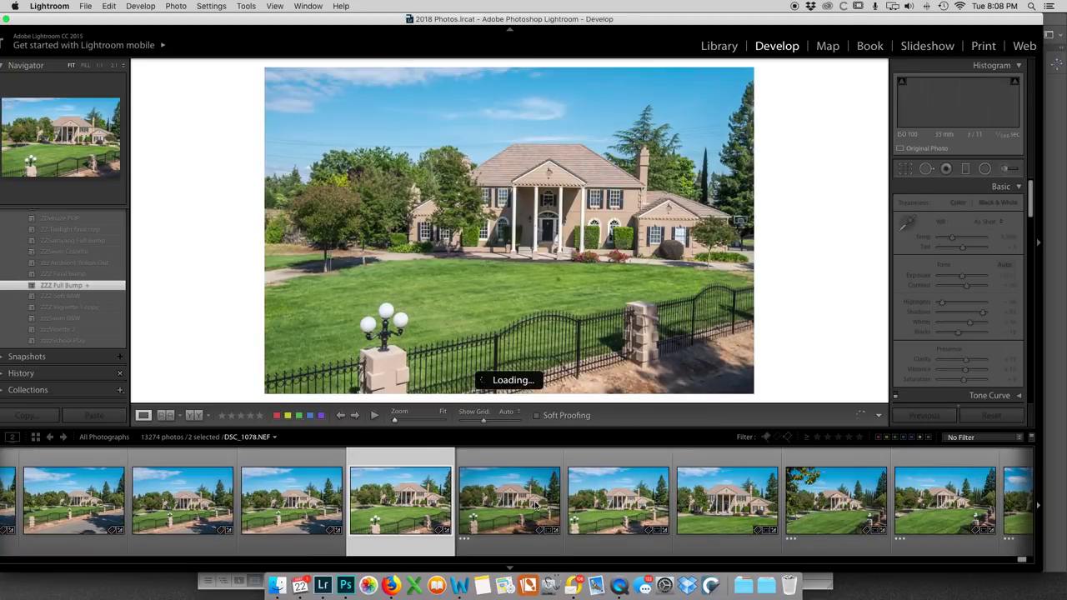
# - Browse DSC_1079, DSC_1082 and the leaf-framed shot, then select the straight-on DSC_1084
pyautogui.click(535, 504)
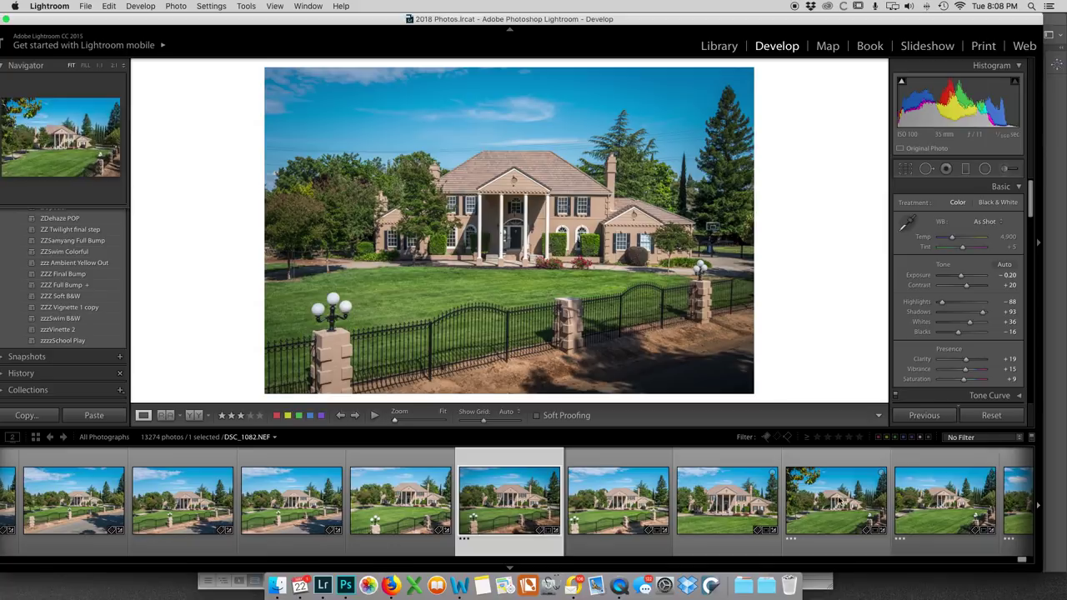
pyautogui.click(838, 500)
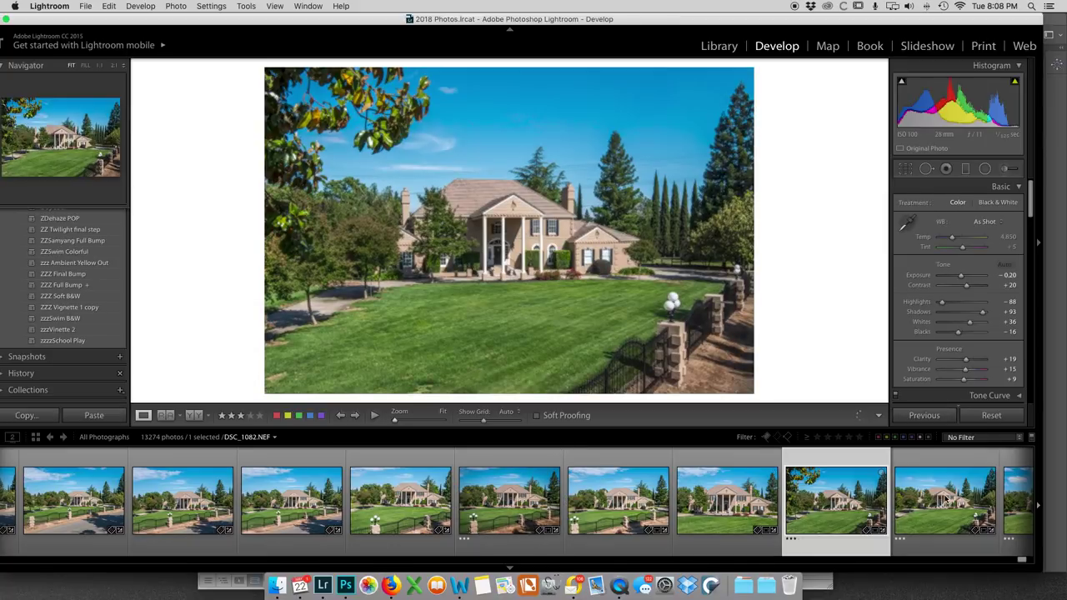
pyautogui.click(892, 501)
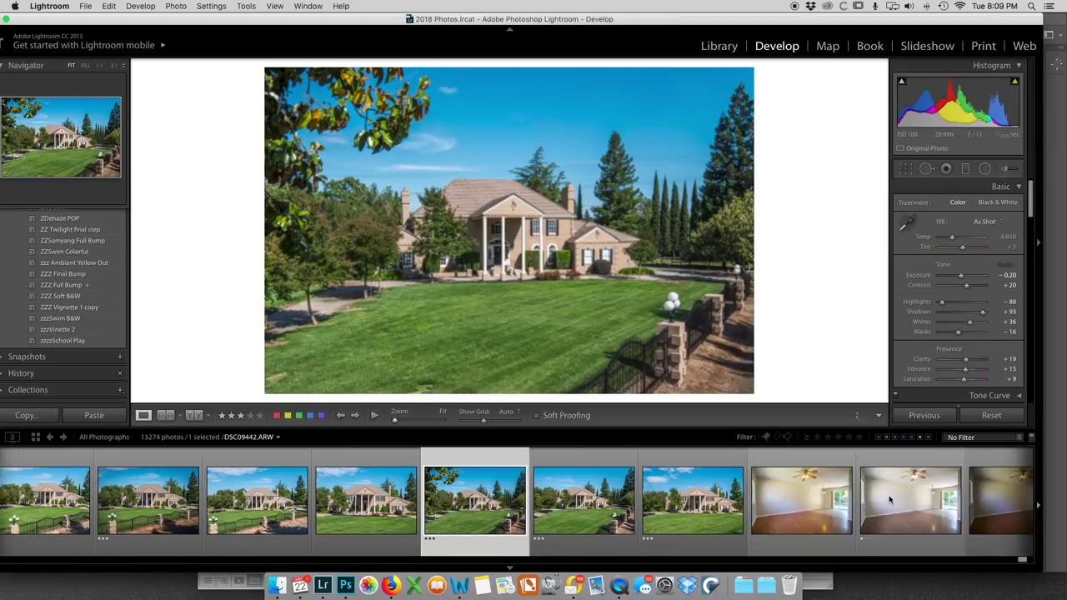
pyautogui.click(690, 506)
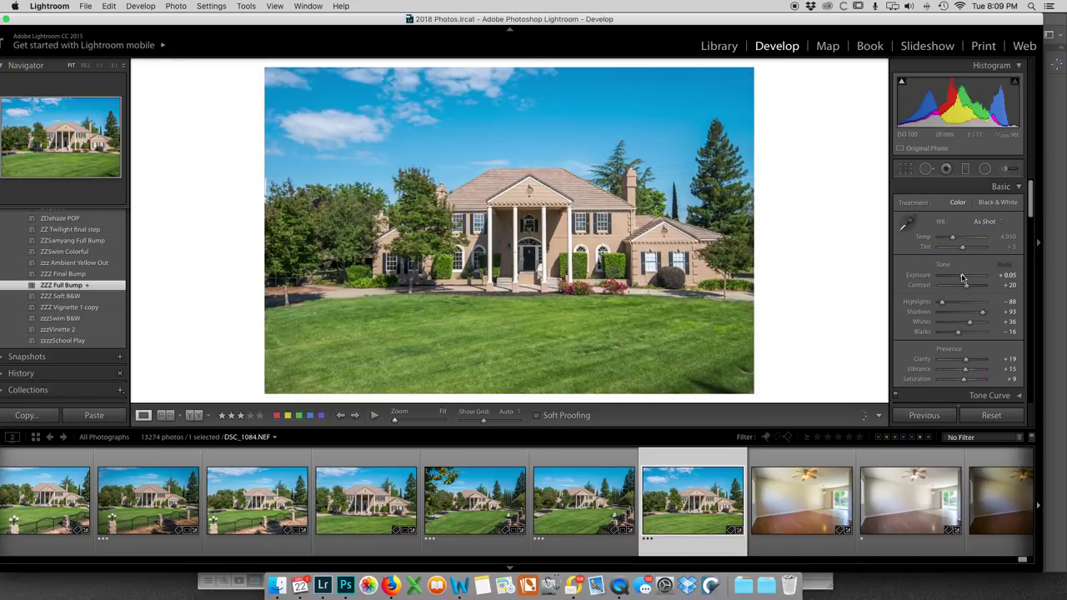
# - Lower the exposure to -0.45 and straighten the photo to a 0.36 angle
pyautogui.moveTo(963, 277); pyautogui.dragTo(961, 279)
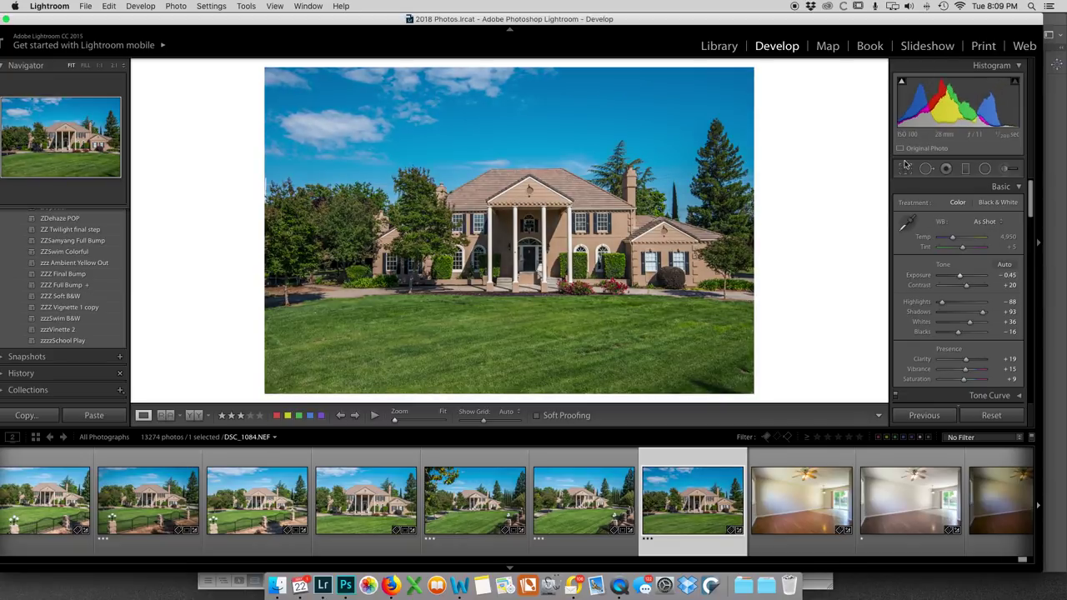
pyautogui.press('r')
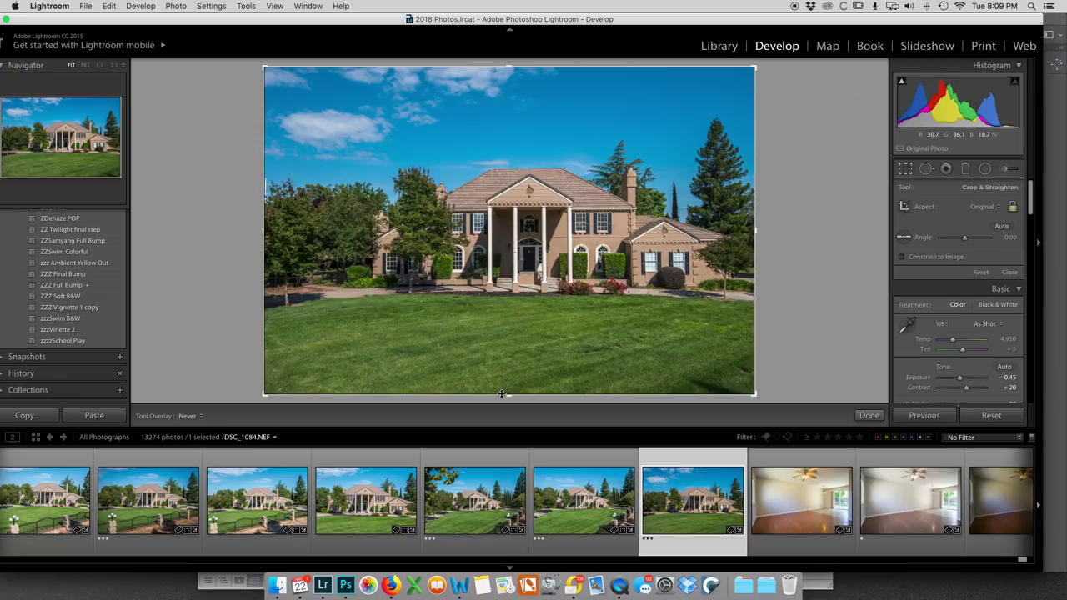
pyautogui.moveTo(500, 399); pyautogui.dragTo(504, 398)
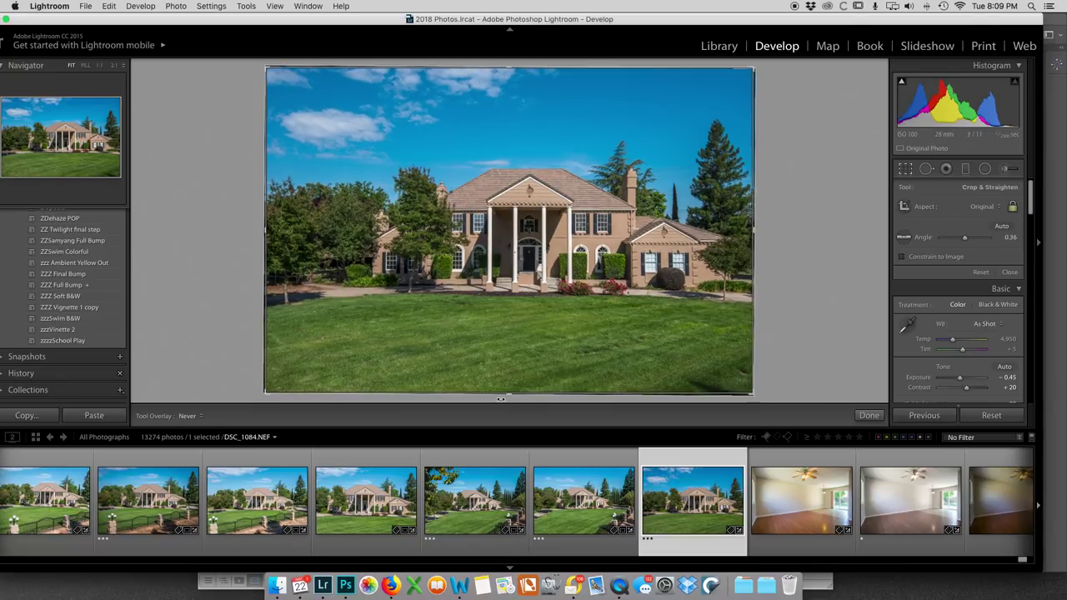
pyautogui.press('Return')
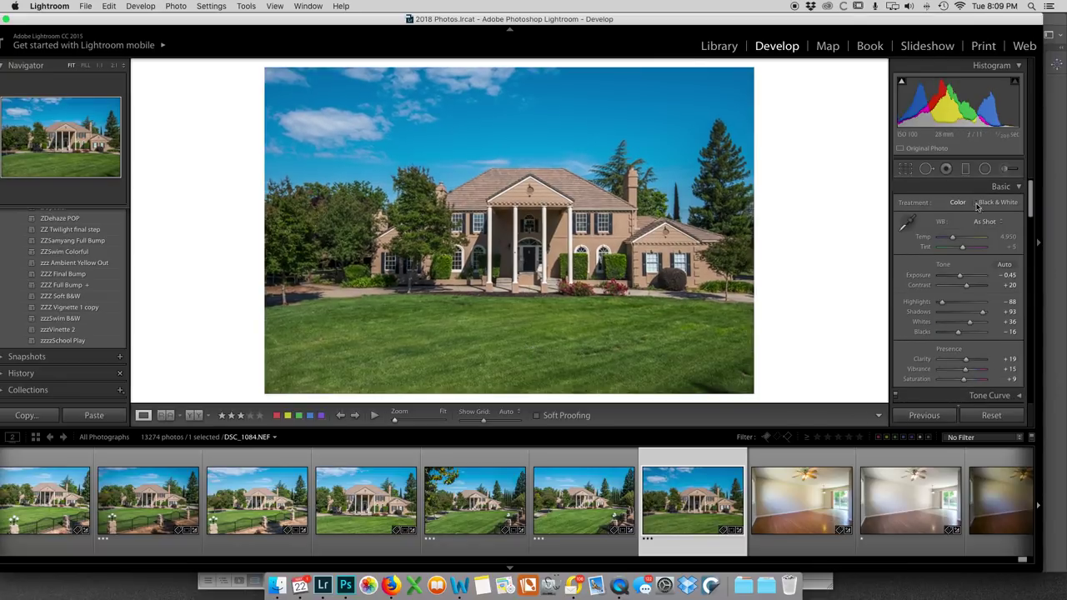